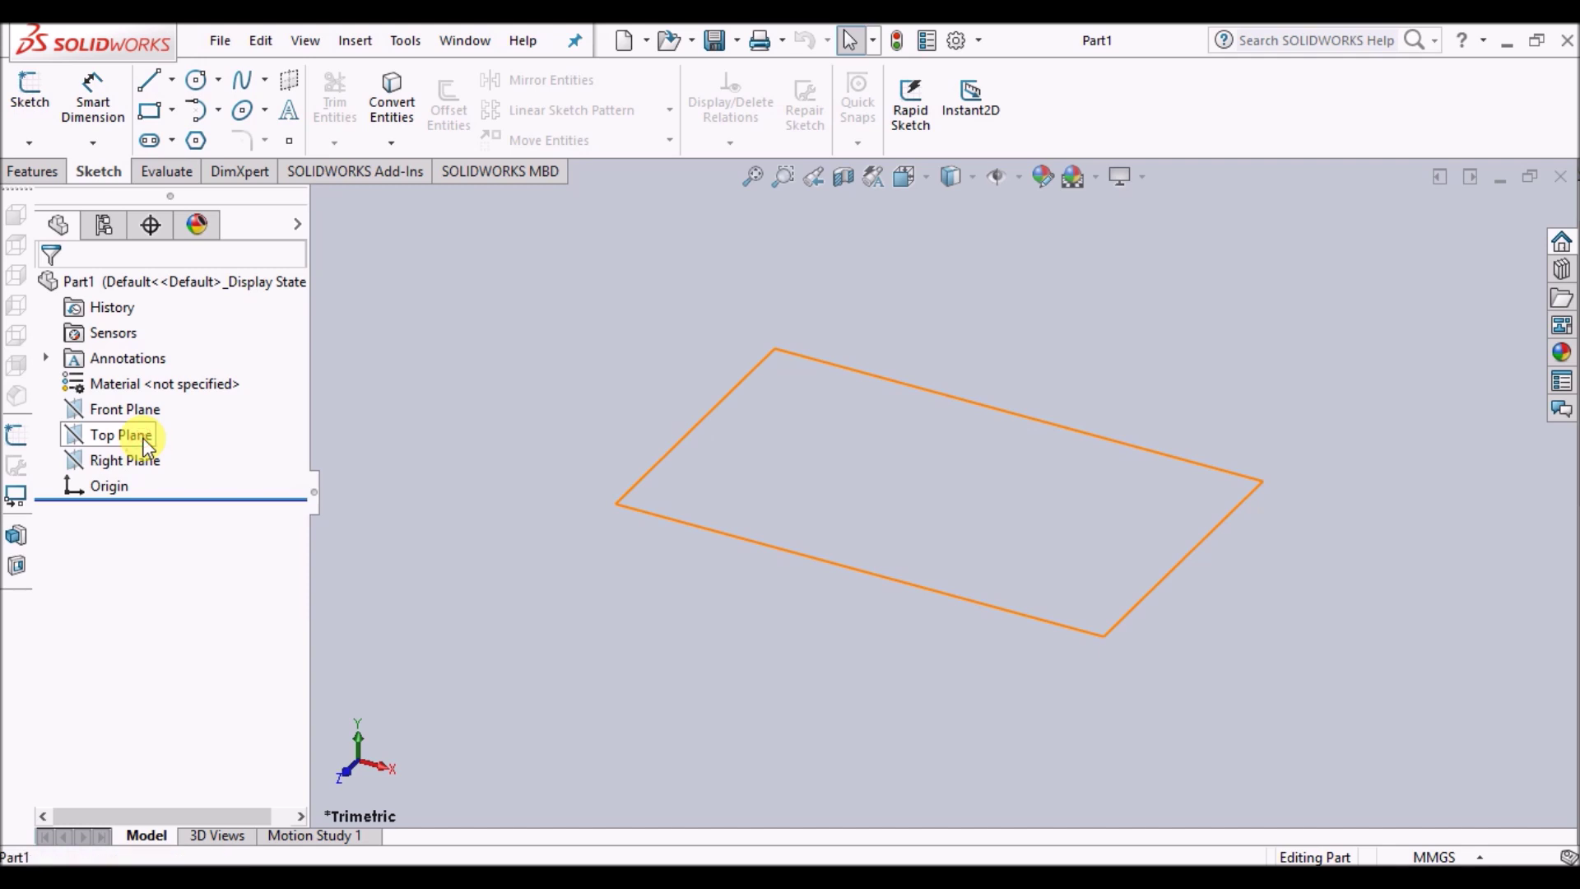
Sketch a circle about 121 mm in diameter on the Top Plane, centred on the origin
right_click(146, 444)
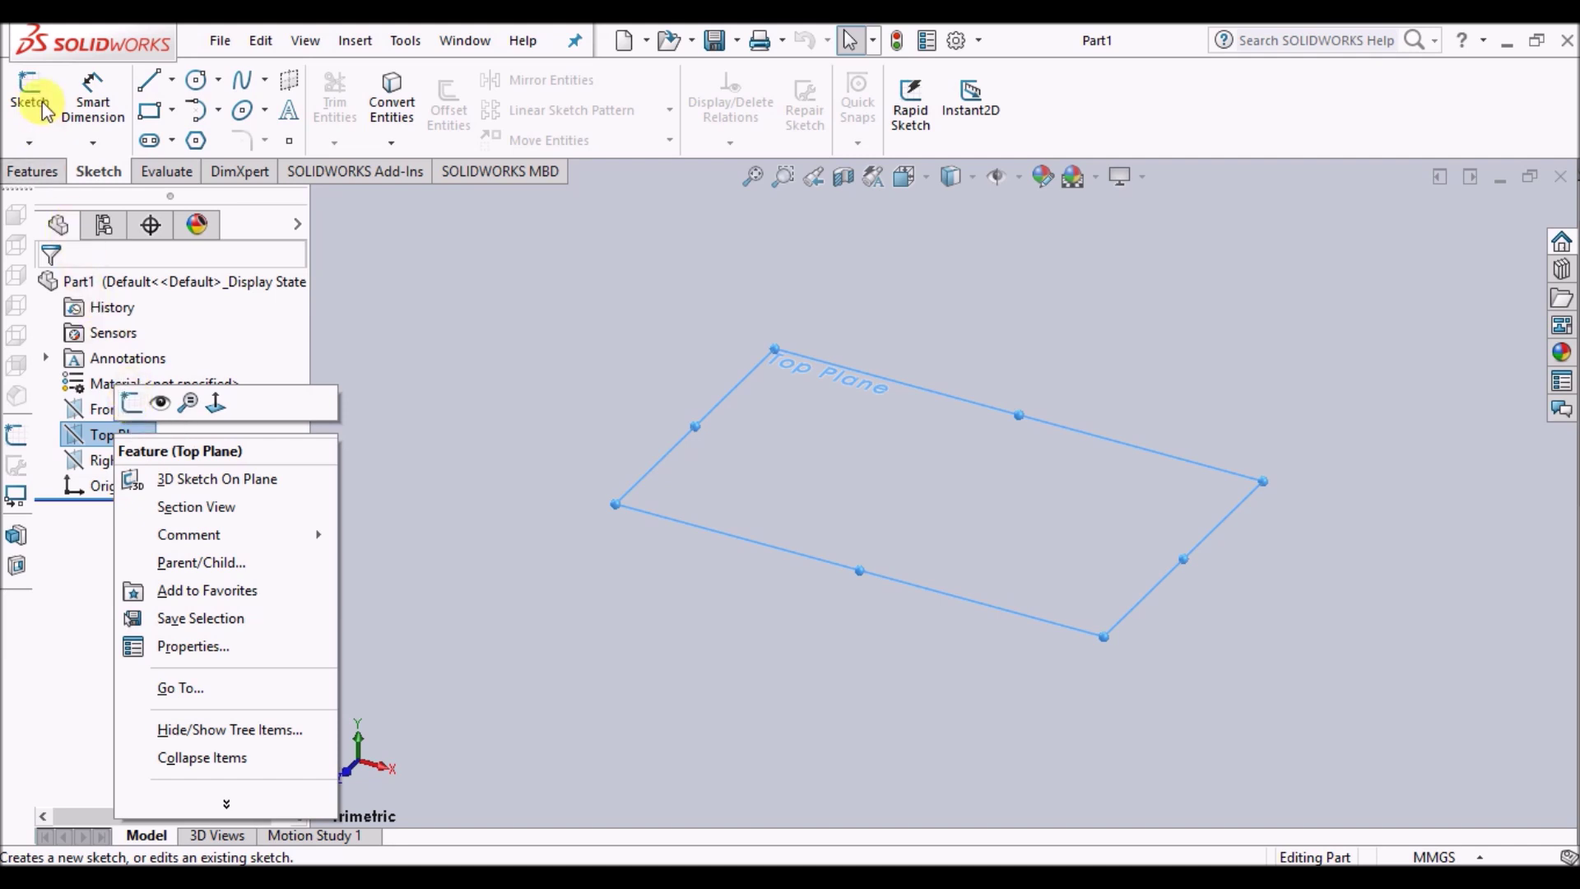
left_click(133, 402)
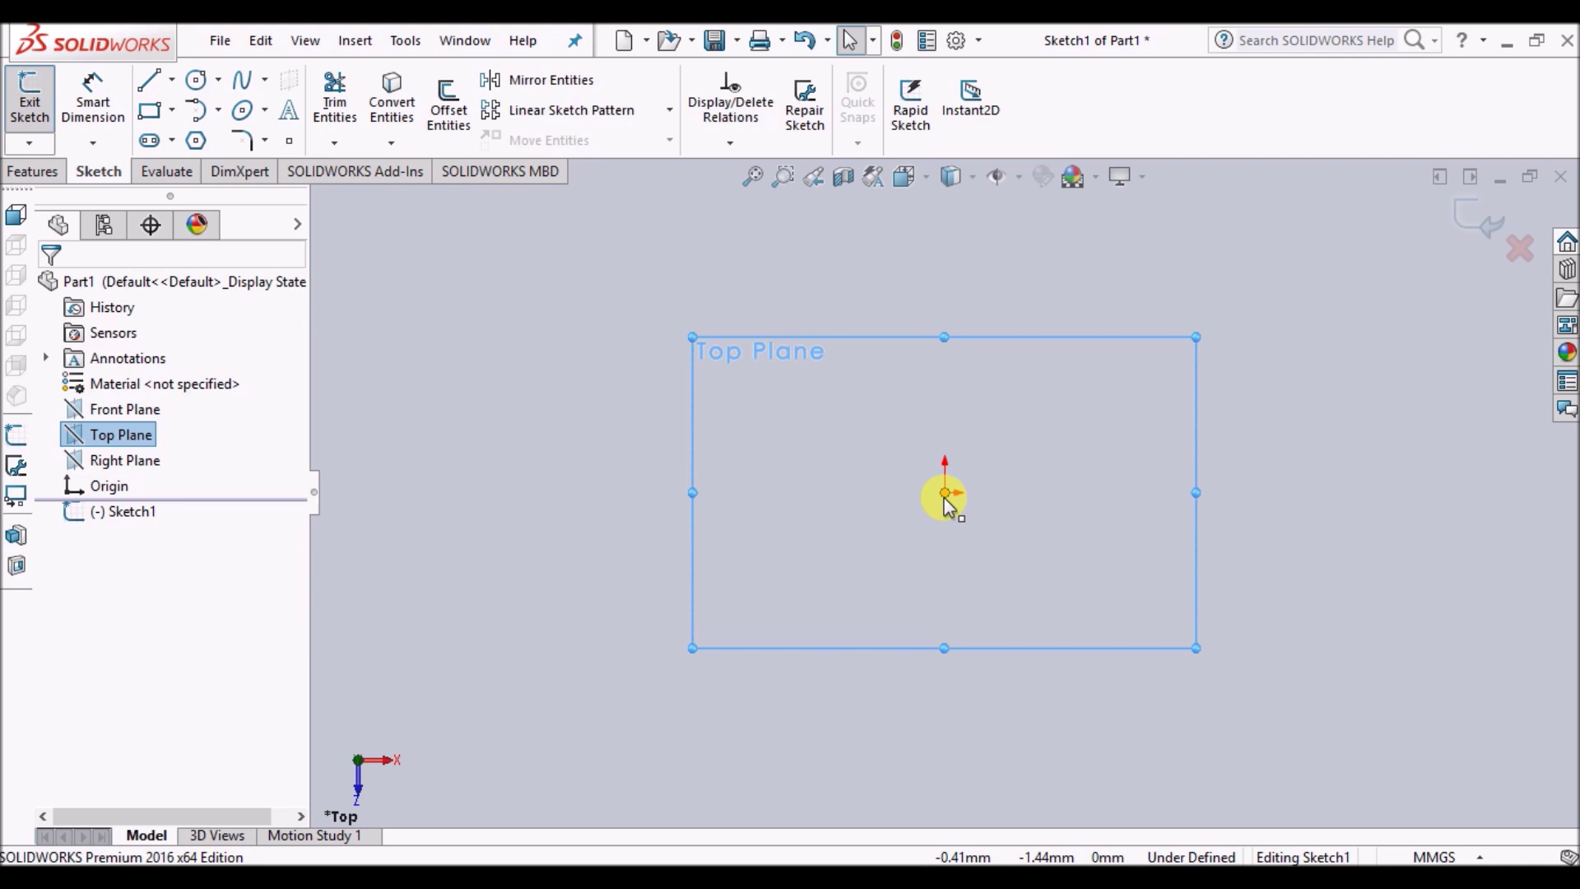
left_click(197, 80)
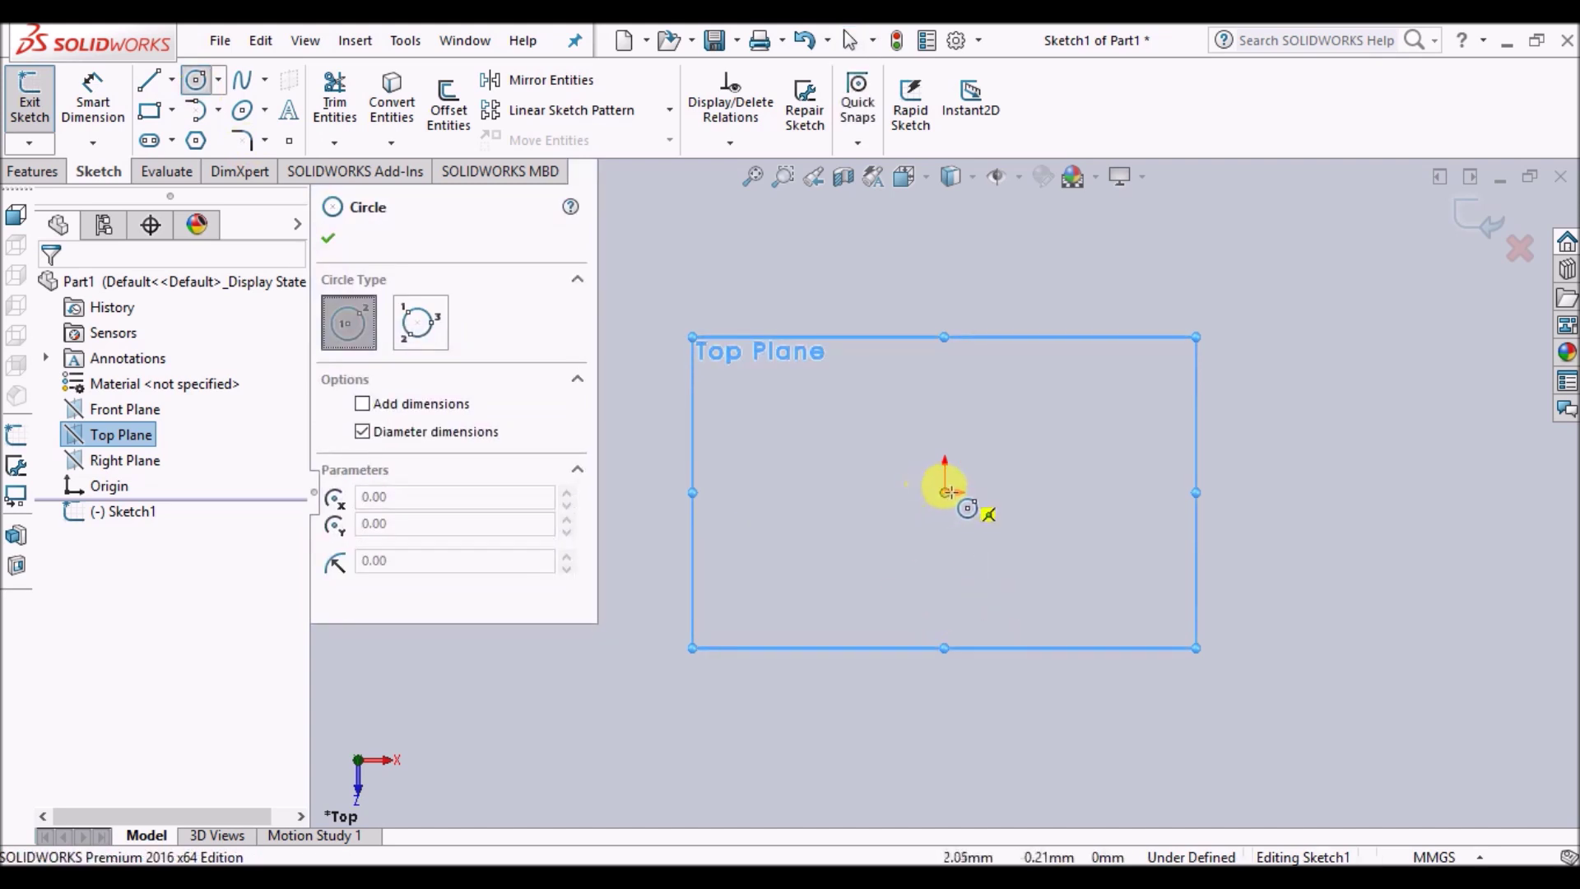
left_click(945, 492)
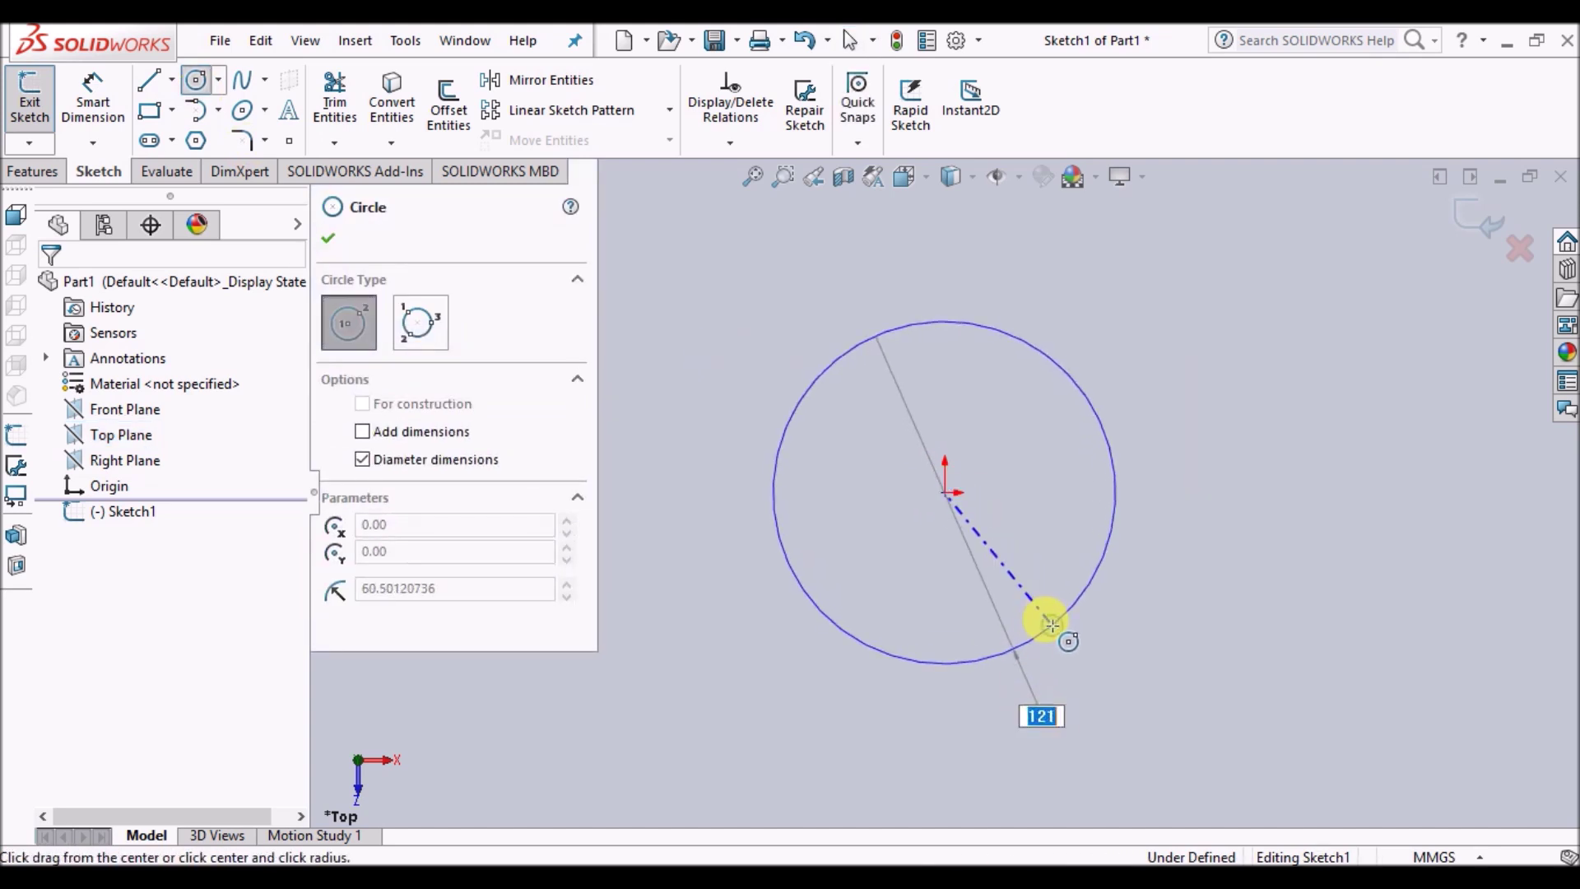
left_click(1047, 624)
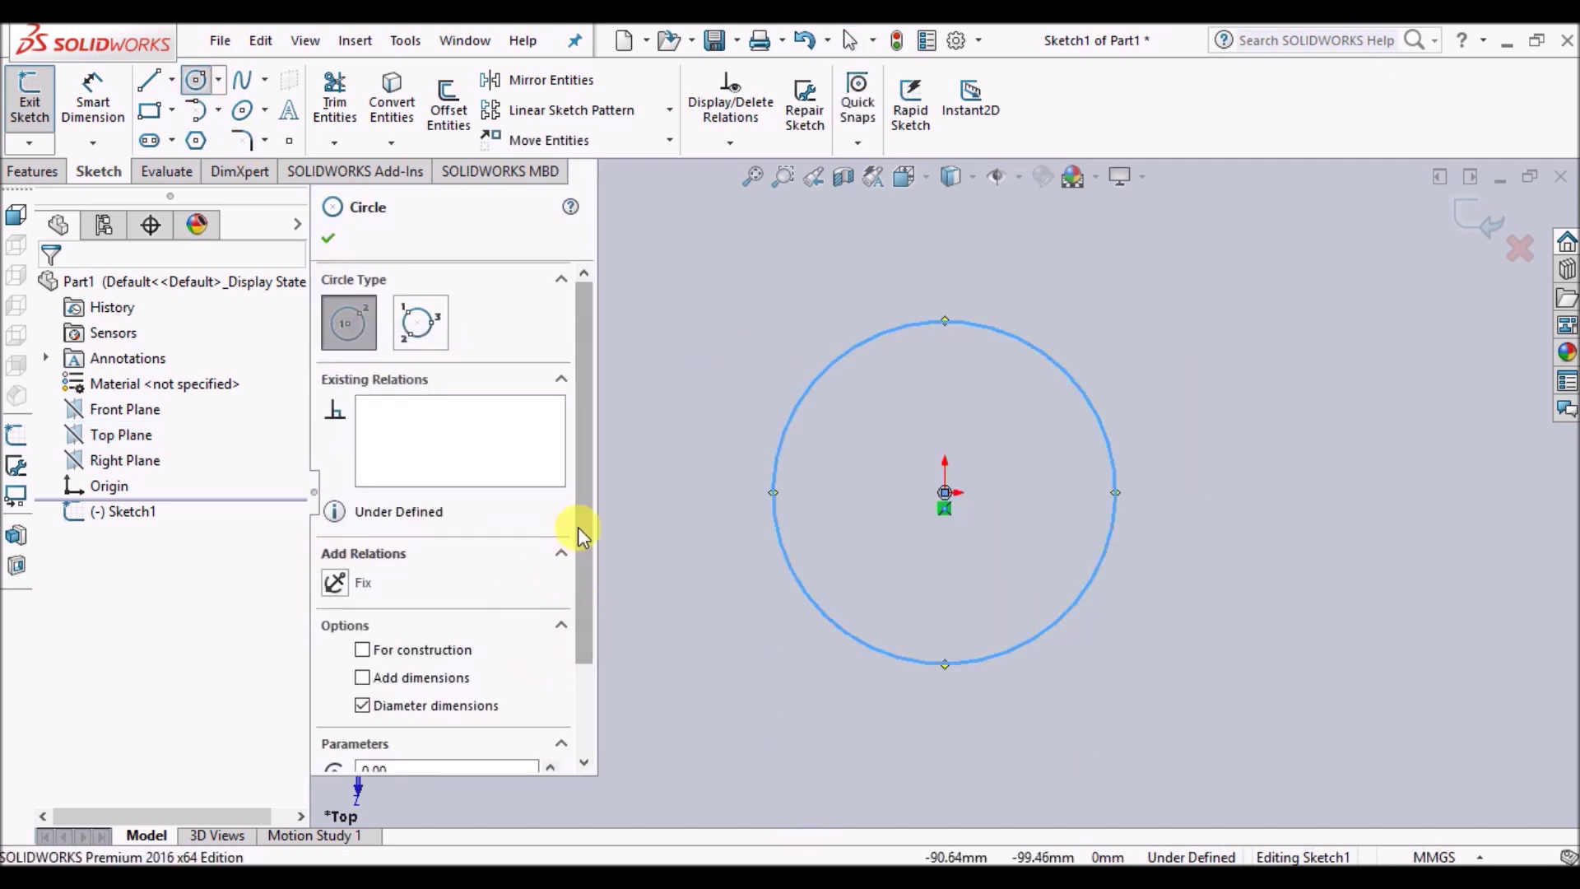
Set the sketched circle's radius to 64 mm and finish the circle
scroll(584, 520, "down", 3)
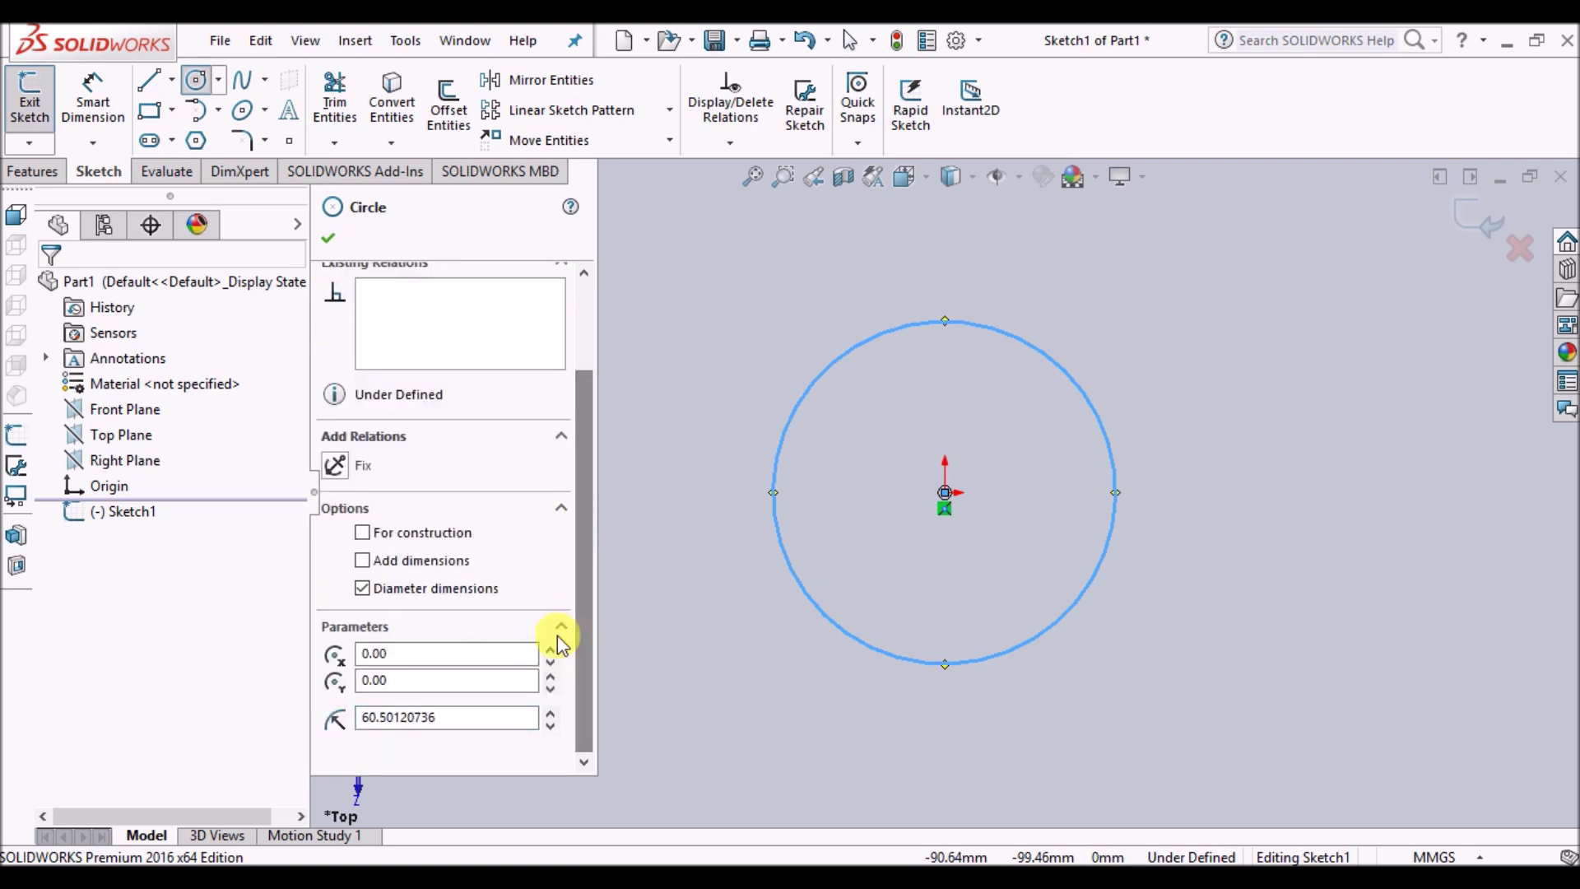
left_click(461, 714)
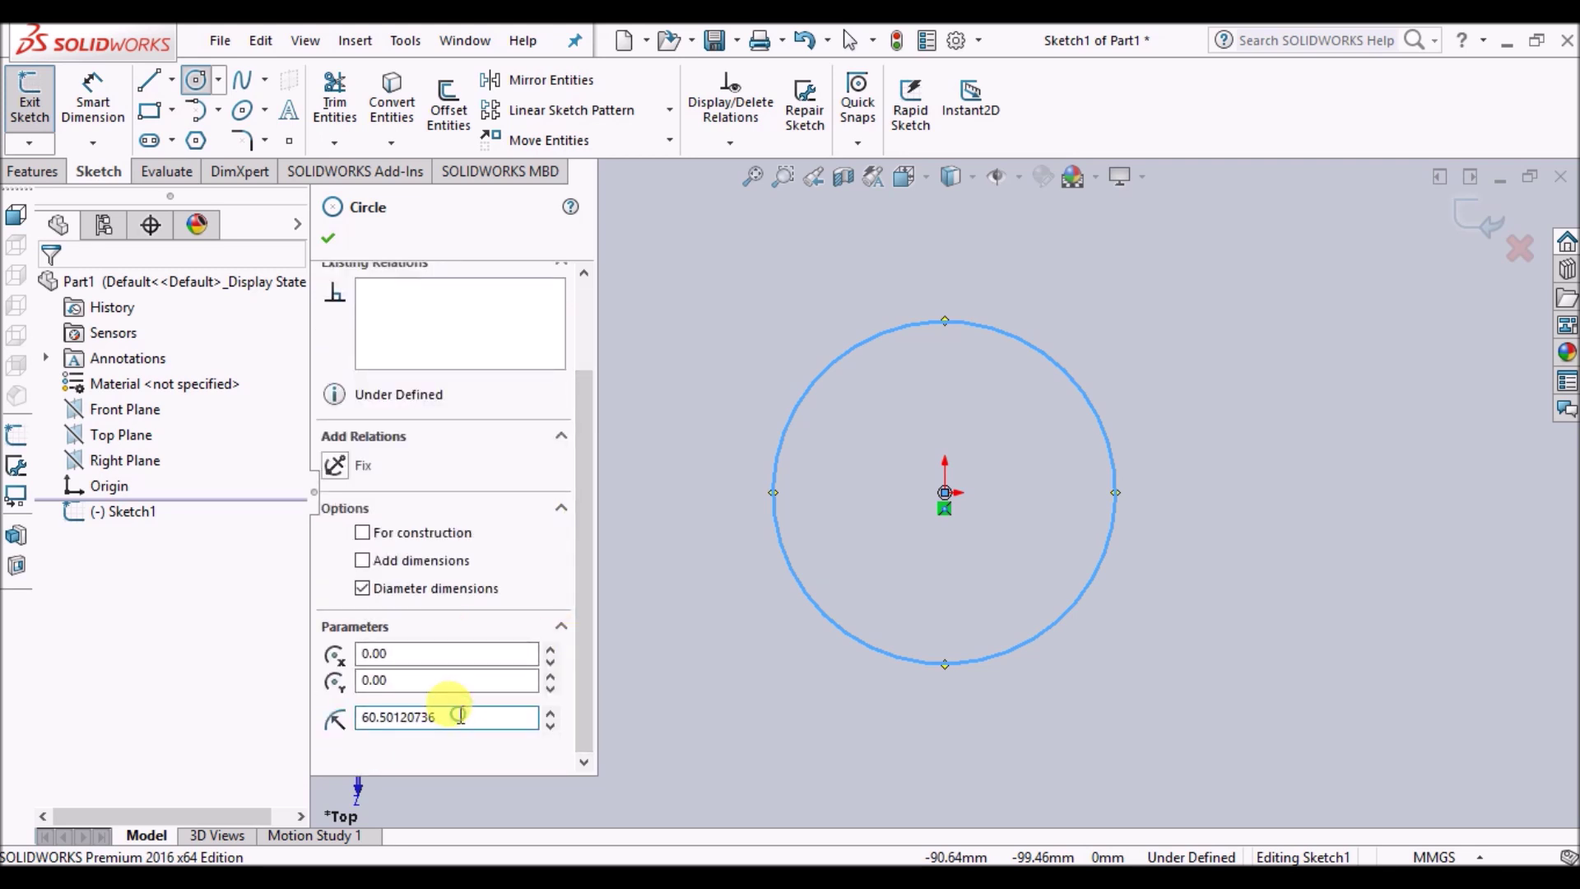
double_click(461, 714)
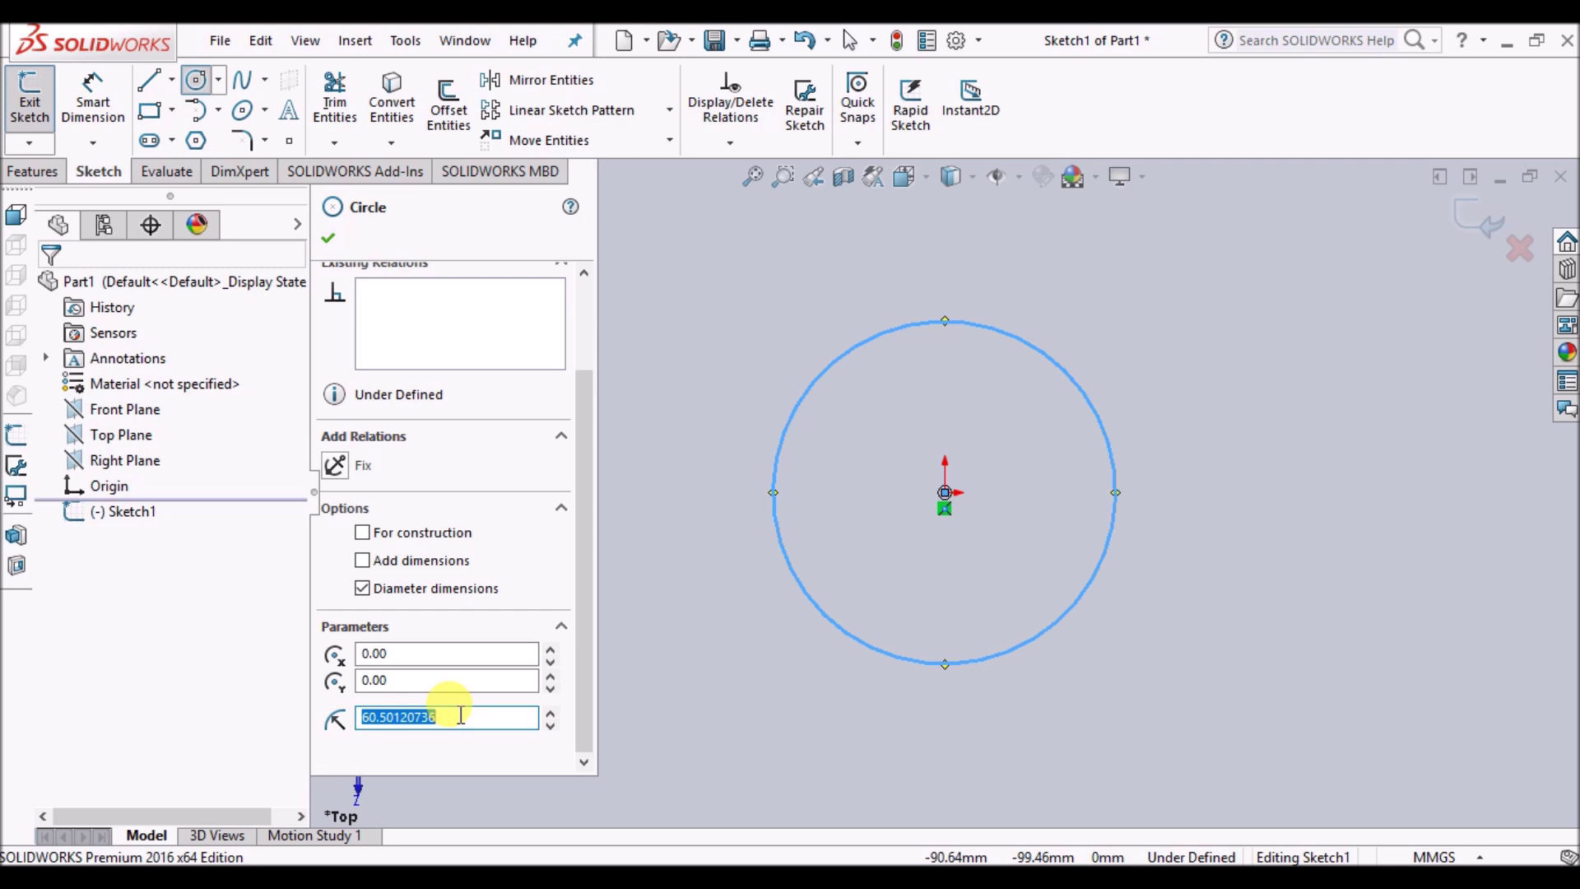
type("64")
key("Return")
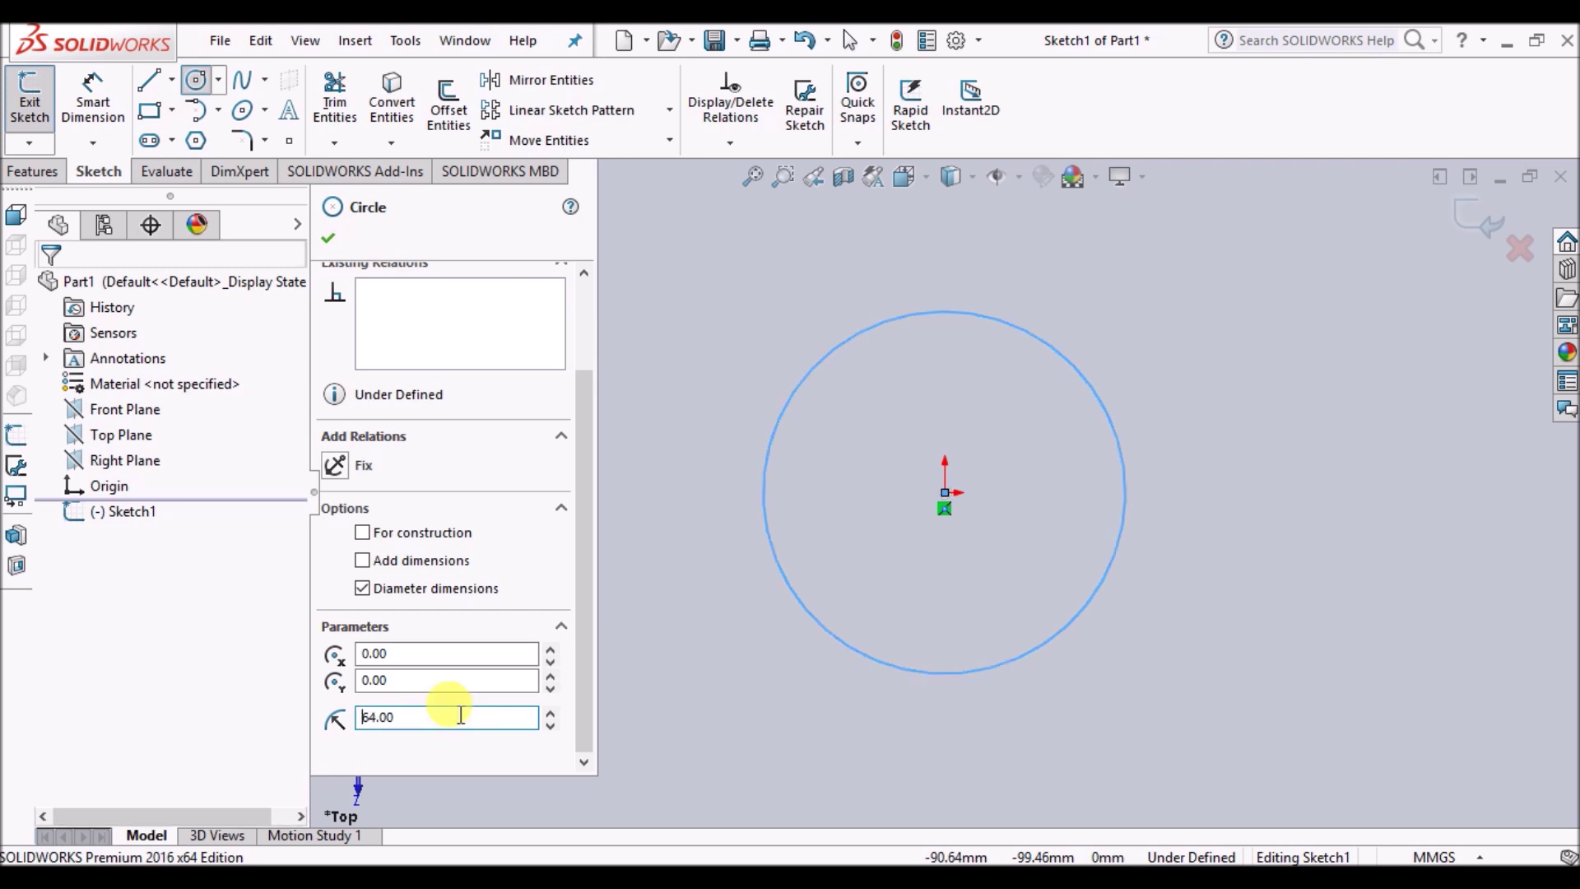
left_click(328, 240)
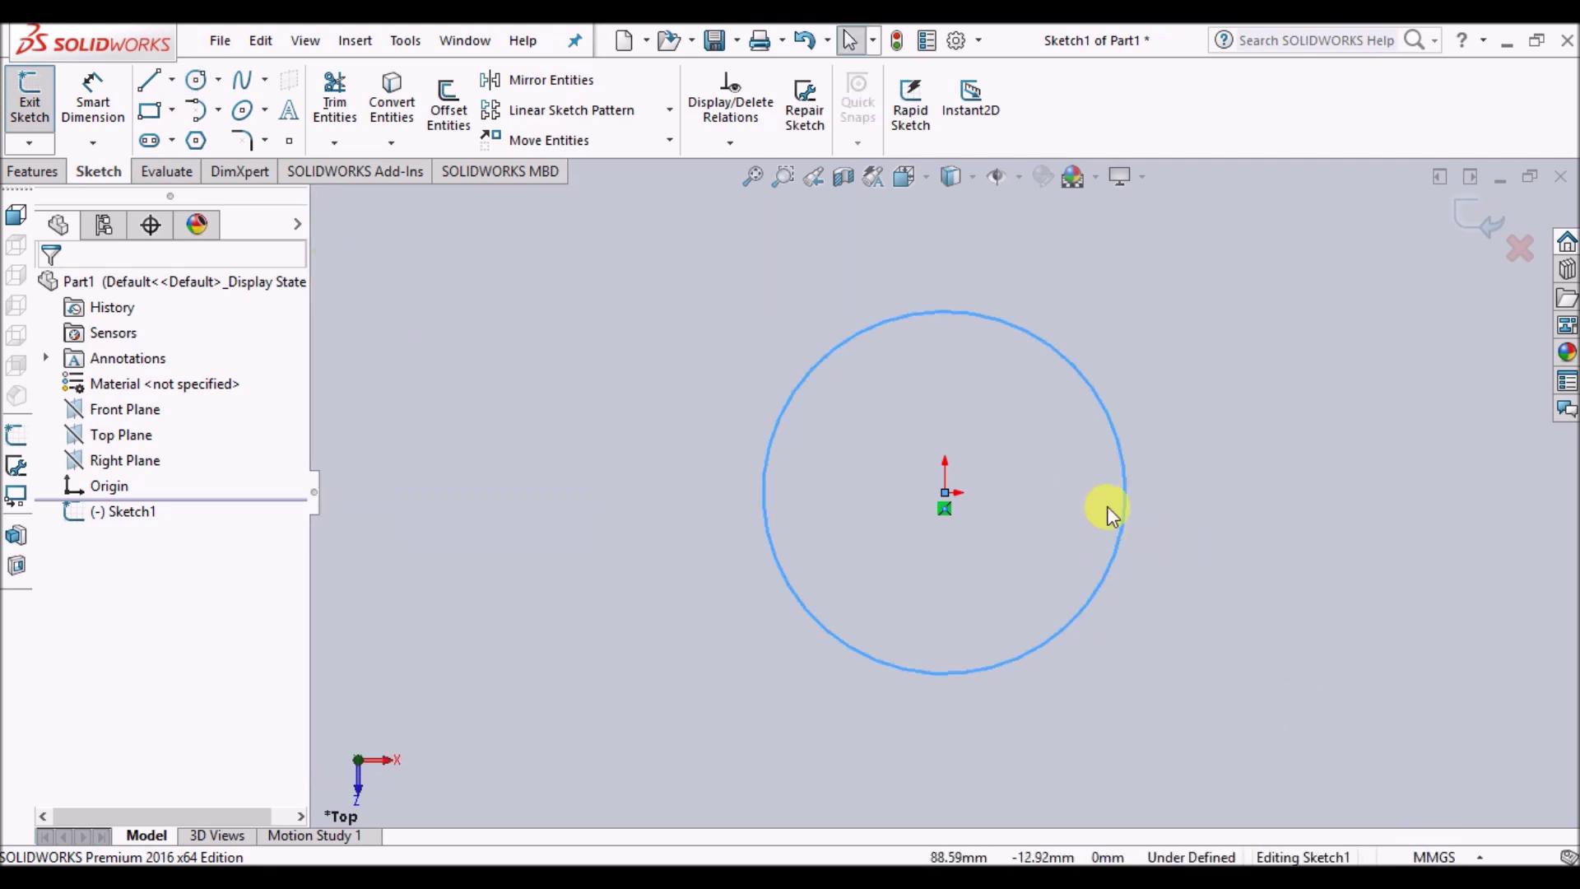
Extrude the circle into a solid disc with a blind depth of 7 mm
left_click(41, 177)
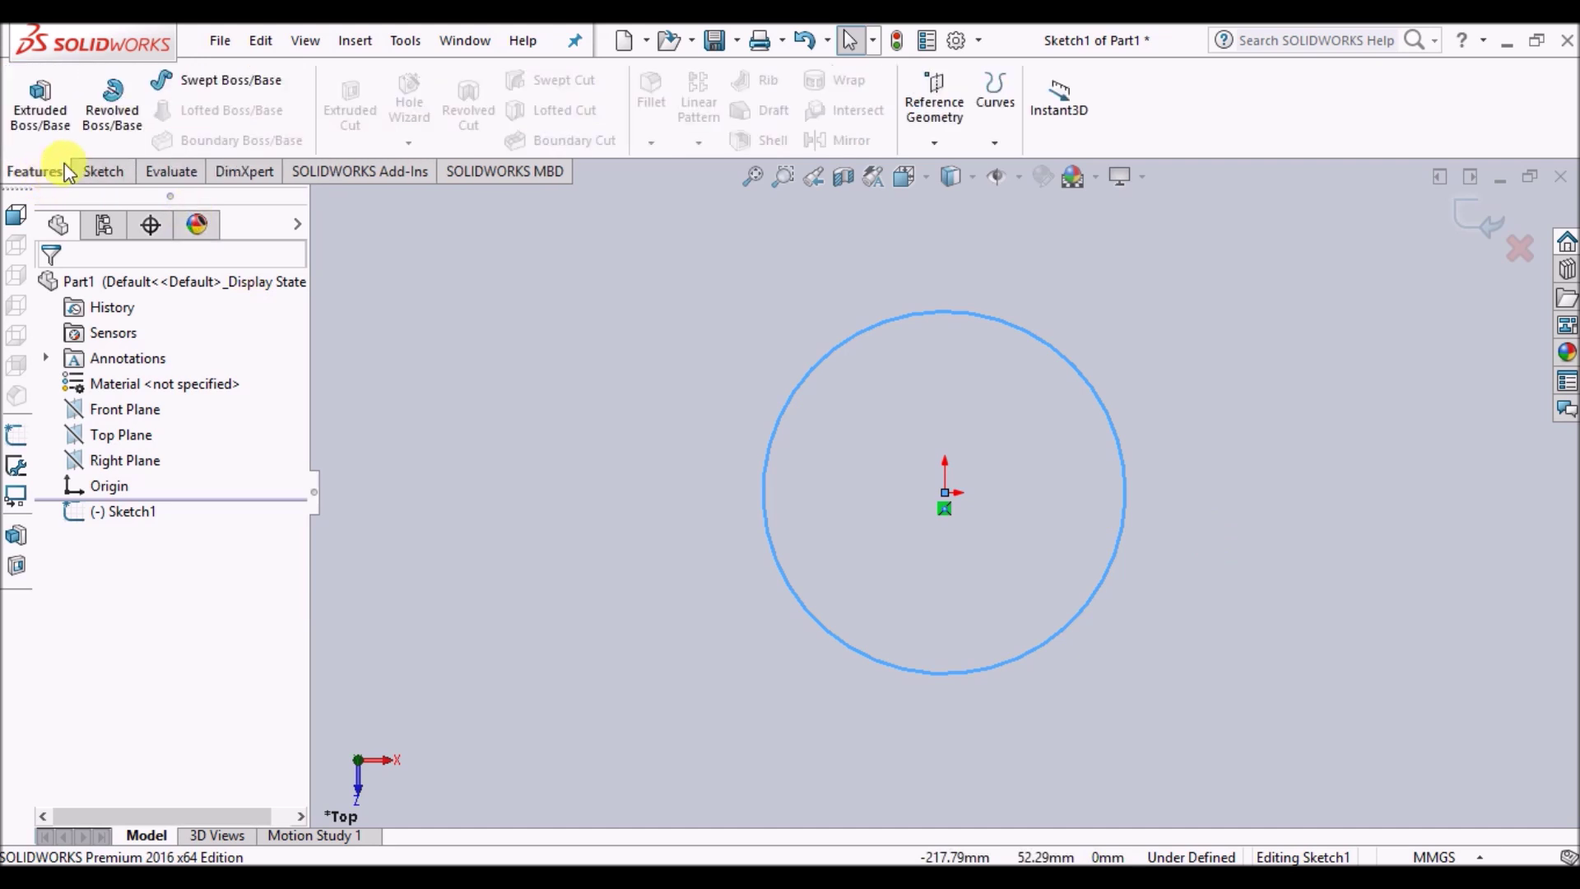
left_click(103, 171)
left_click(29, 171)
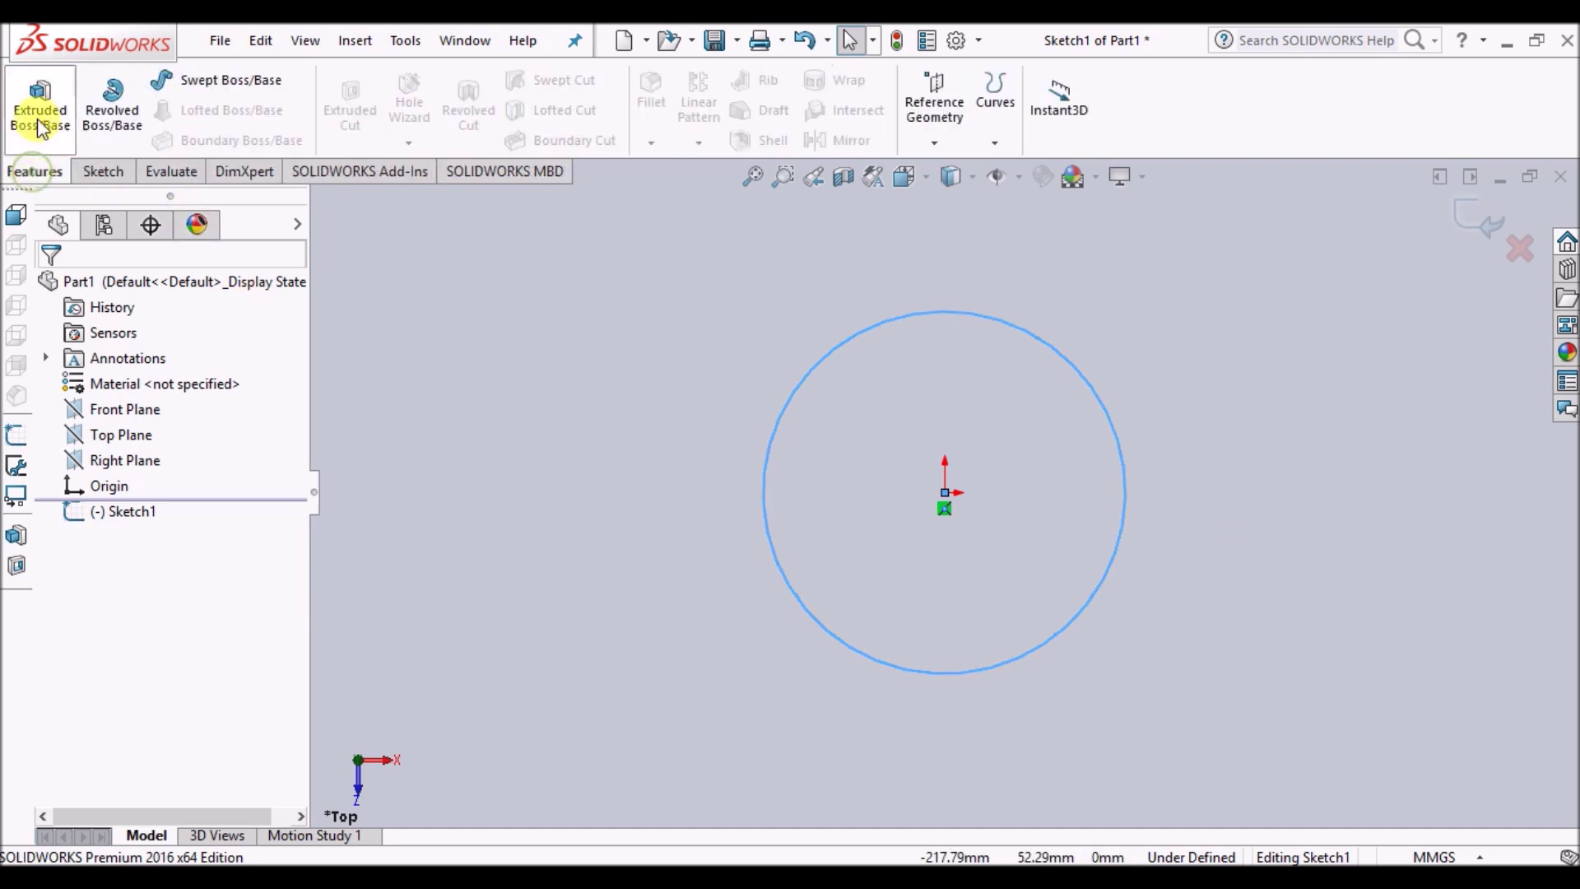
left_click(41, 97)
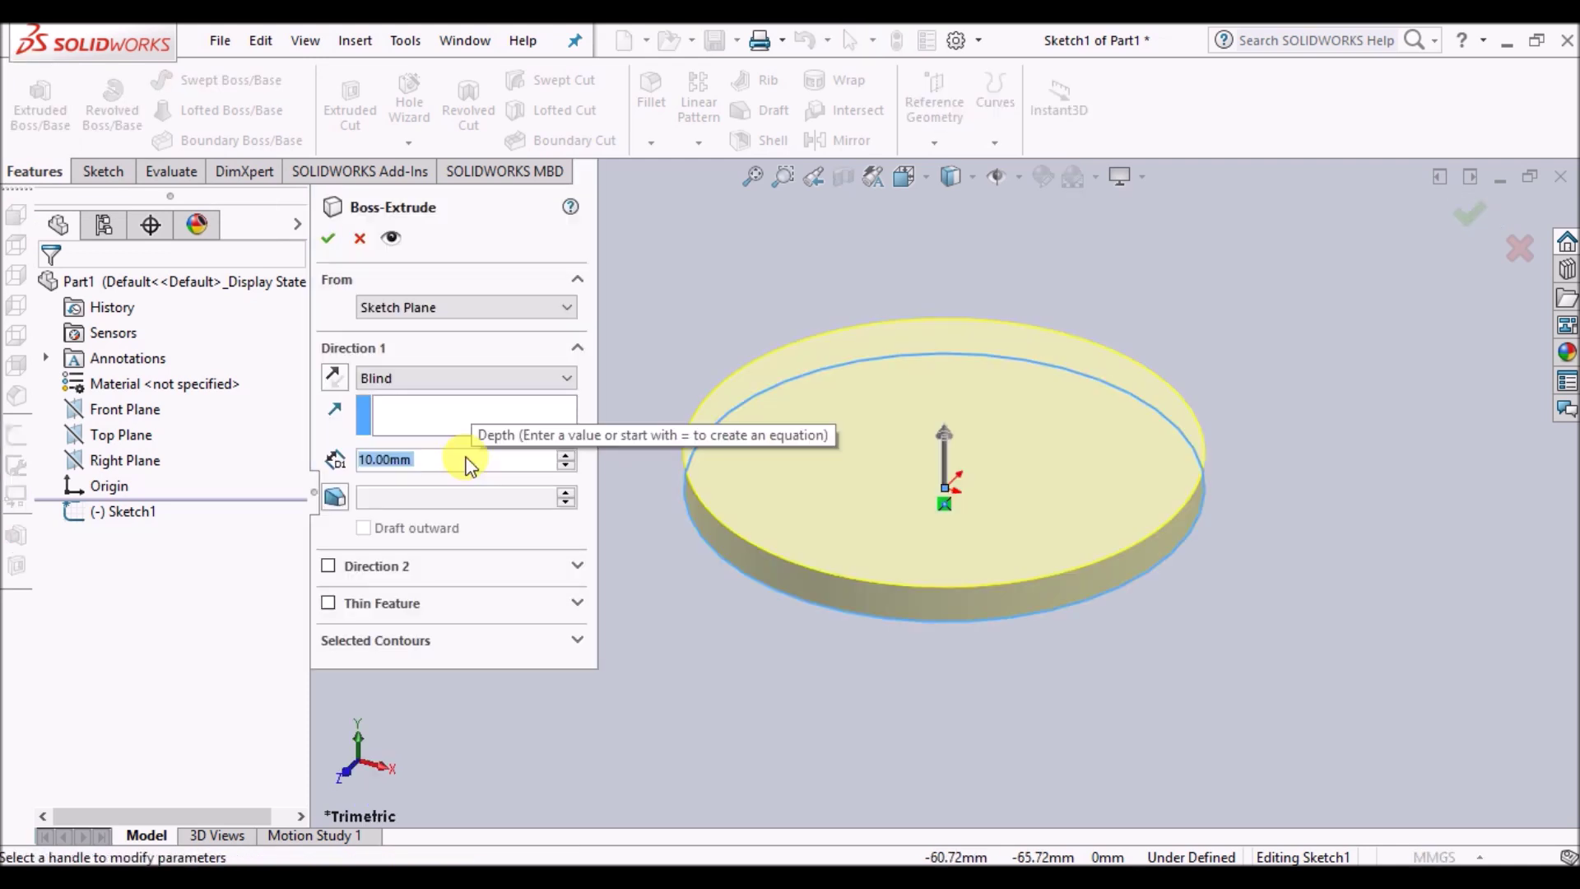
type("5")
left_click(328, 238)
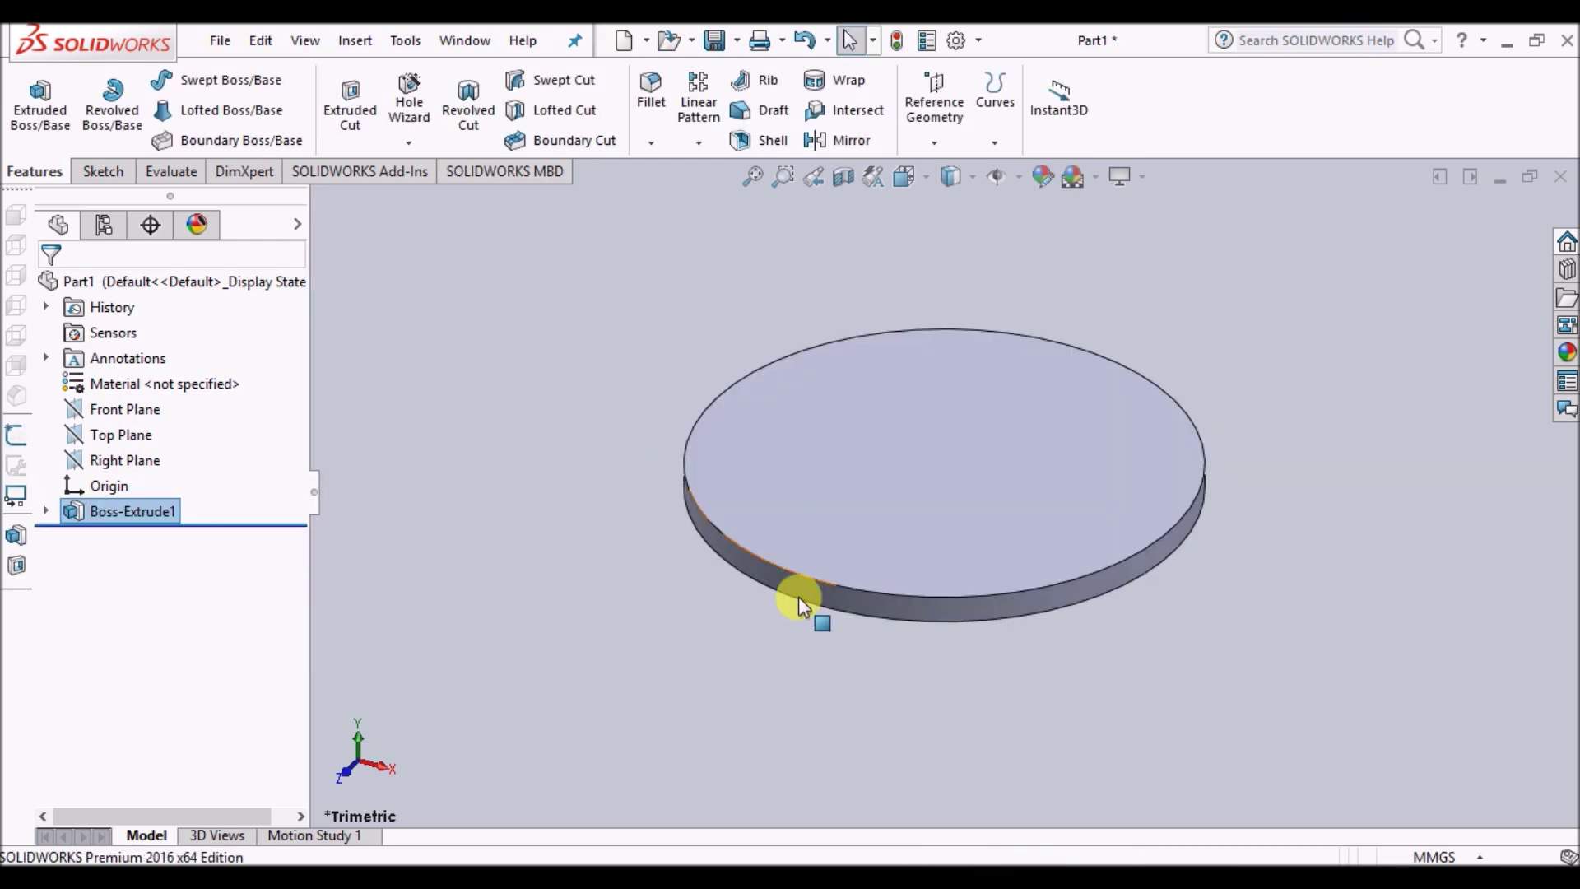
Sketch a circle about 37 mm in radius on the disc's upper face, centred on the origin
left_click(919, 177)
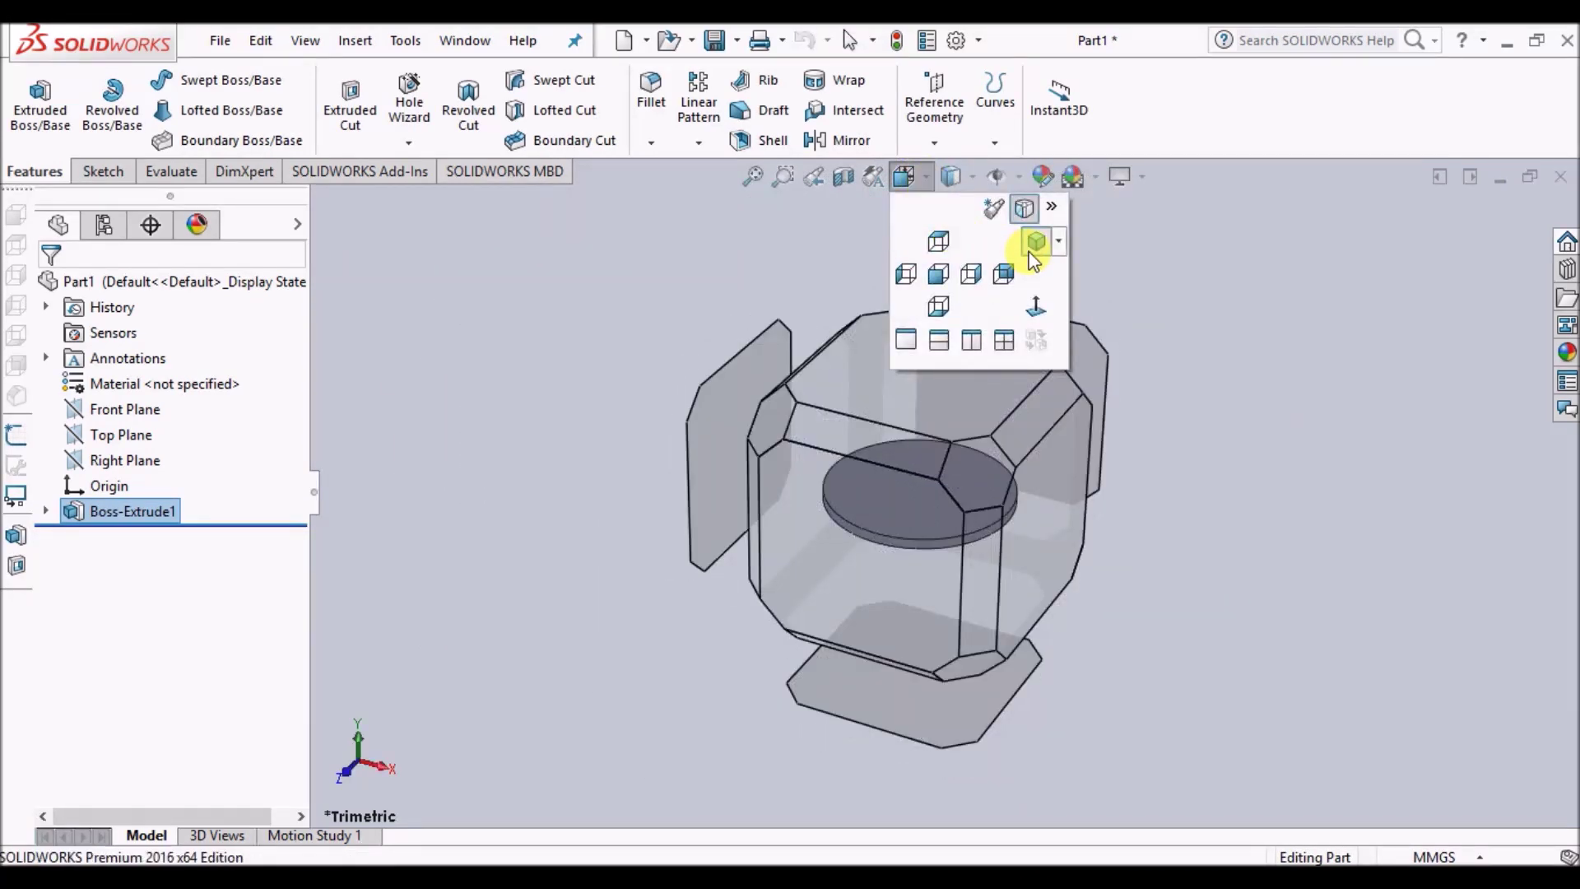
left_click(1036, 244)
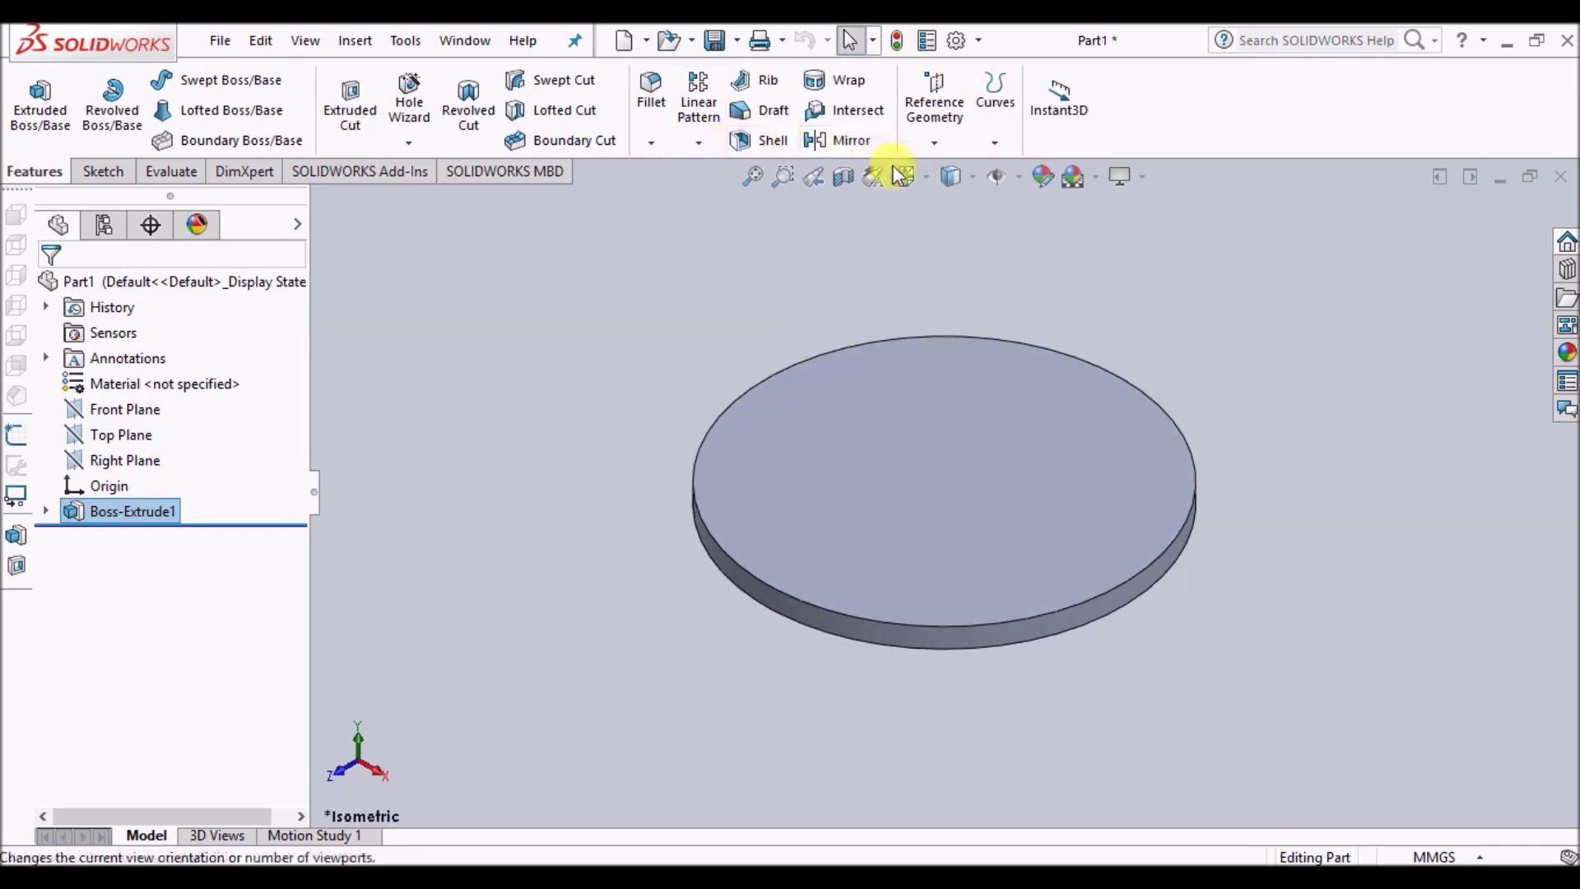
left_click(928, 173)
left_click(1034, 241)
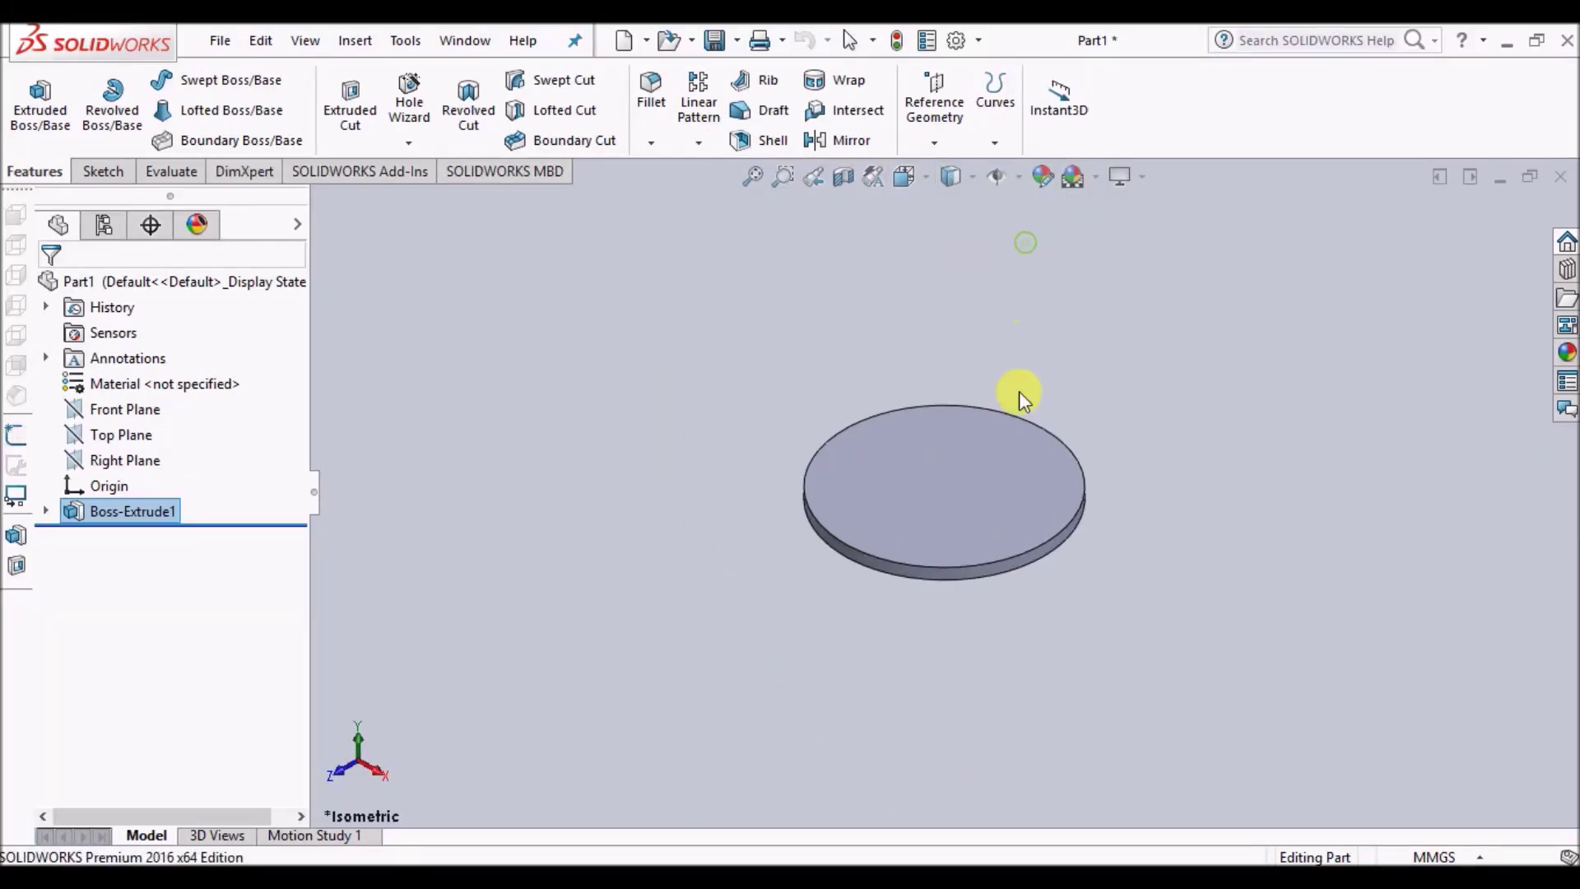
left_click(919, 176)
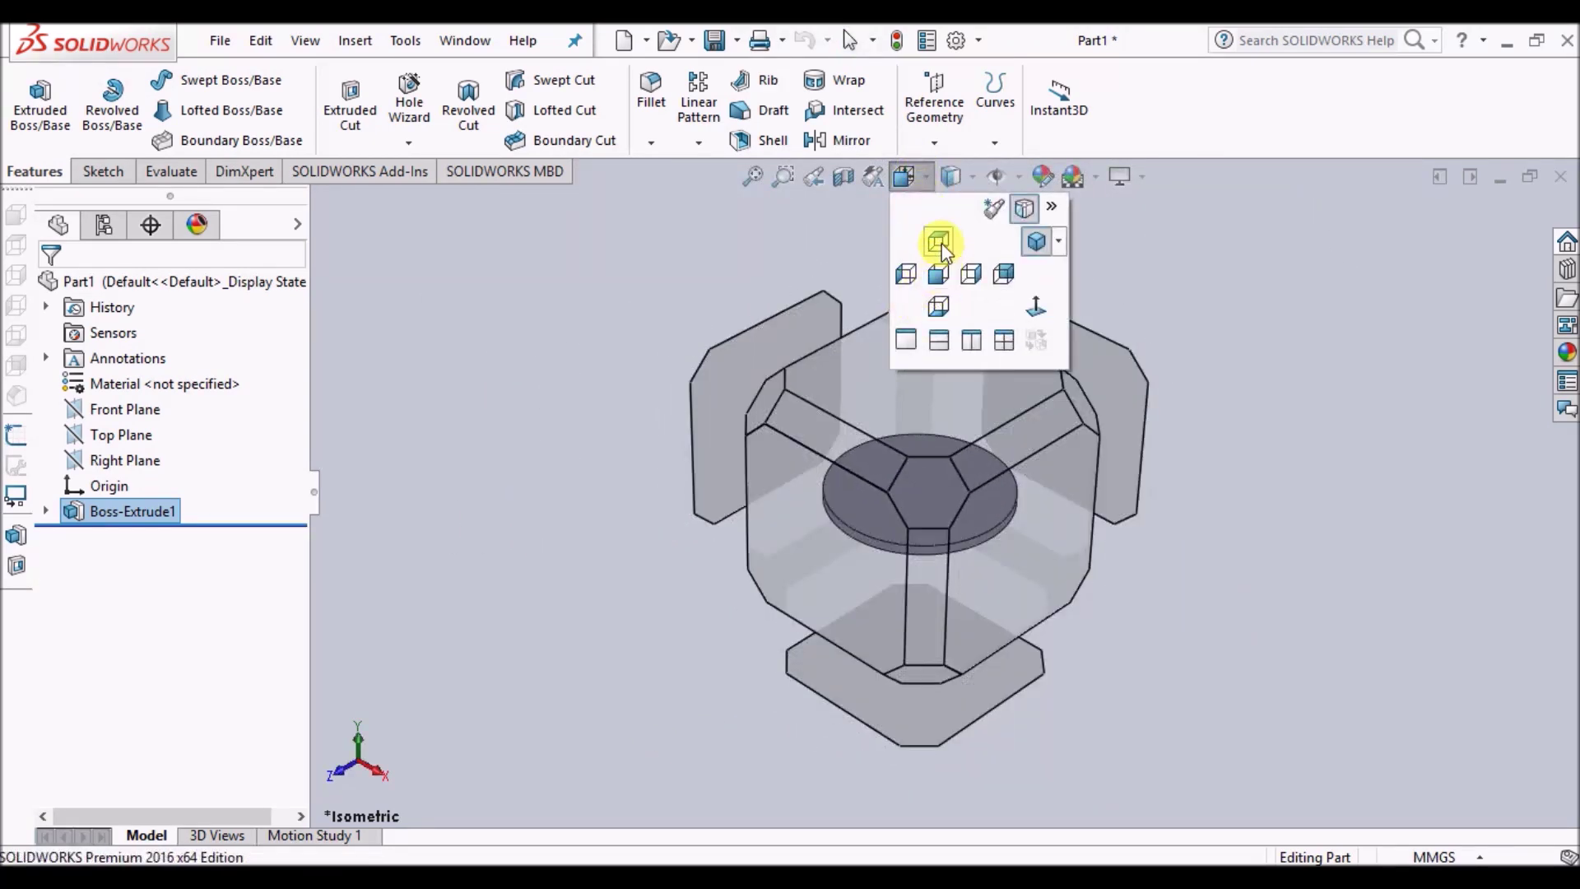
left_click(940, 243)
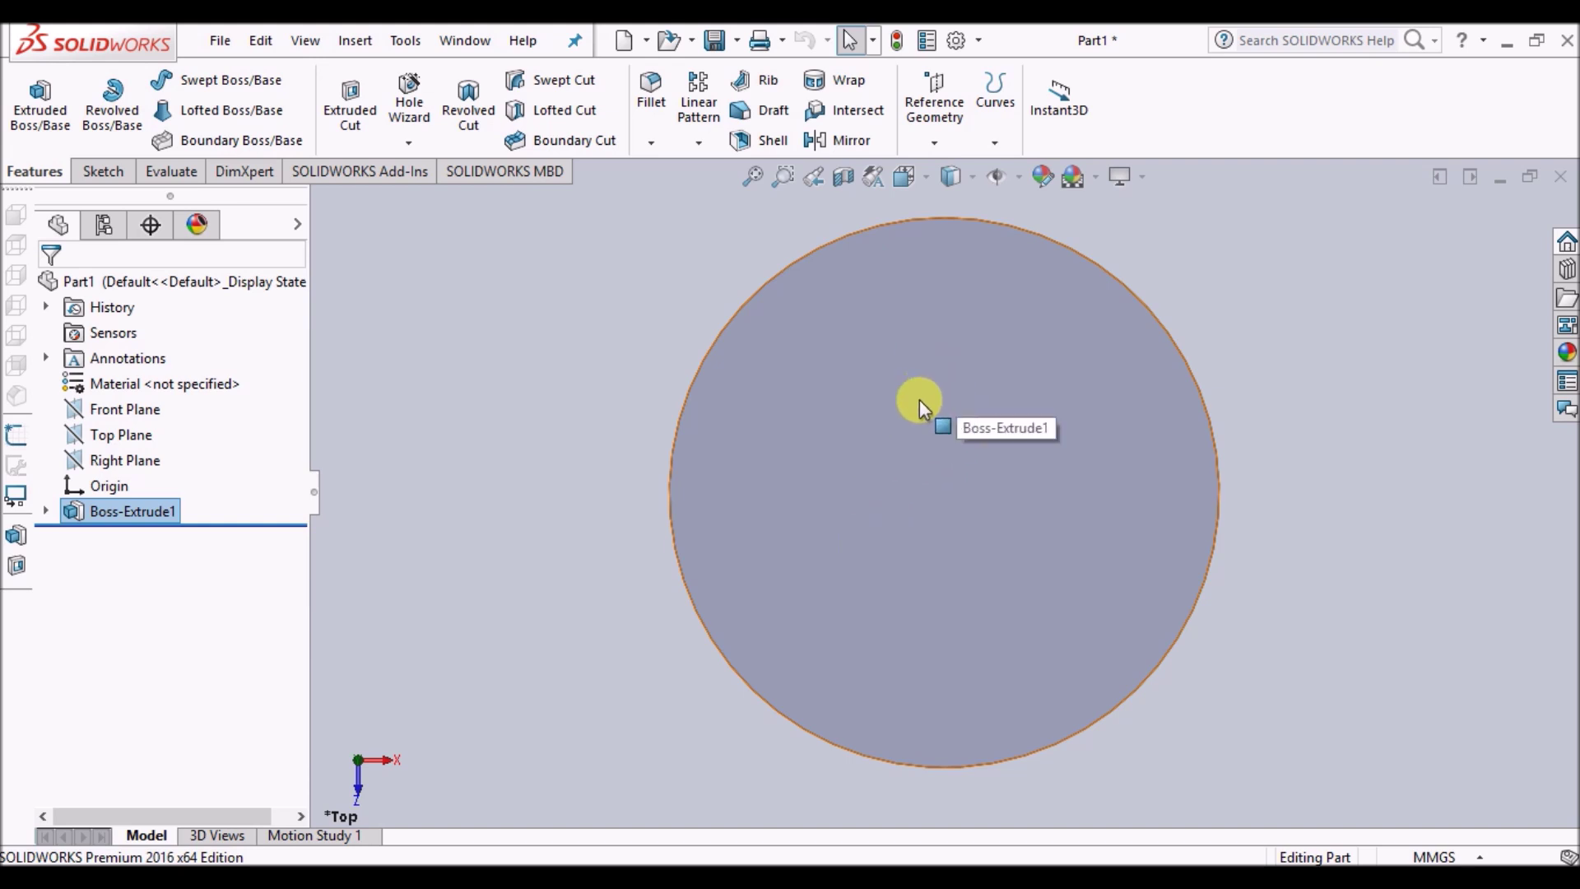
left_click(103, 171)
left_click(196, 79)
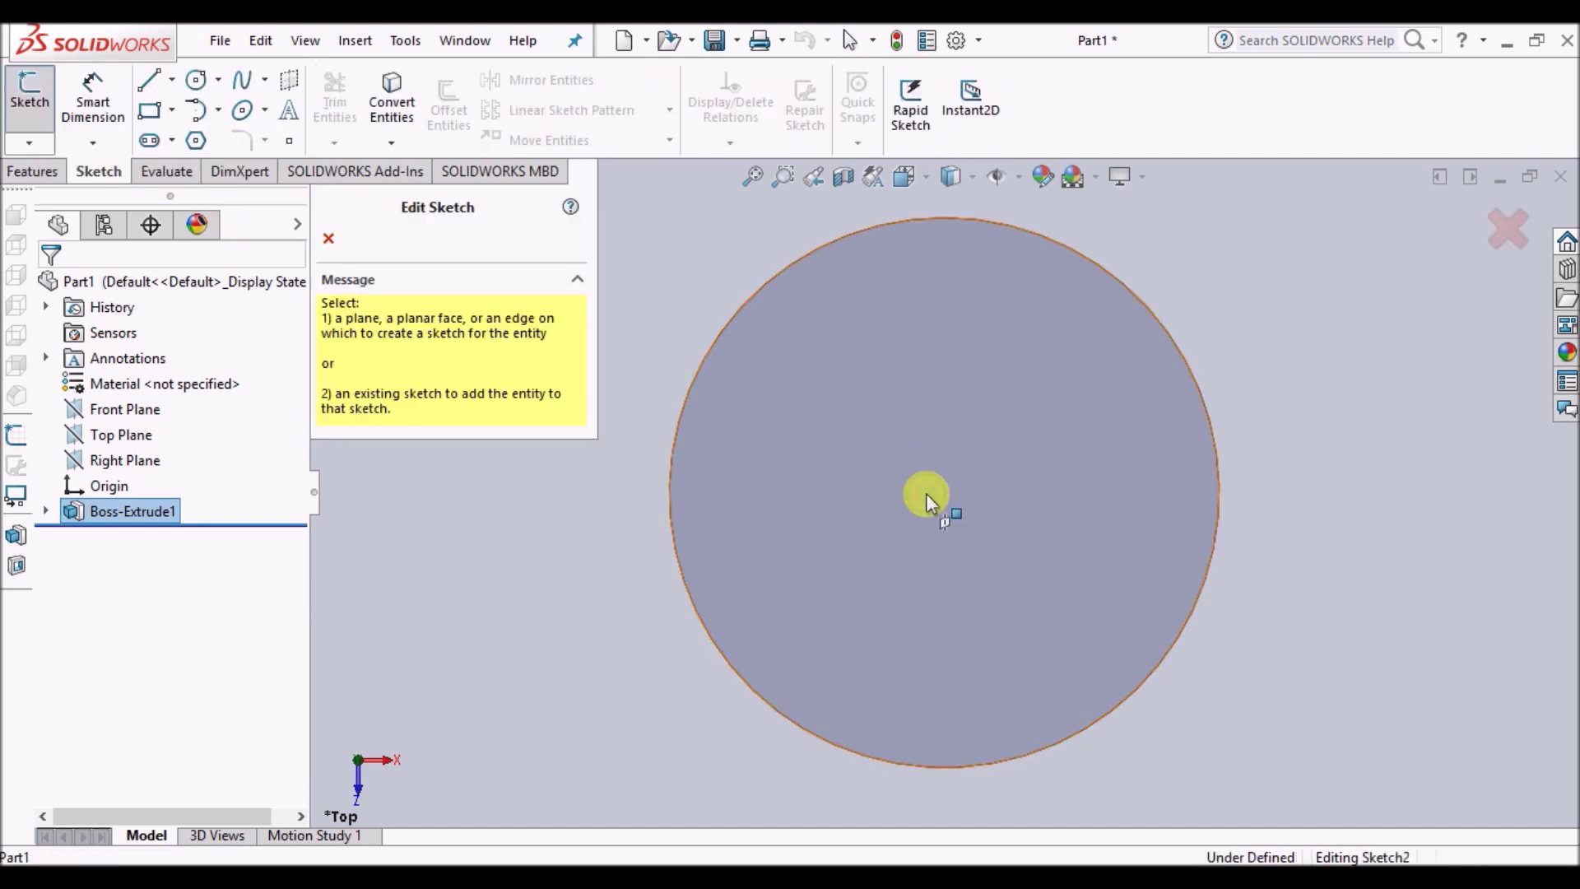
left_click(926, 492)
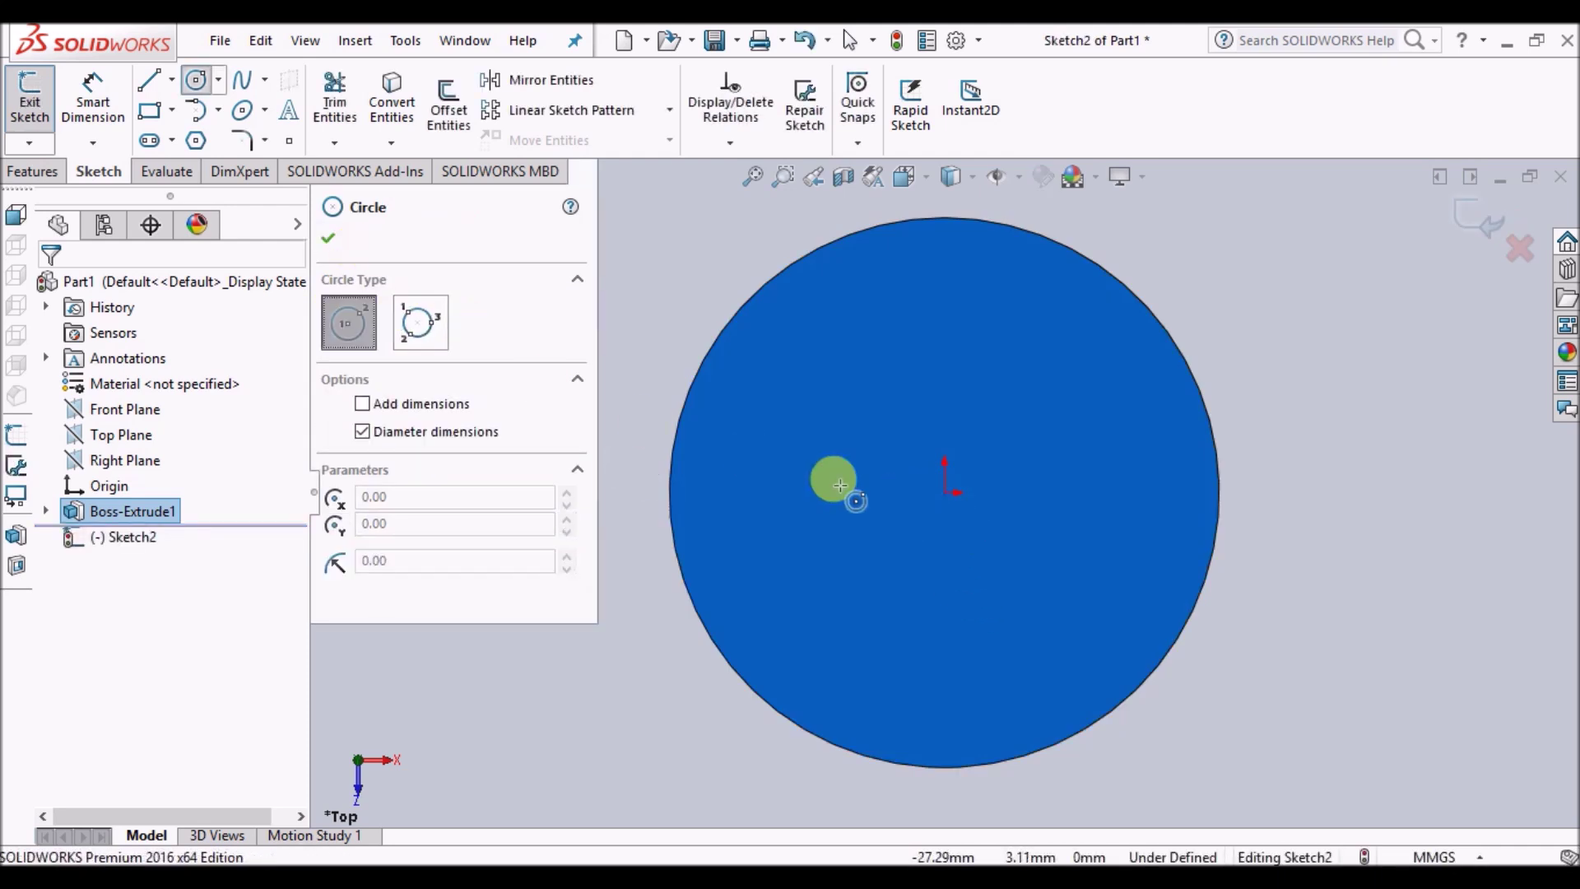
left_click_drag(945, 493, 1066, 595)
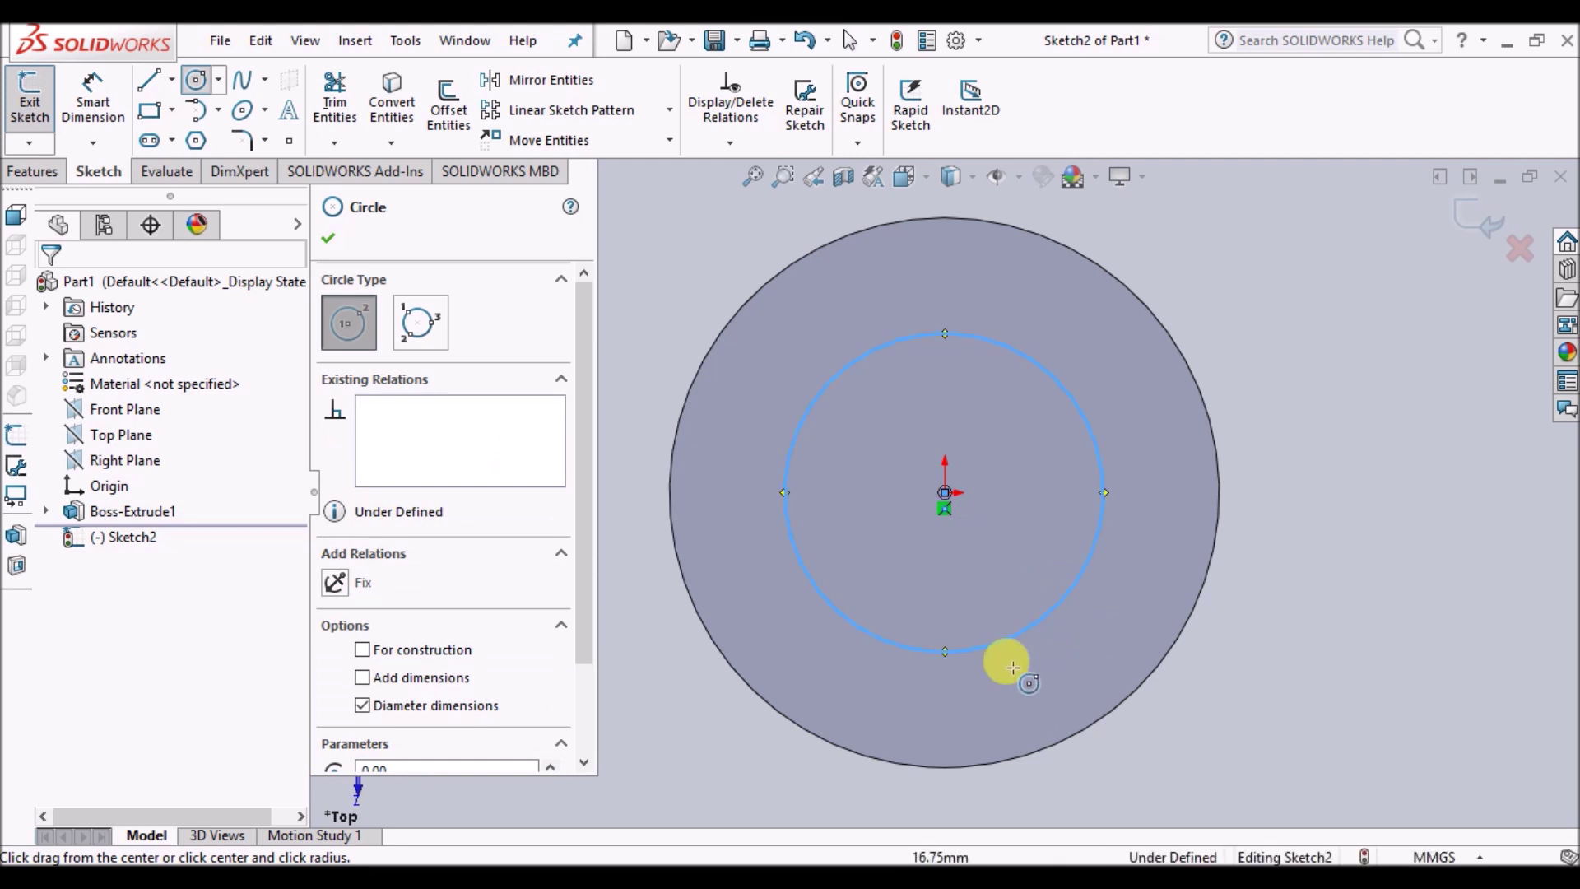
Set the radius of the circle on the disc's face to 37.5 mm and finish it
scroll(511, 589, "down", 3)
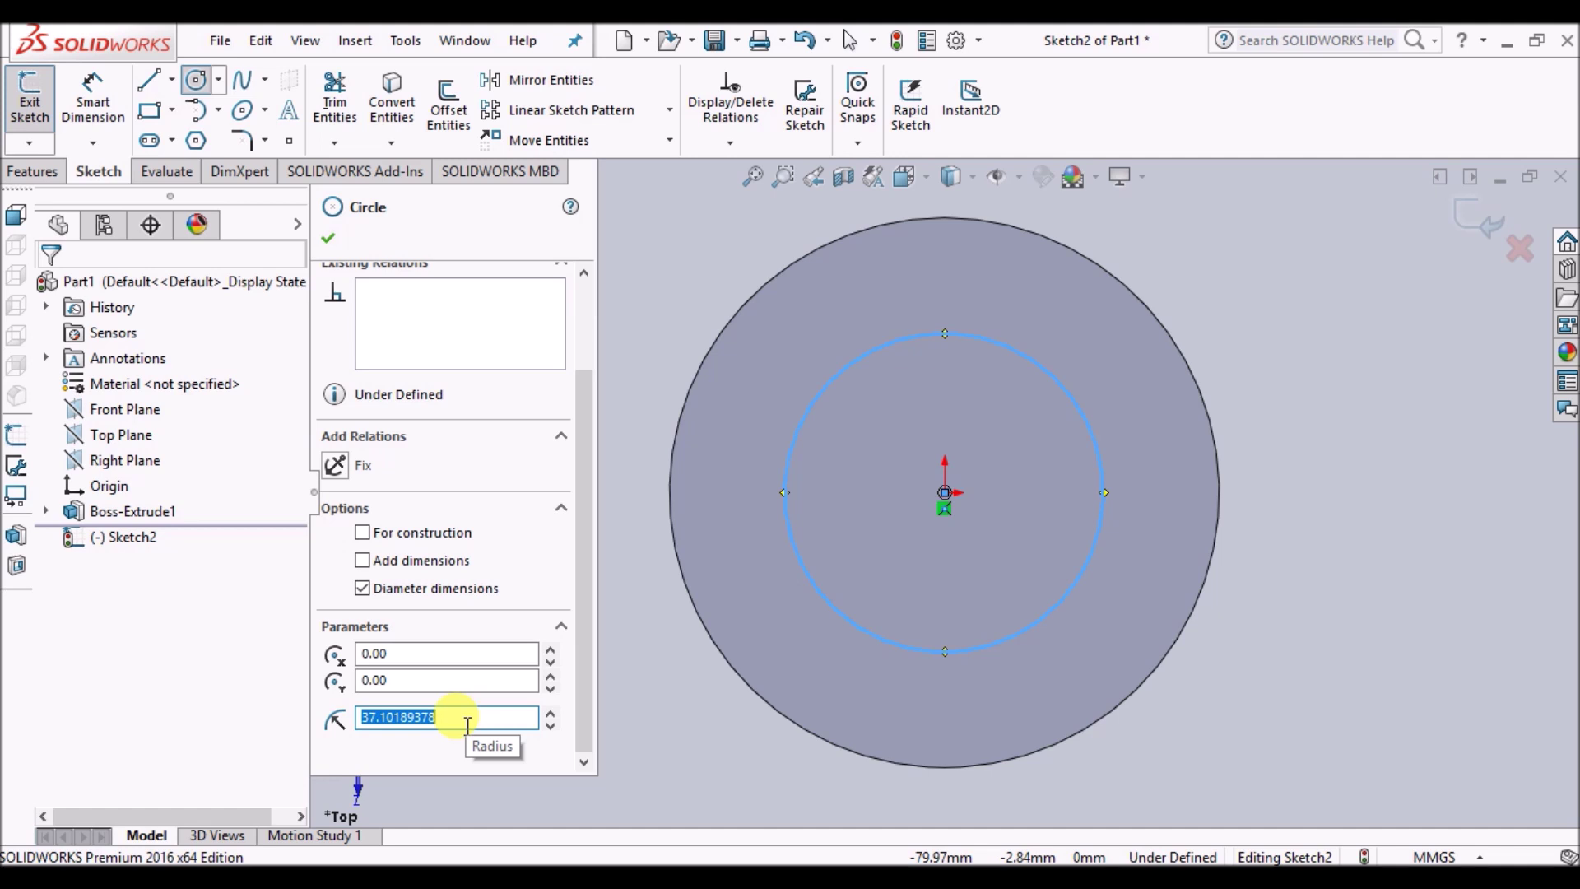
type("37.5")
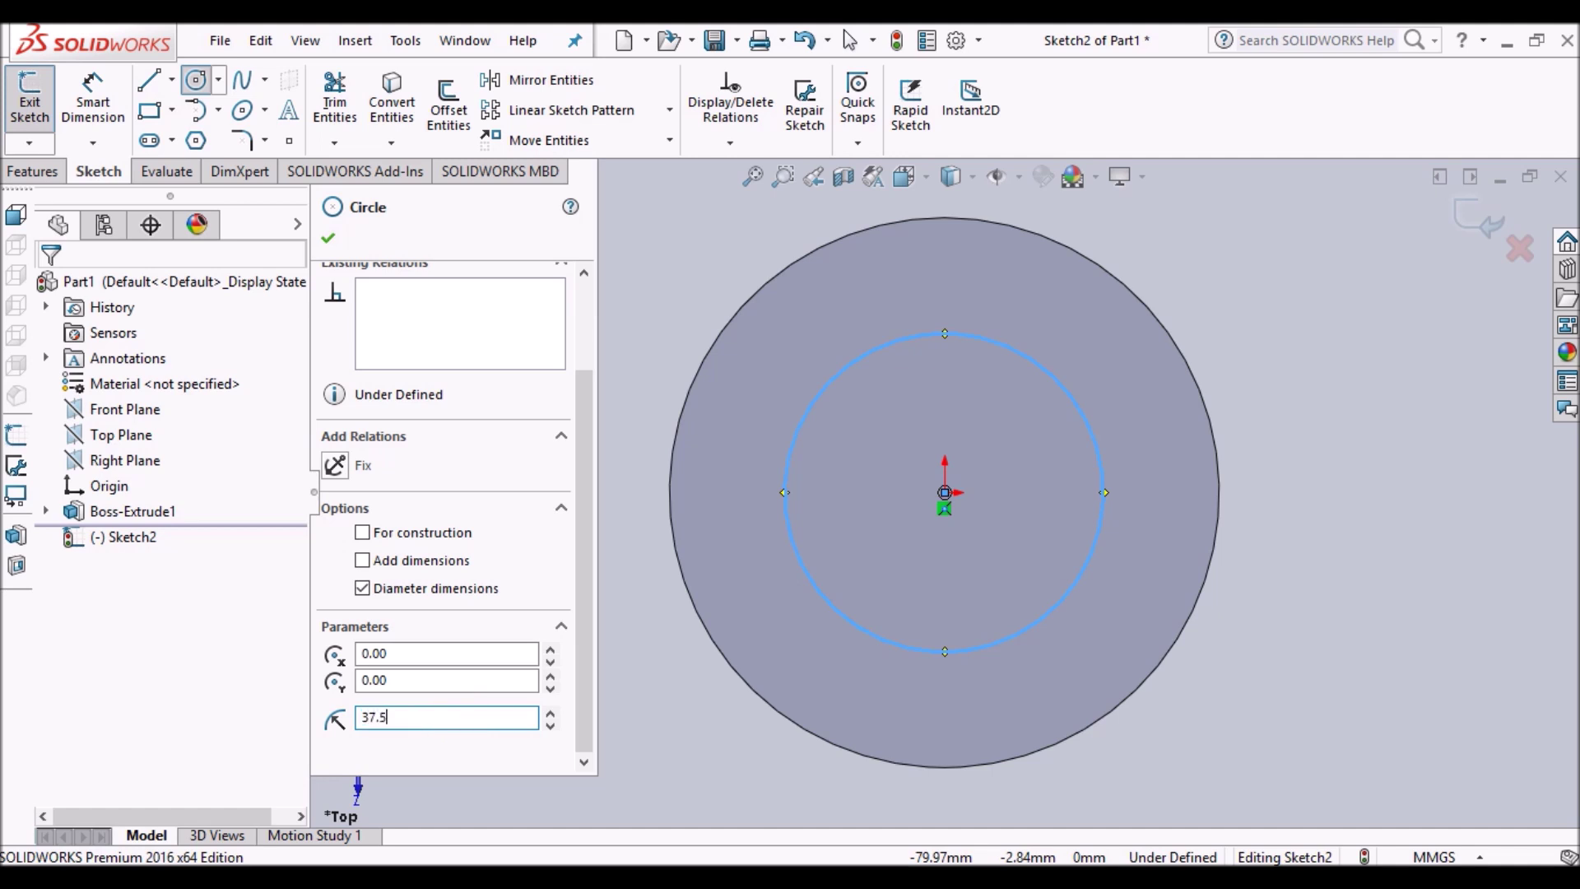
key("Return")
left_click(330, 238)
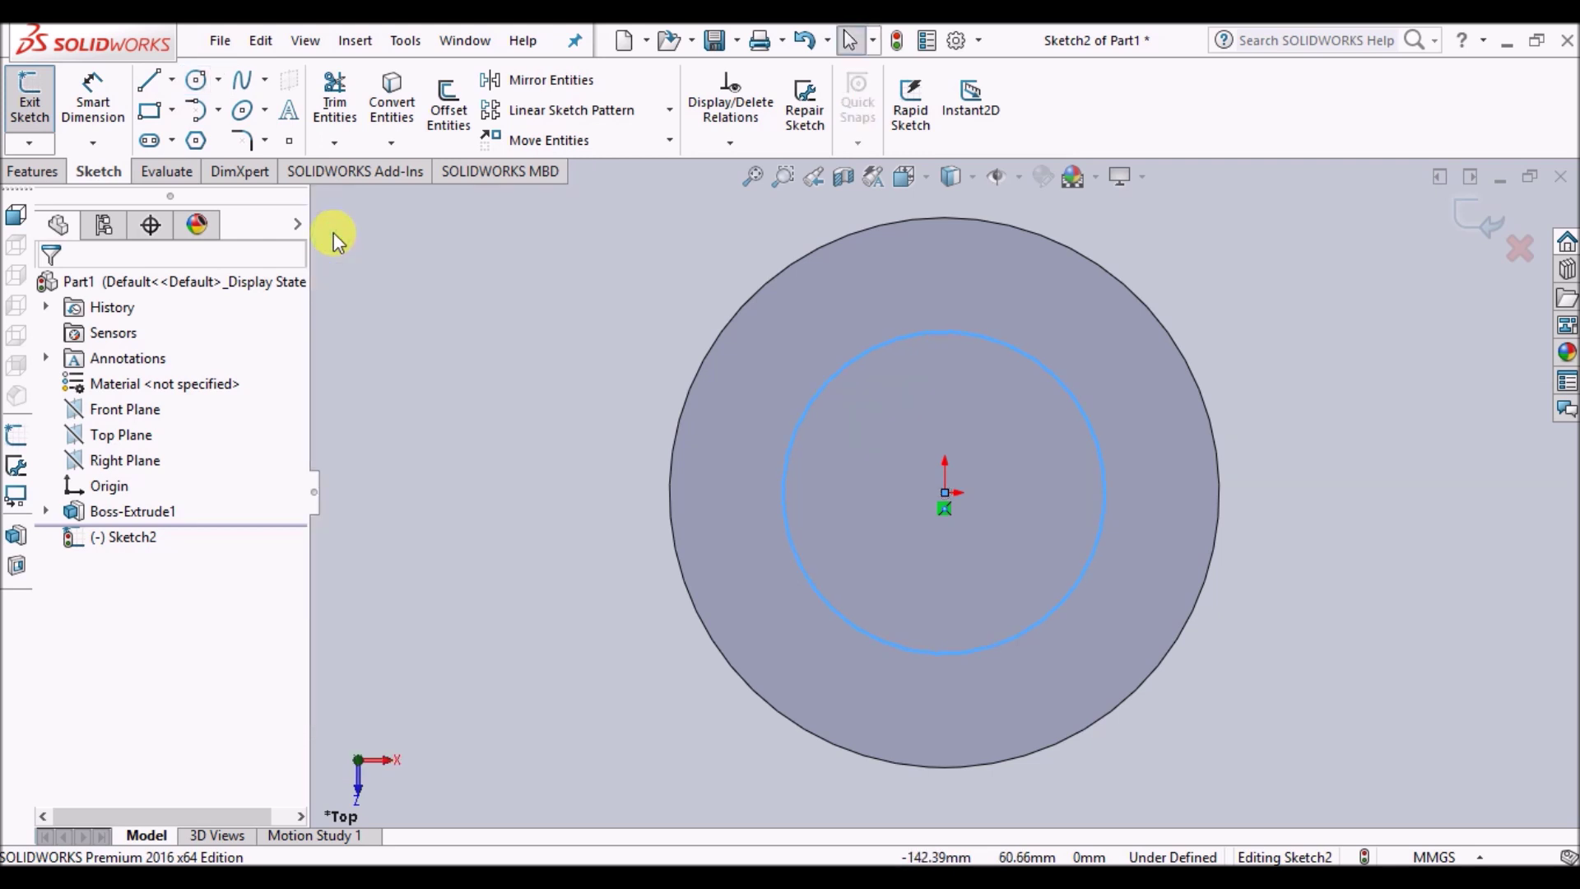
Offset the 37.5 mm radius circle inward by 5 mm with a reversed direction to form a ring profile
left_click(1105, 495)
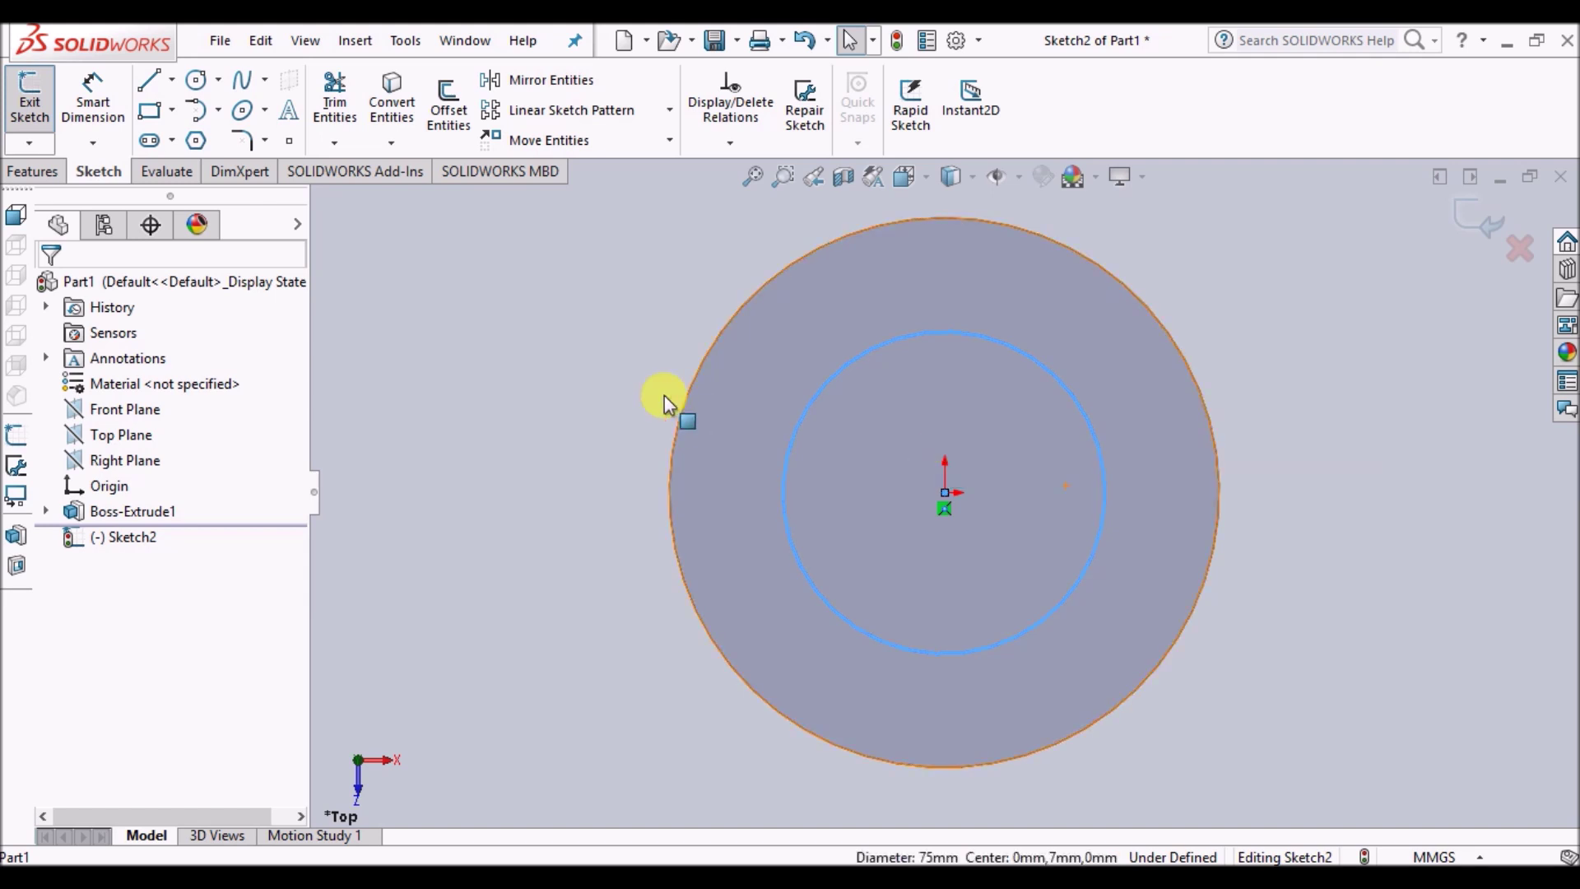
left_click(945, 333)
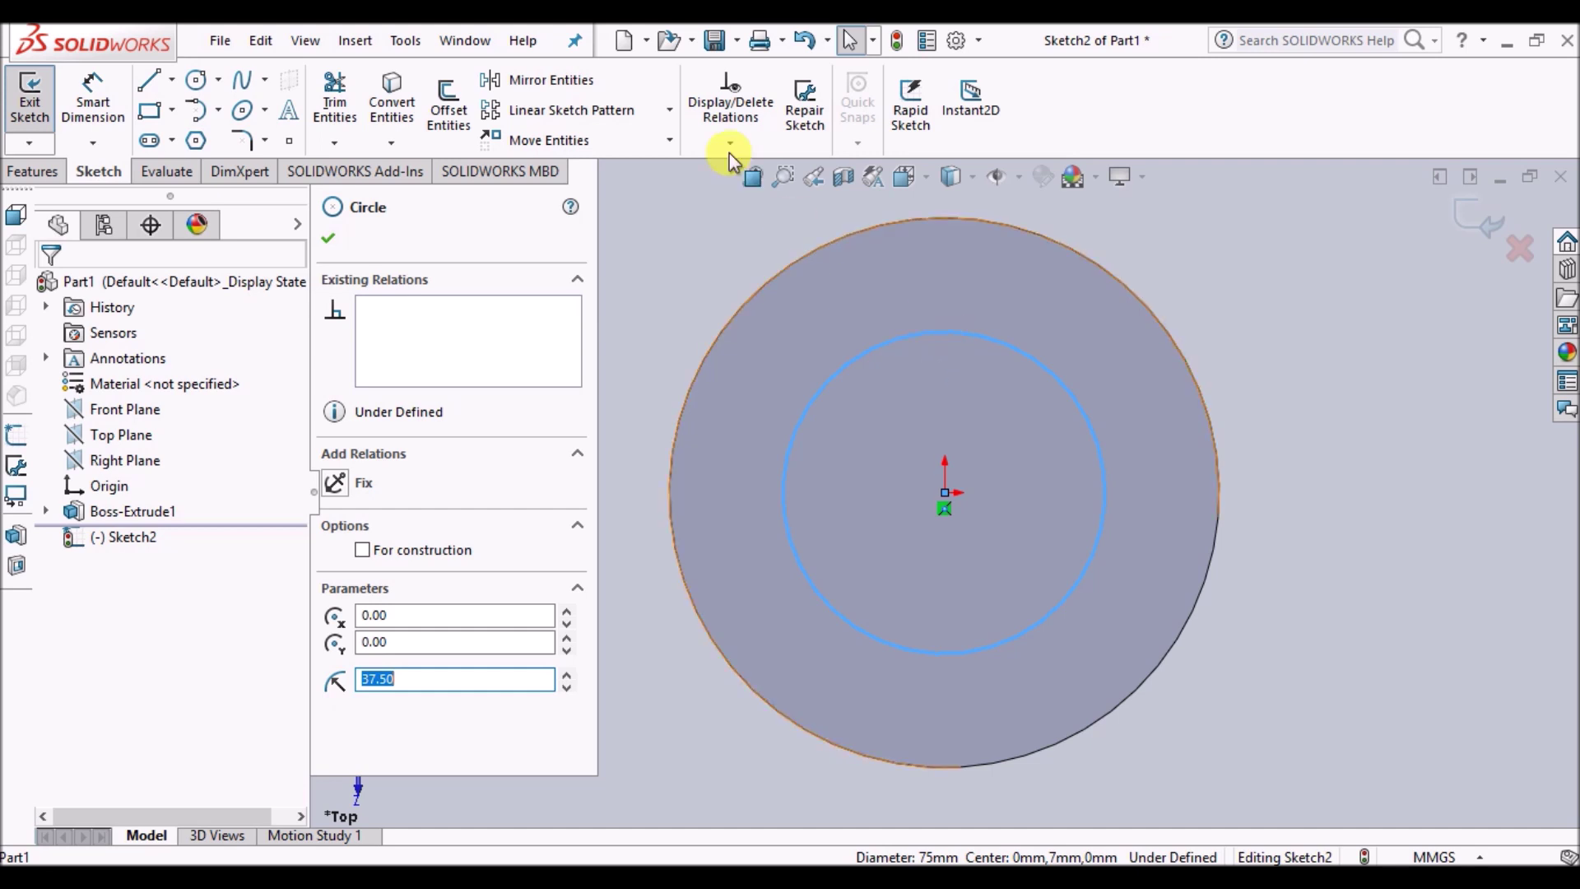
left_click(441, 111)
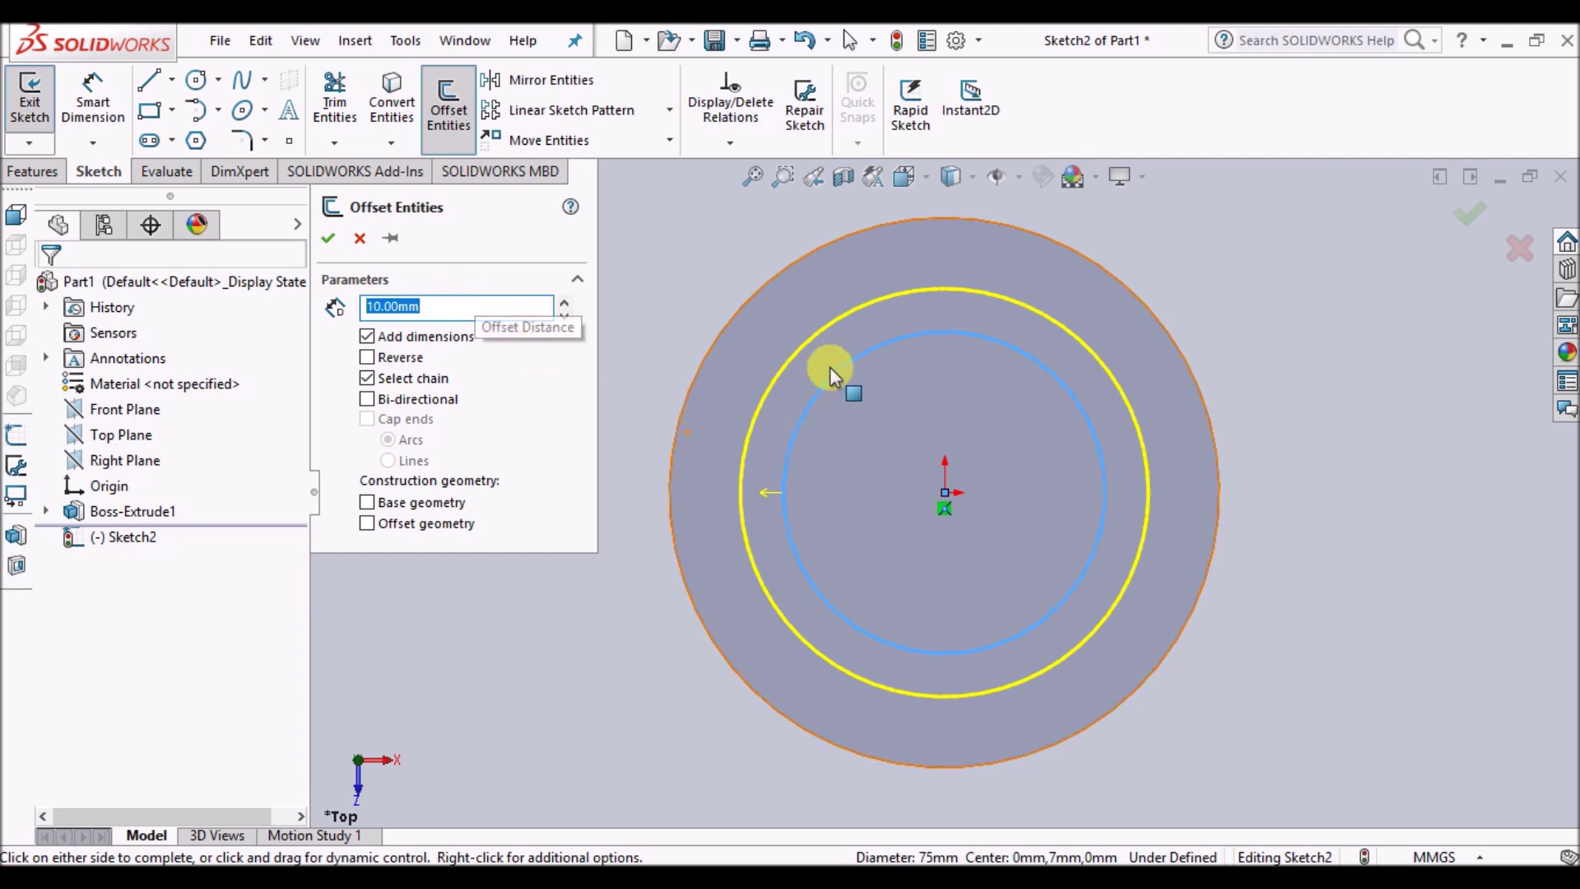
left_click(367, 357)
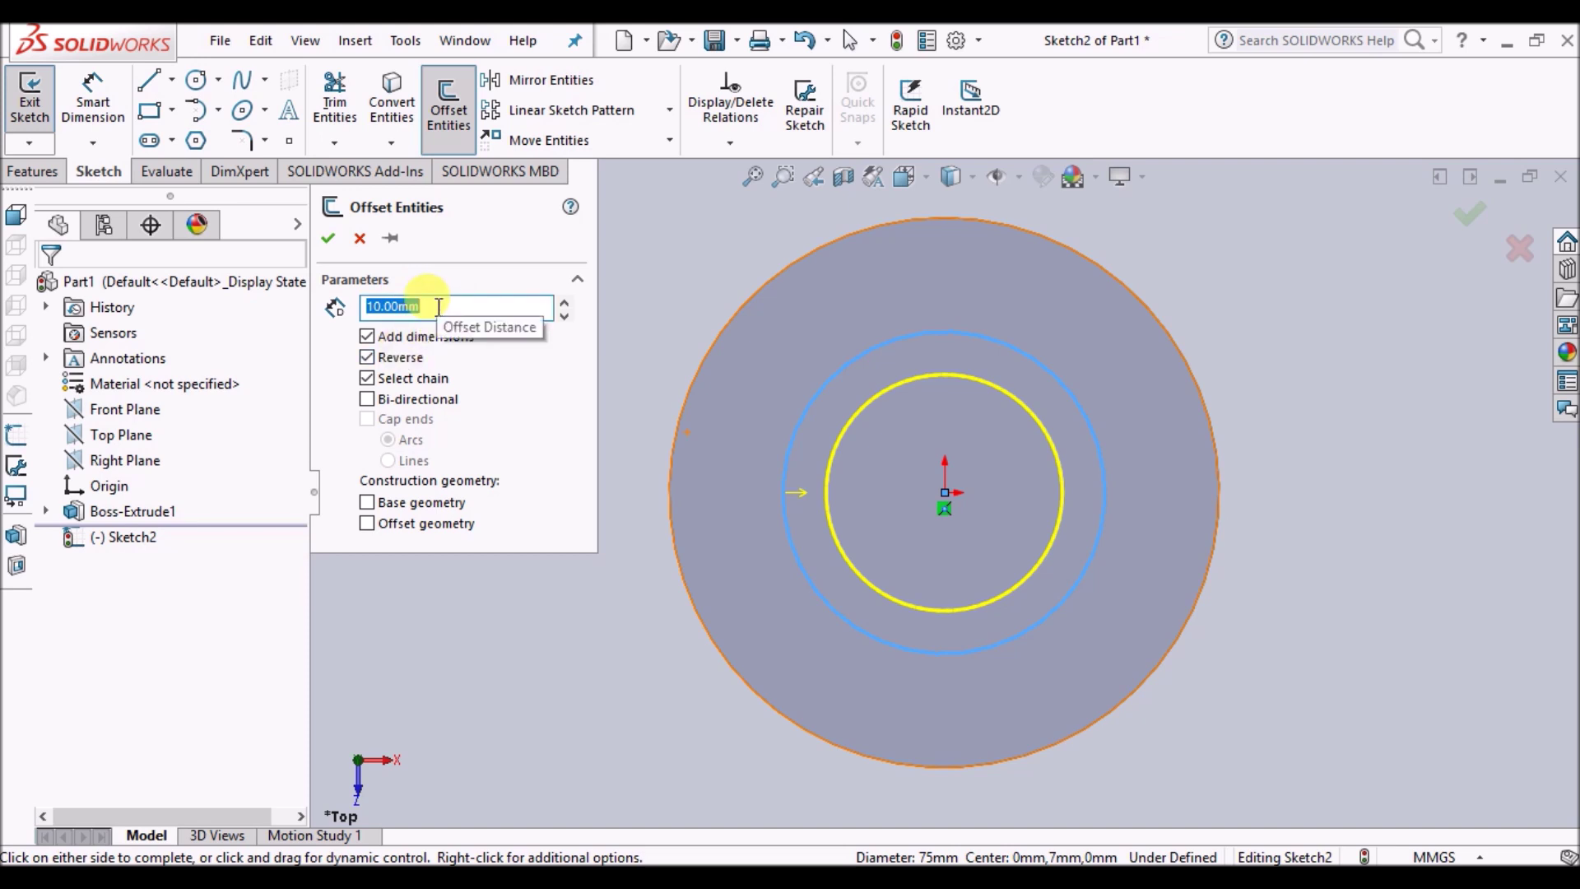
type("5")
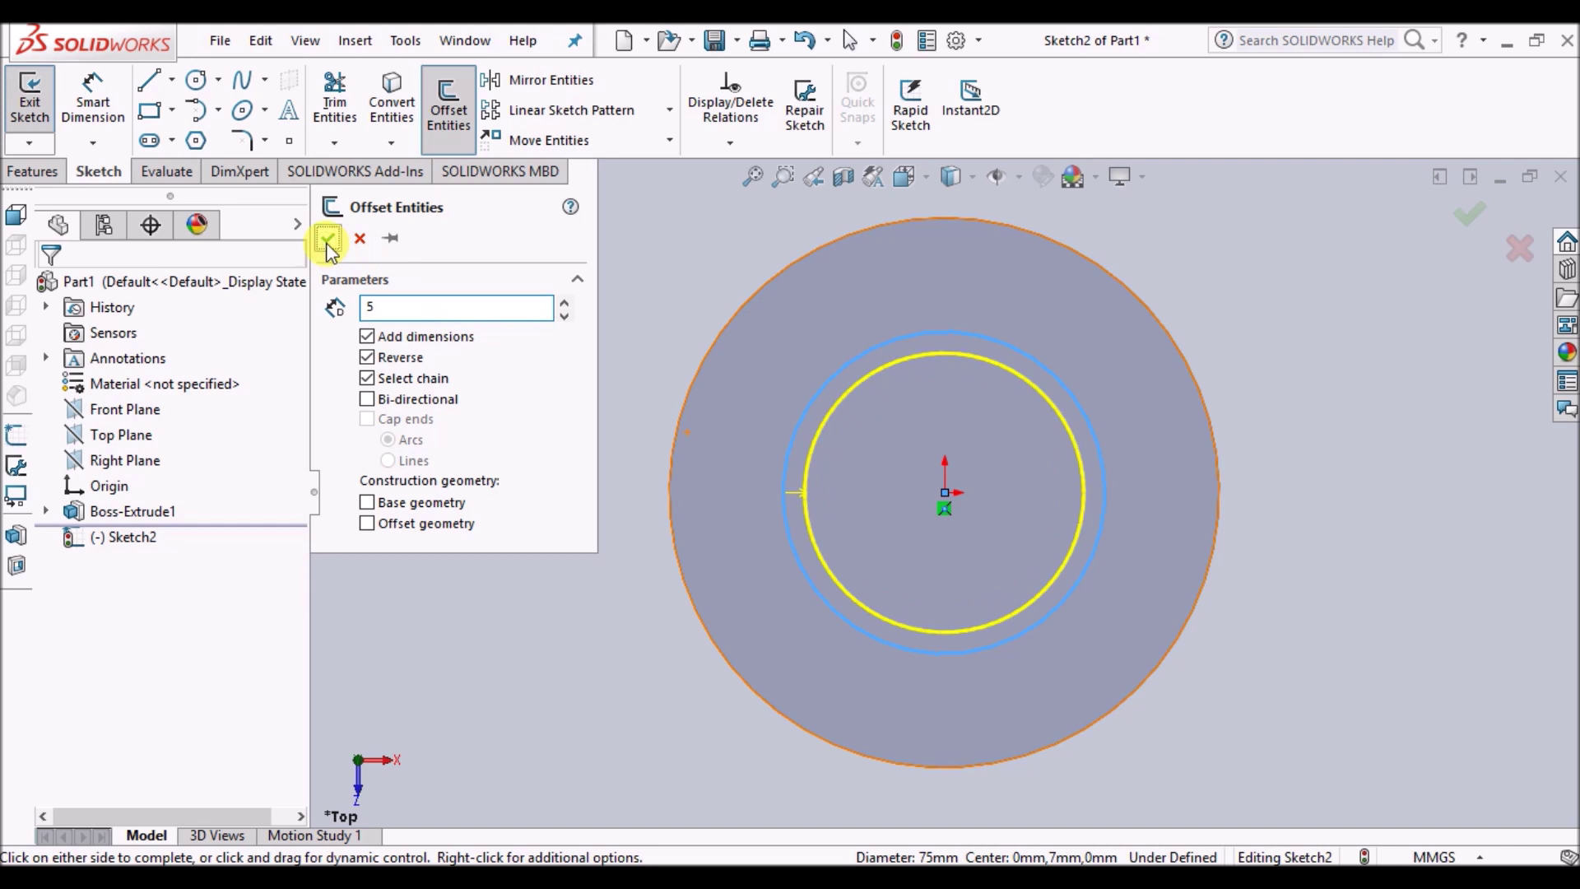
key("Return")
left_click(329, 238)
Extrude the ring profile upward from the disc's face with a blind depth of 15 mm, merged with the disc
left_click(32, 171)
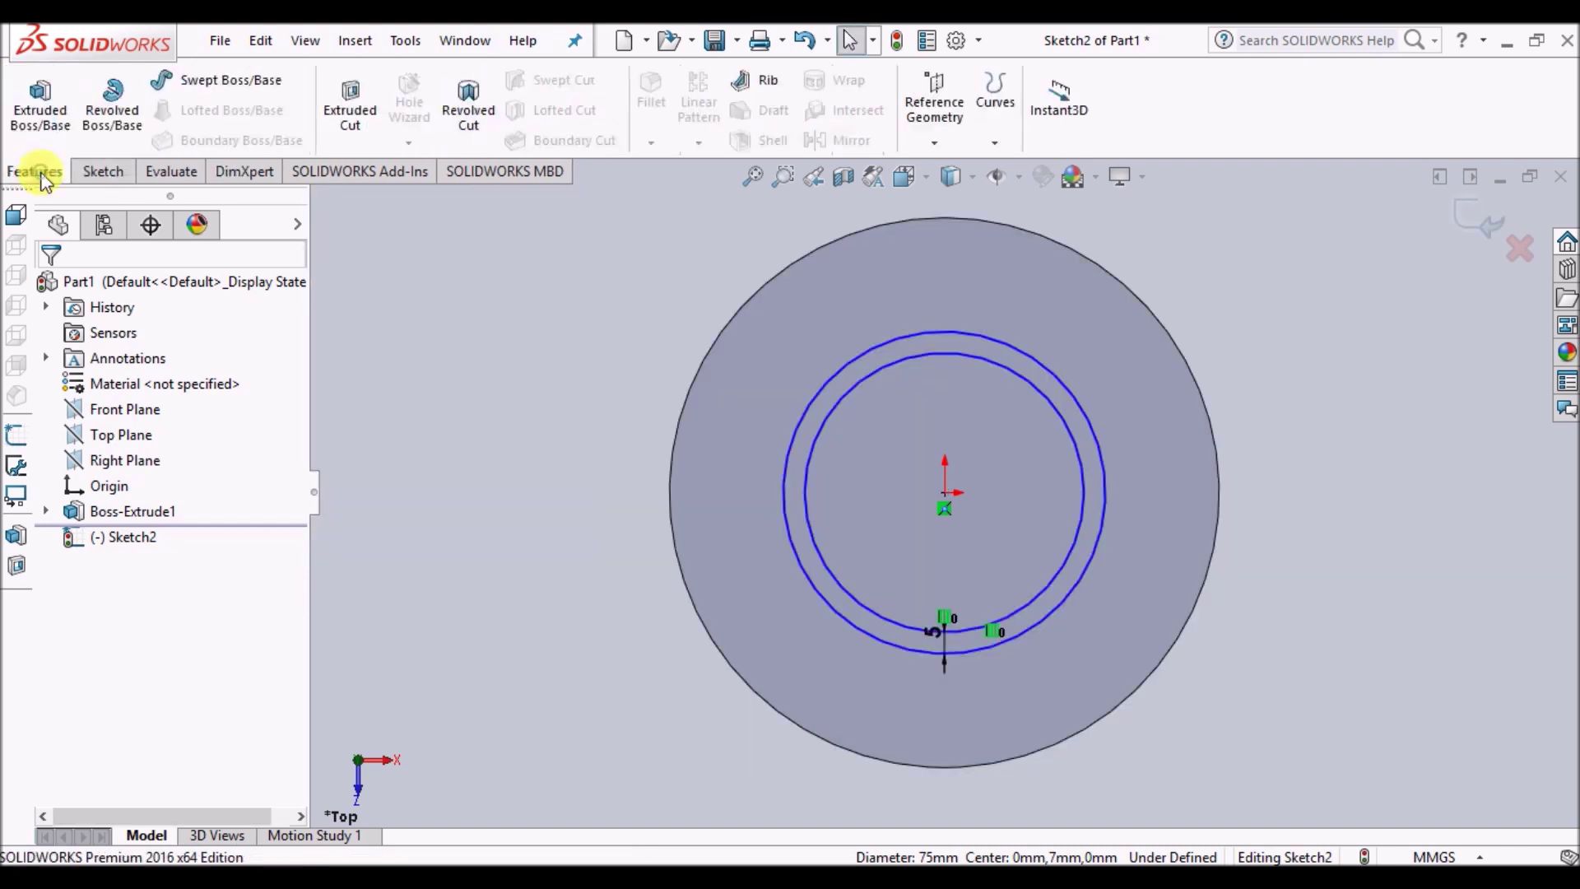
left_click(40, 82)
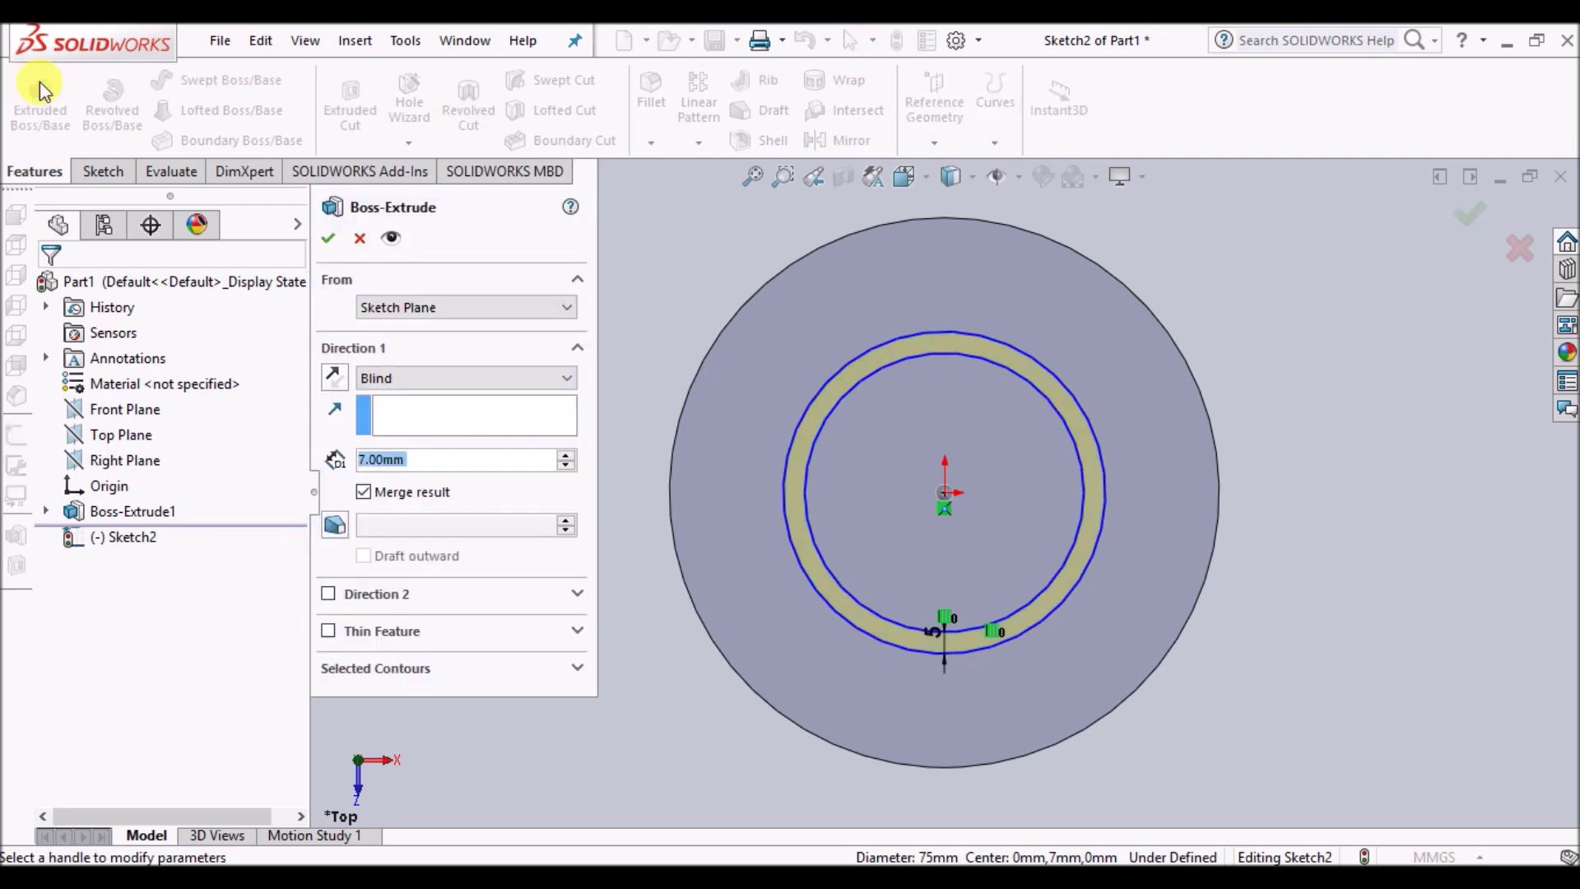
left_click(923, 177)
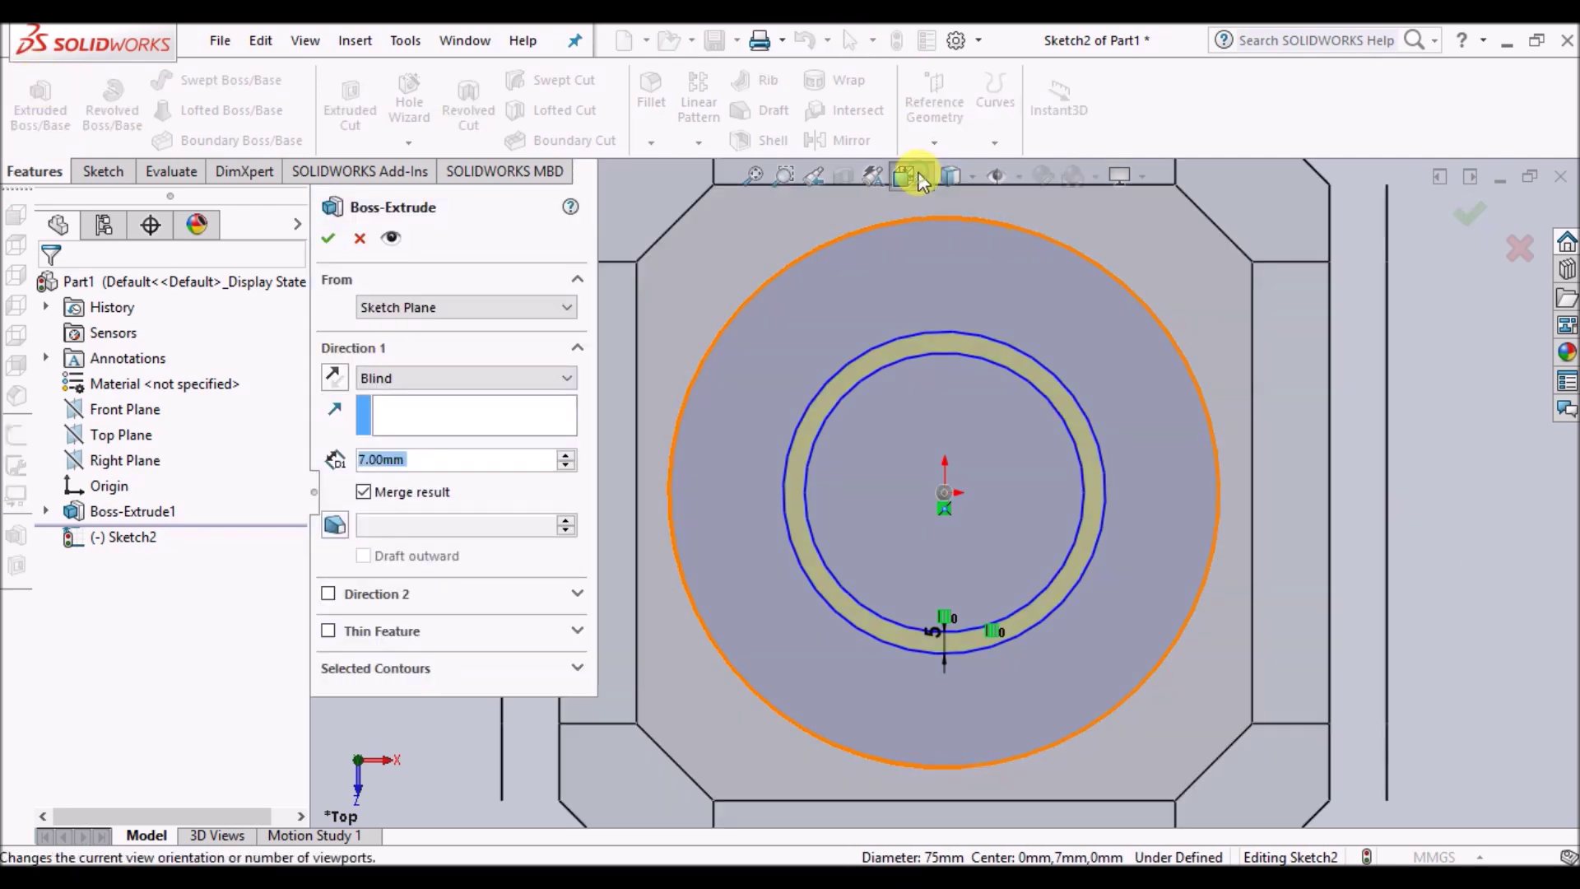
left_click(1013, 215)
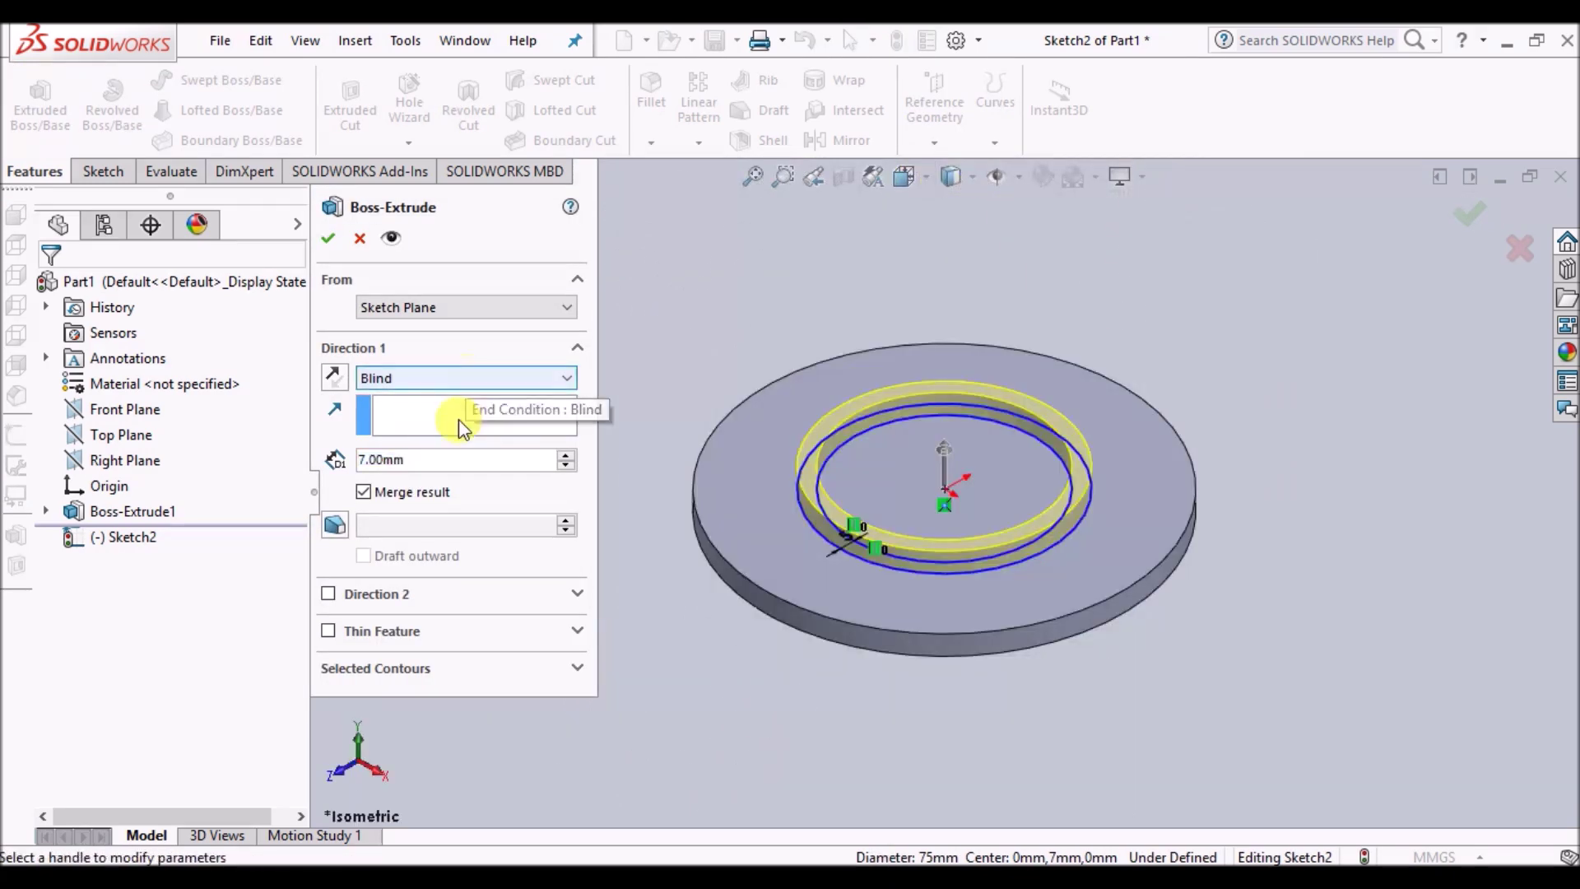
left_click(448, 461)
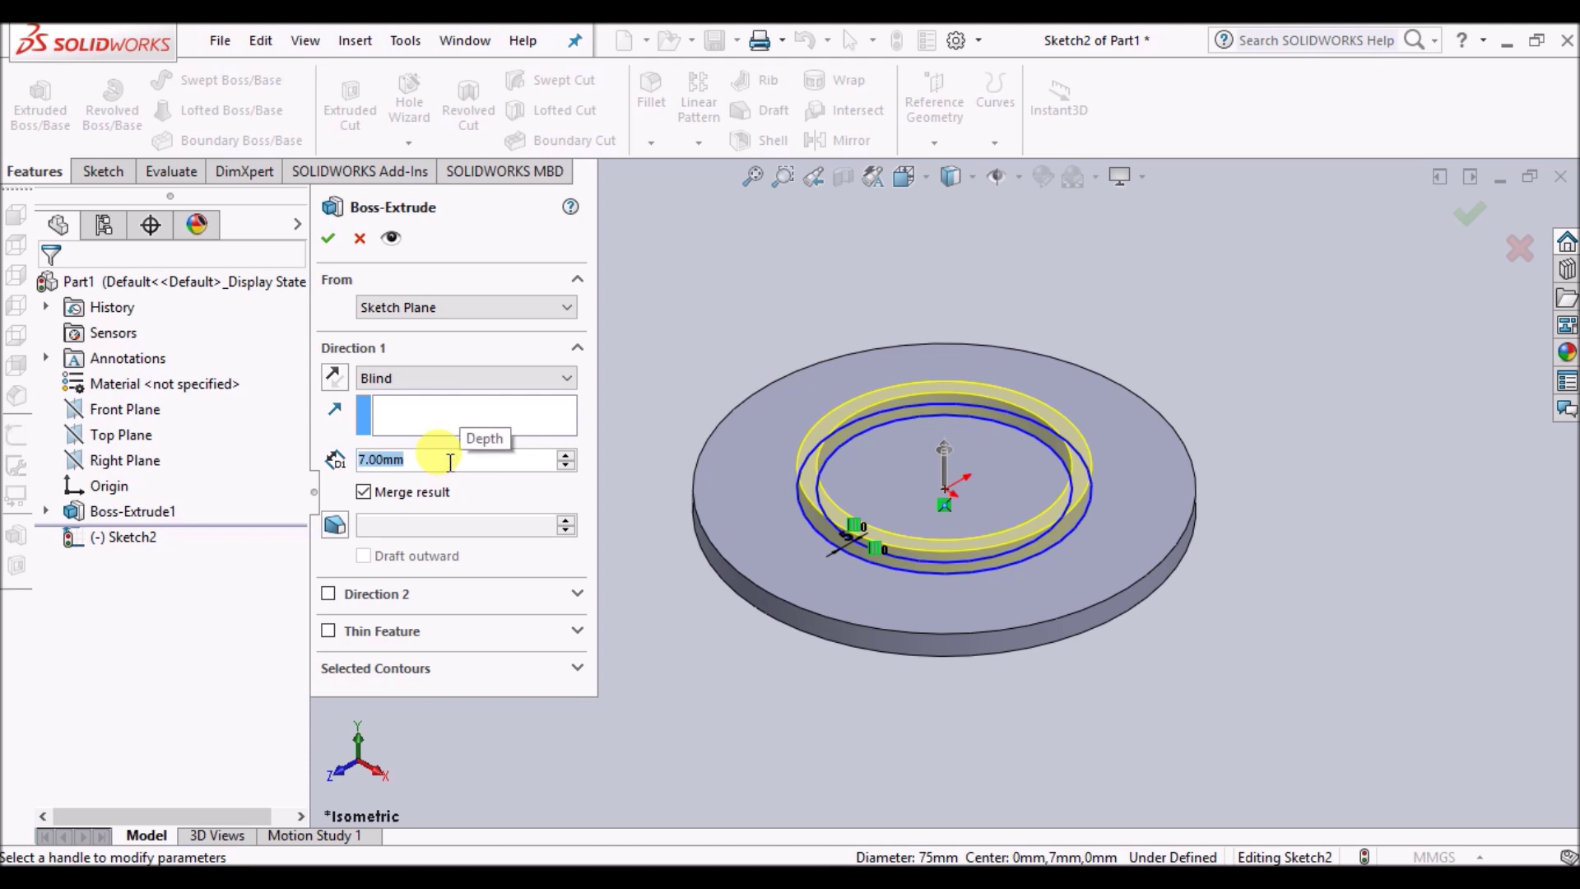
type("15")
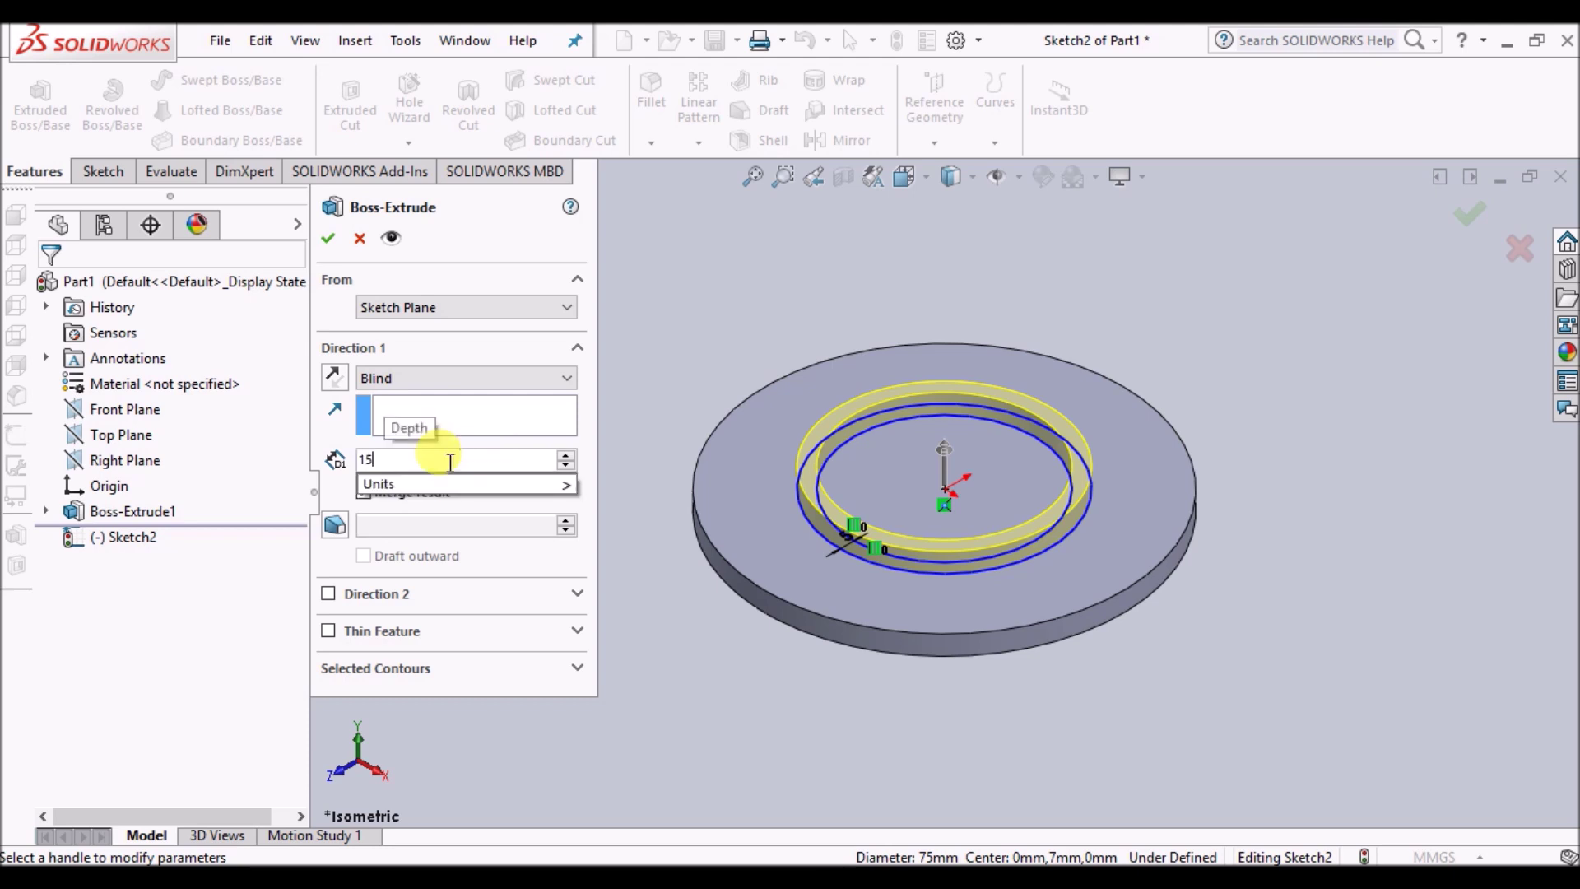
key("Return")
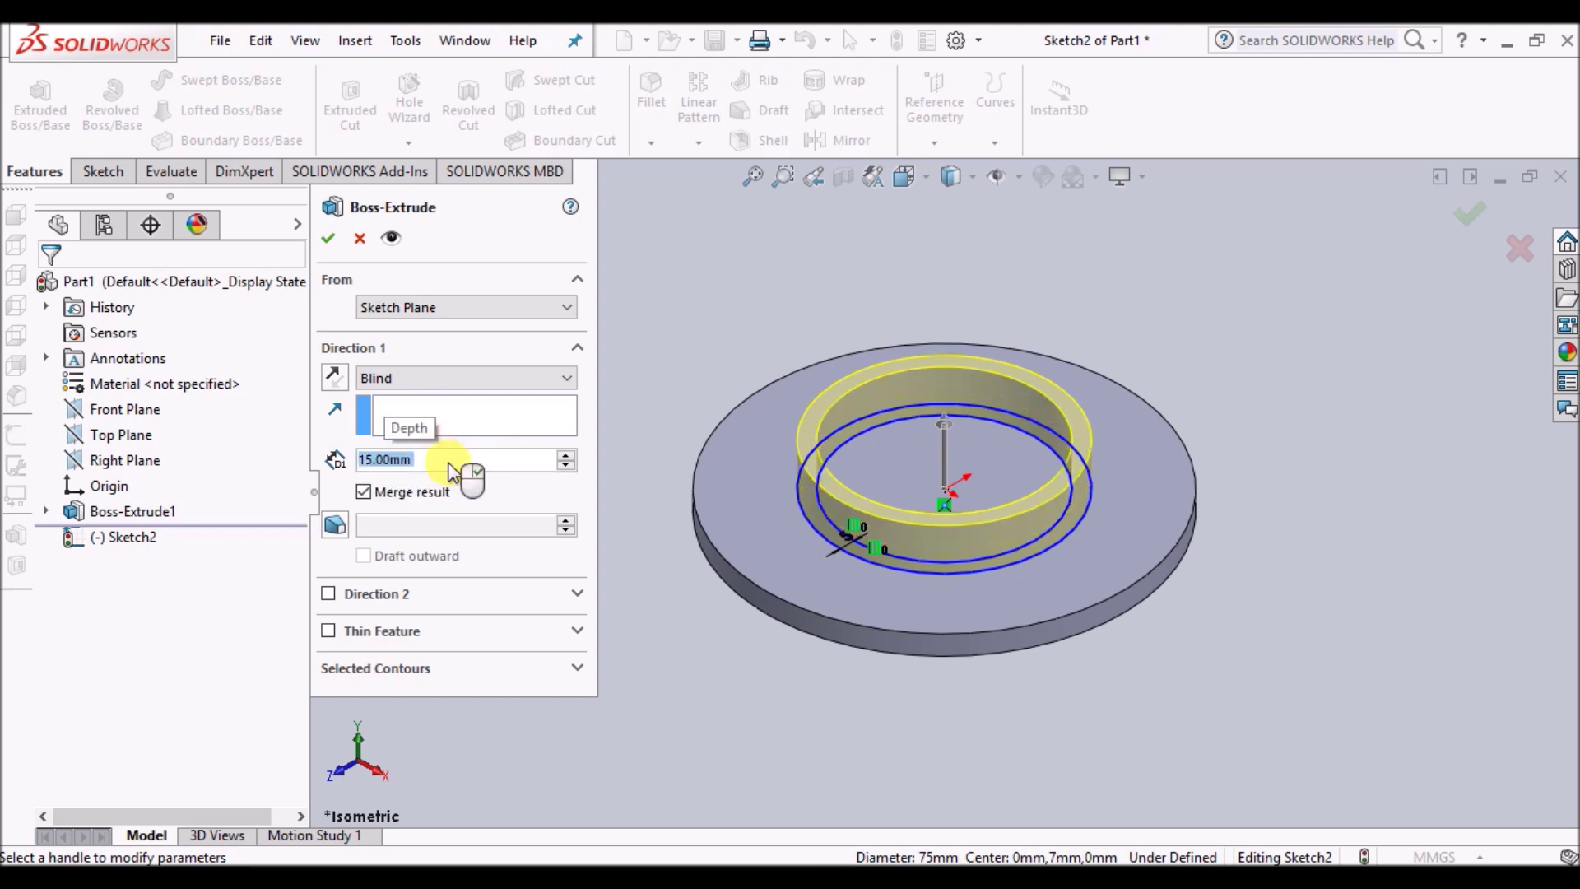
left_click(327, 239)
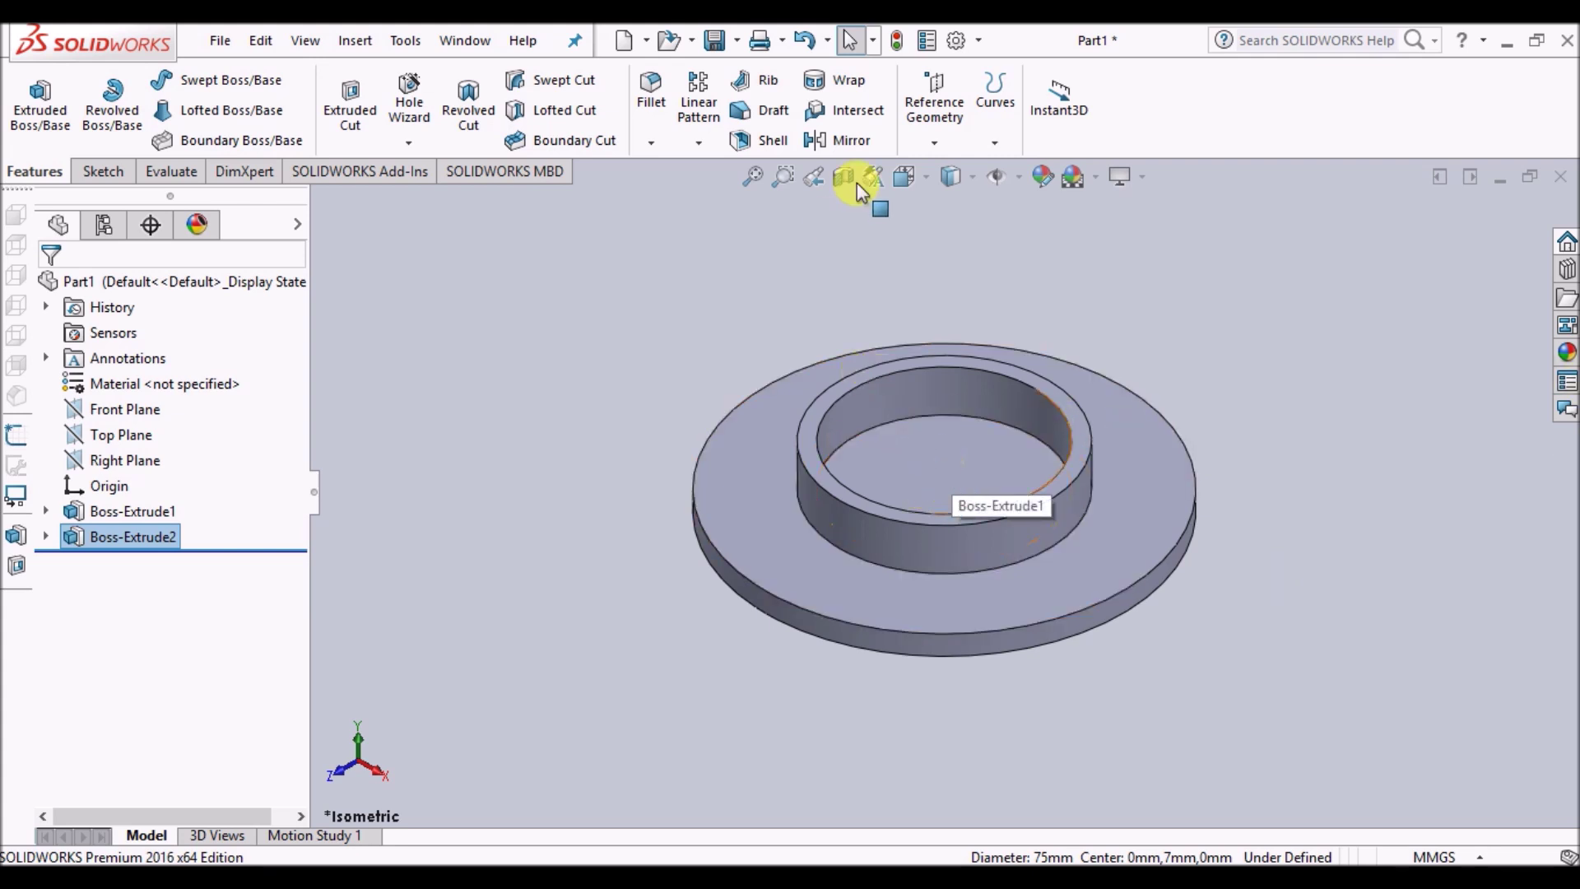
Sketch a circle about 20 mm in radius on the disc's upper face inside the ring, centred on the origin
left_click(910, 178)
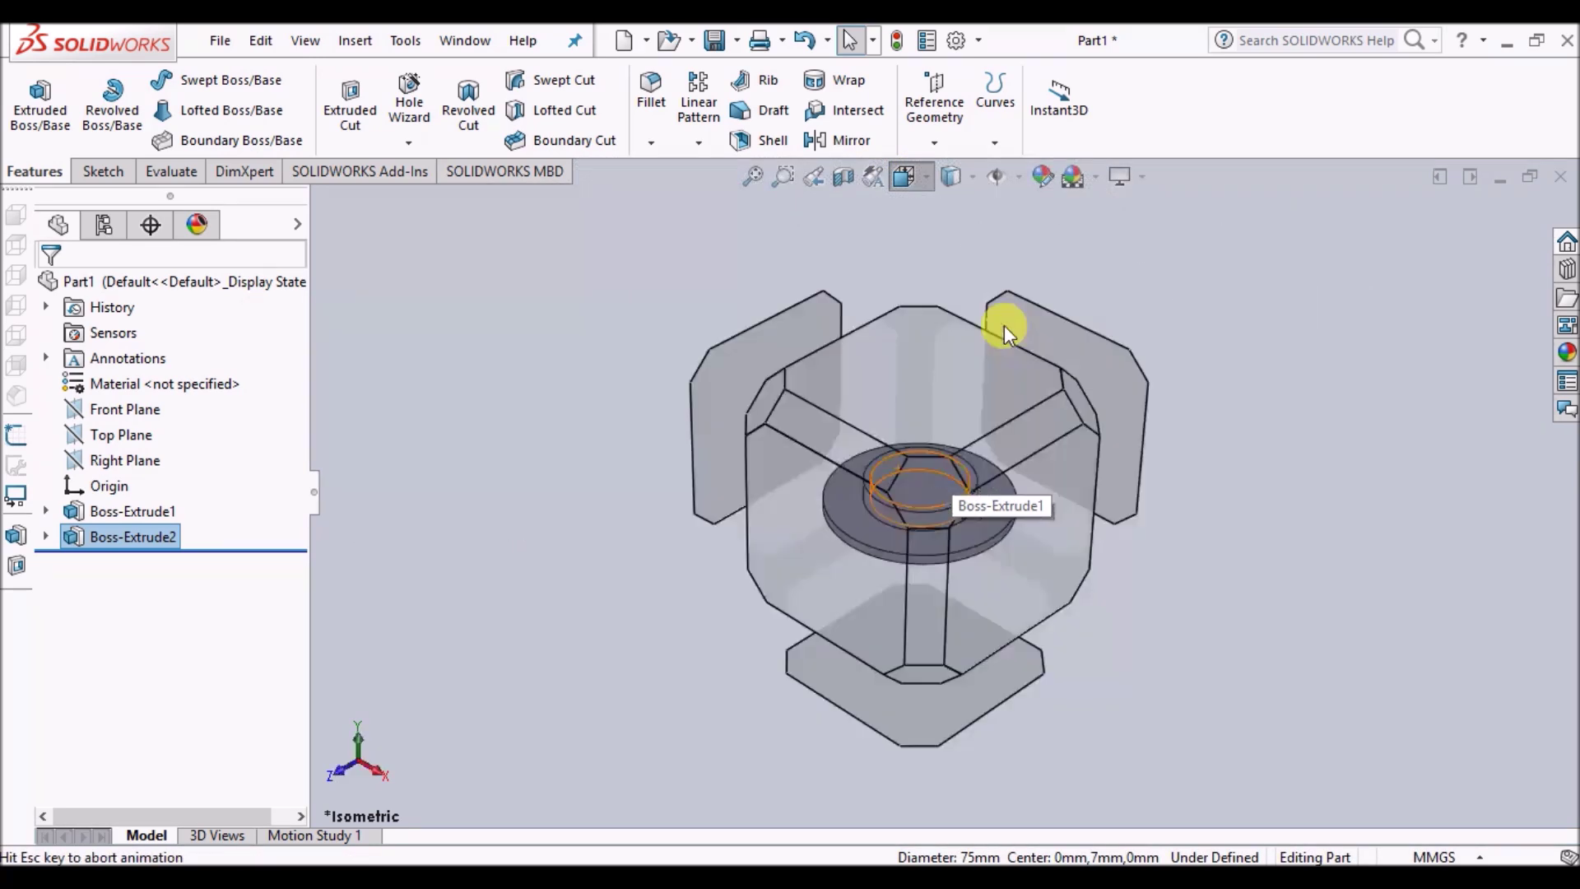
left_click(1027, 308)
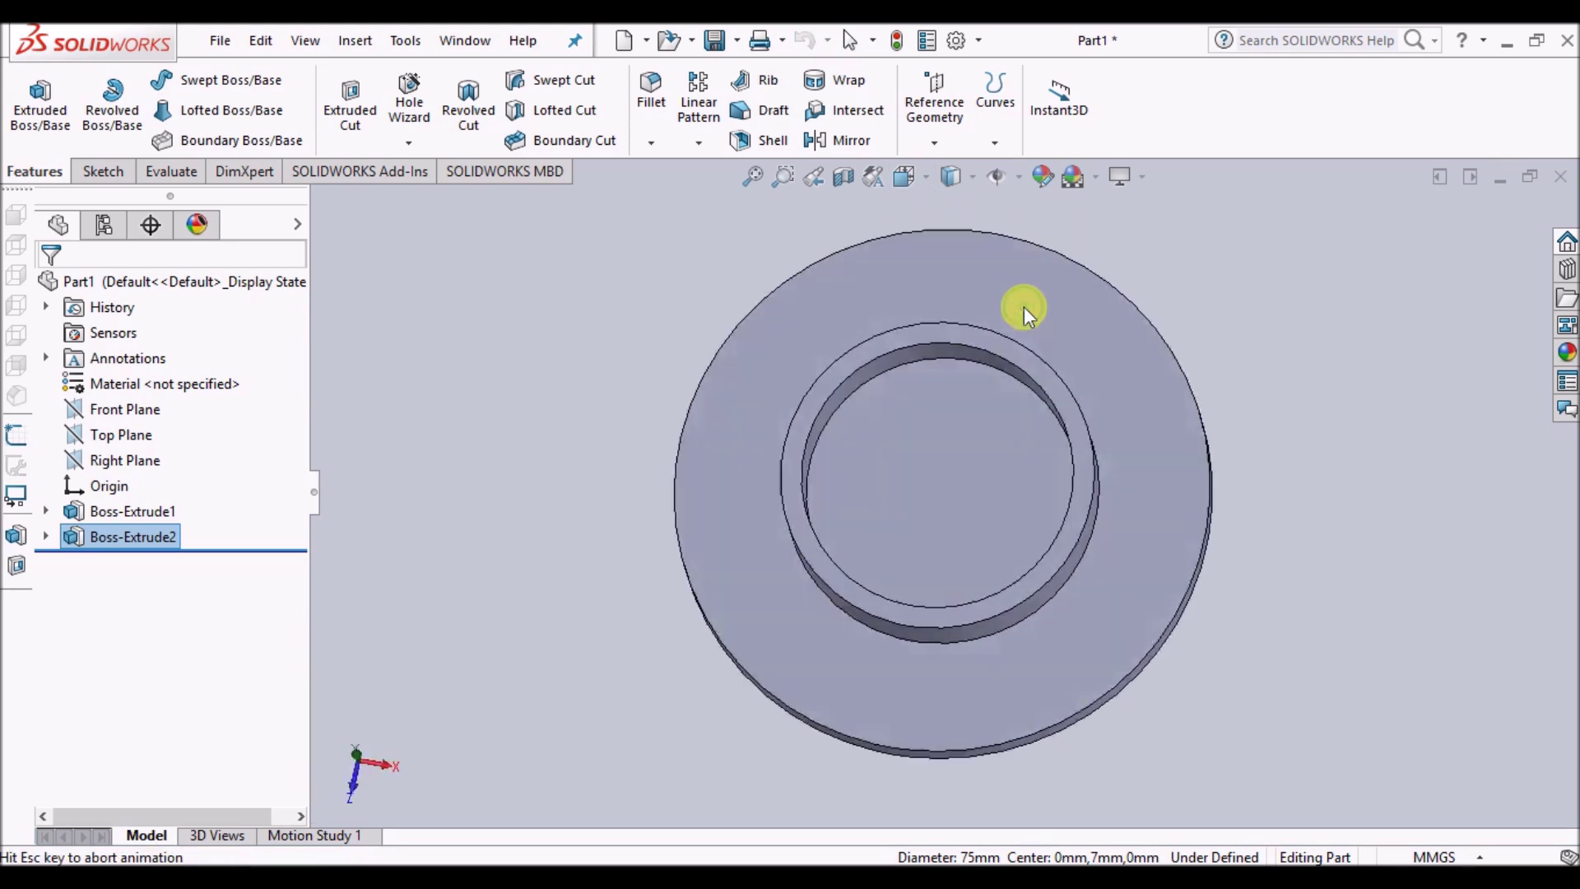
left_click(393, 323)
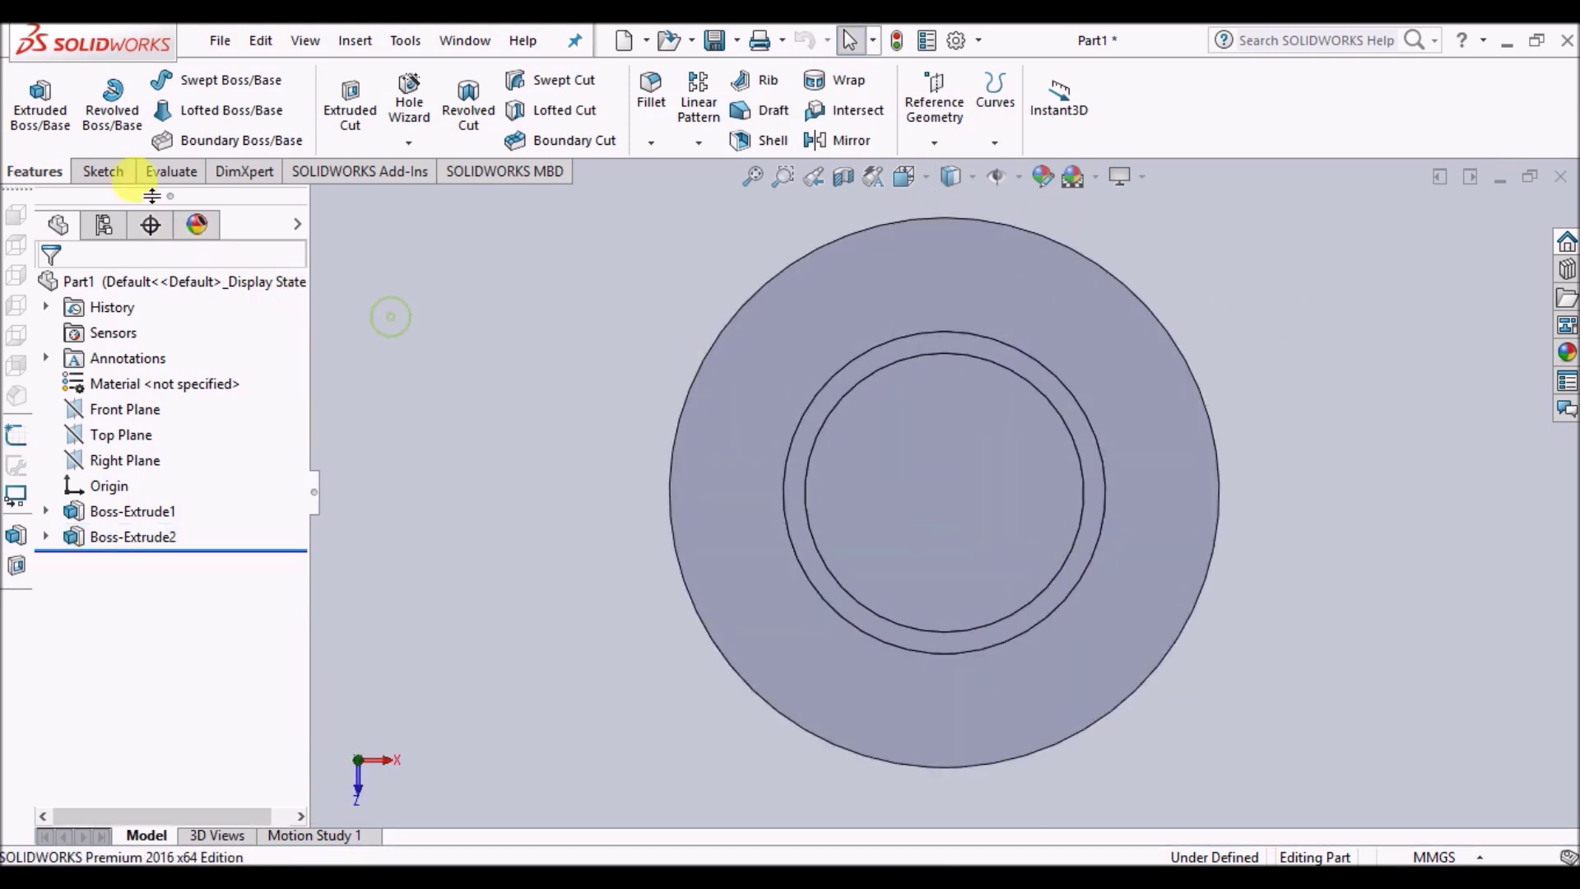
left_click(103, 171)
left_click(186, 81)
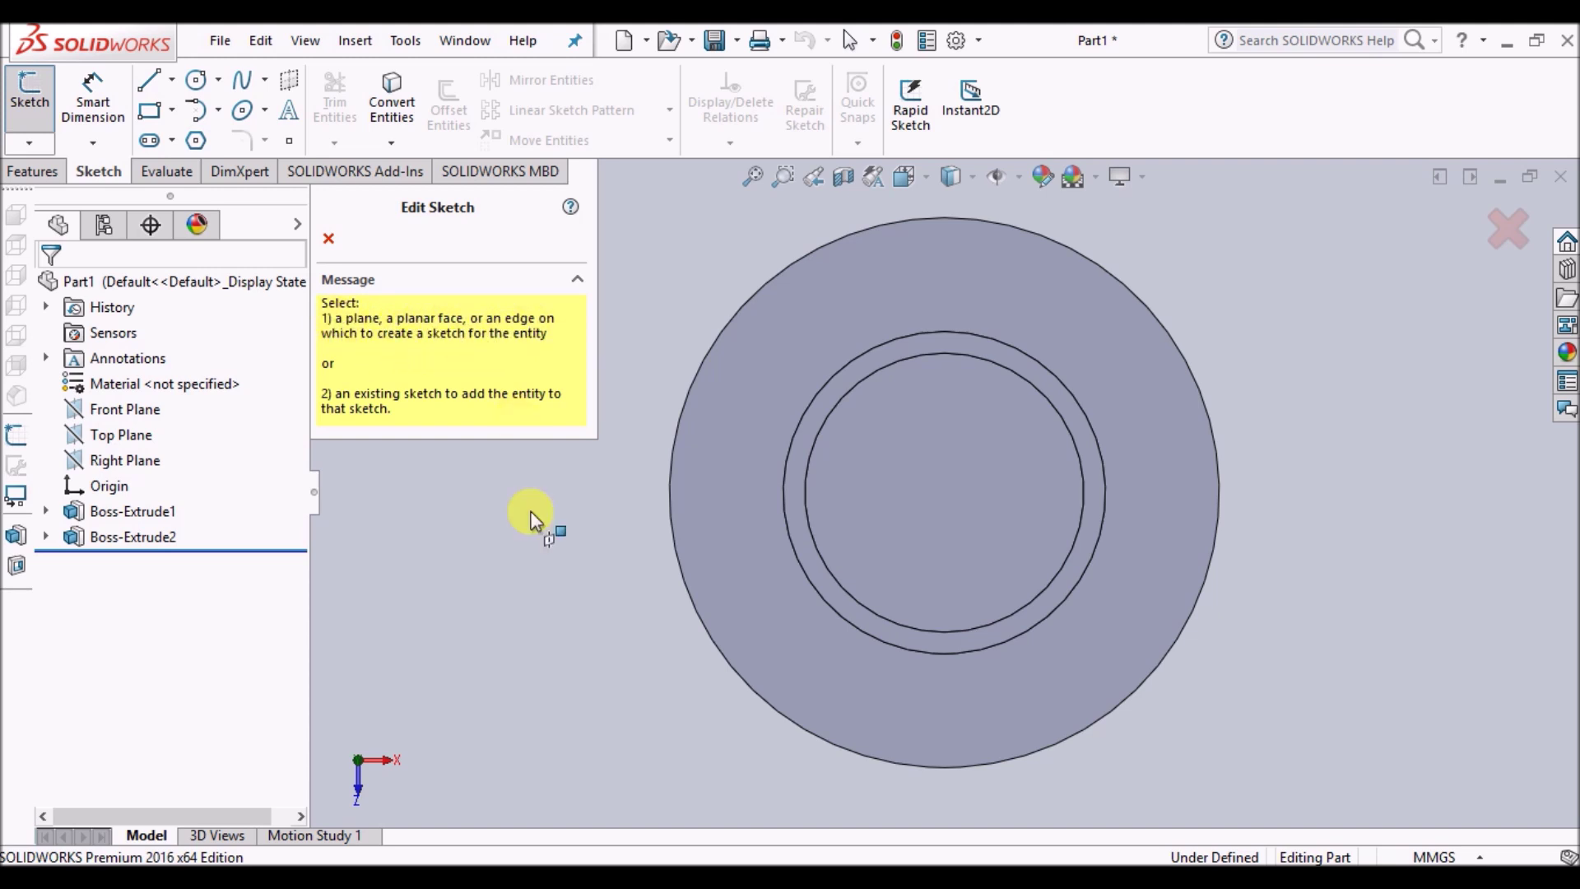
left_click(932, 469)
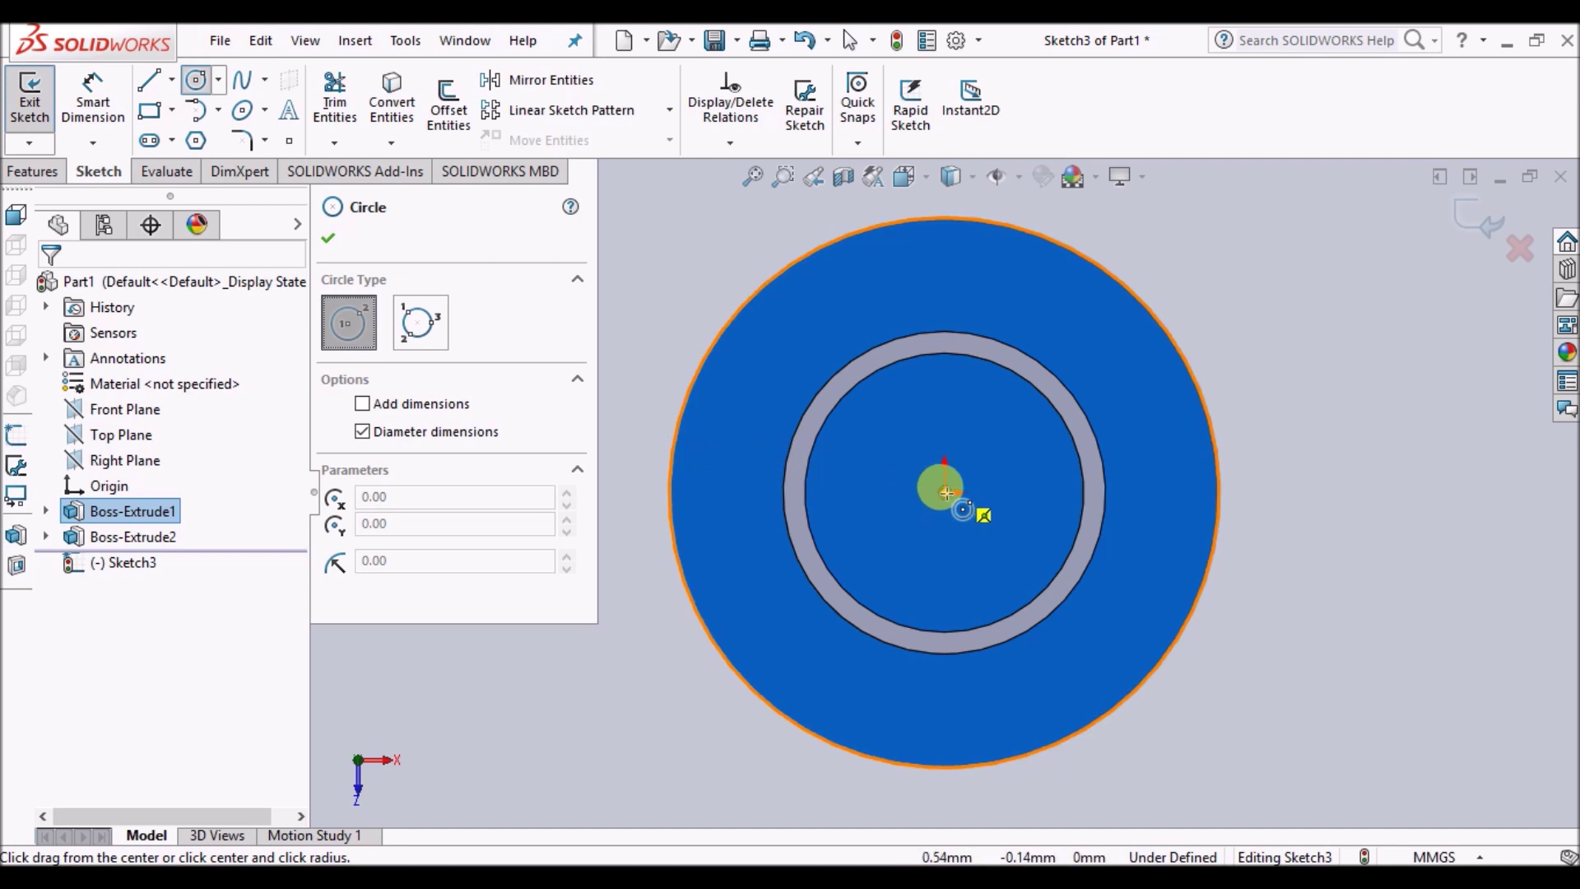
left_click(944, 491)
left_click_drag(947, 492, 1006, 544)
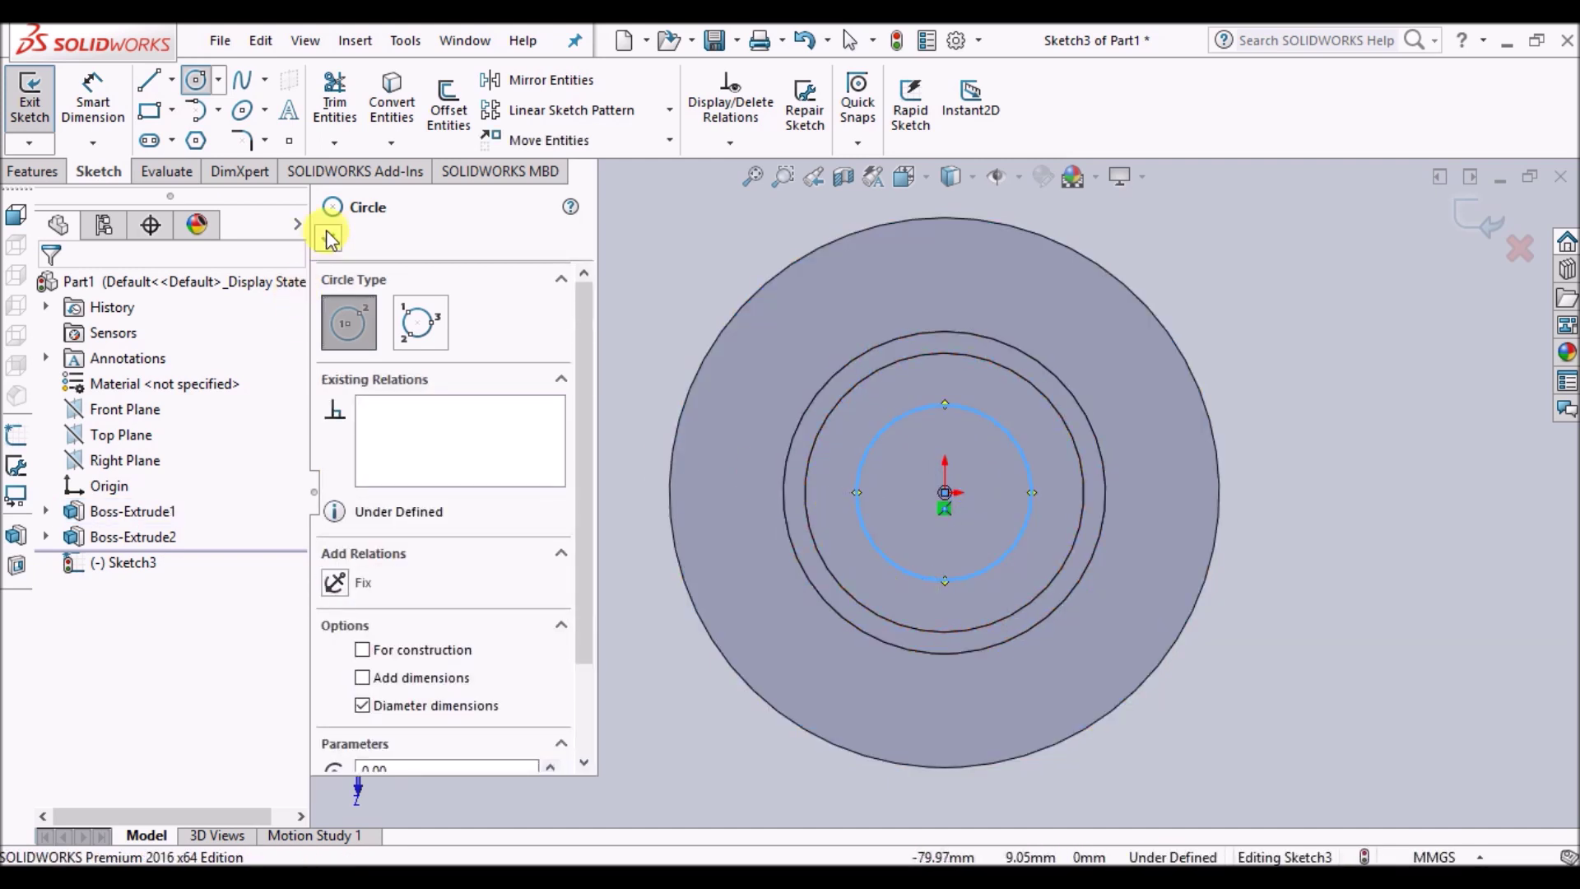
Set the radius of the circle inside the ring to 12.5 mm and finish it
scroll(531, 642, "down", 3)
left_click(455, 716)
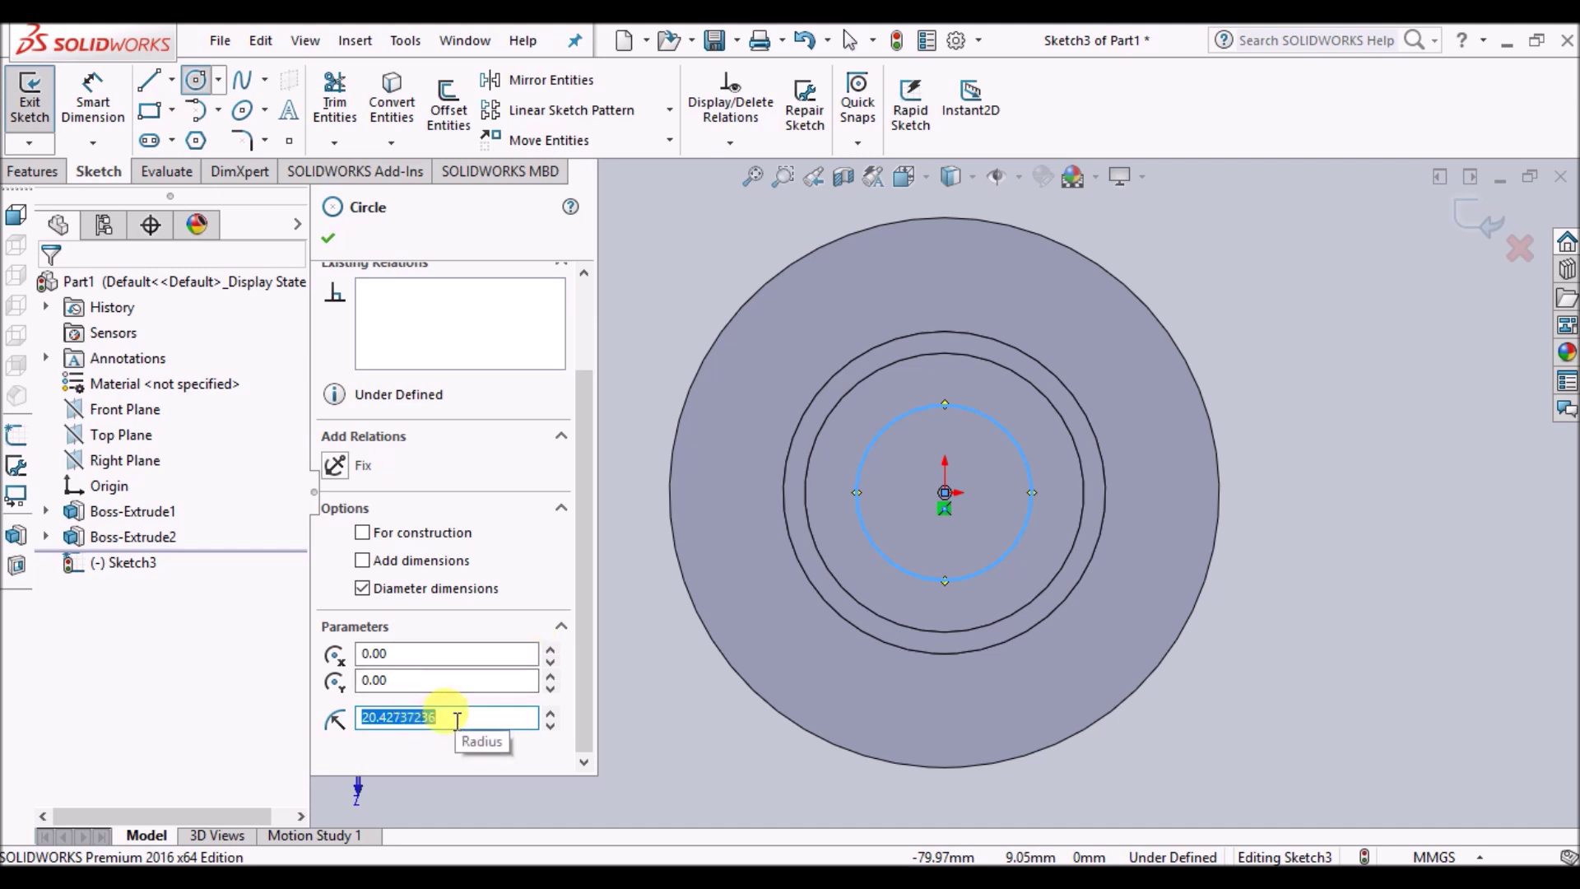
type("12.5")
key("Return")
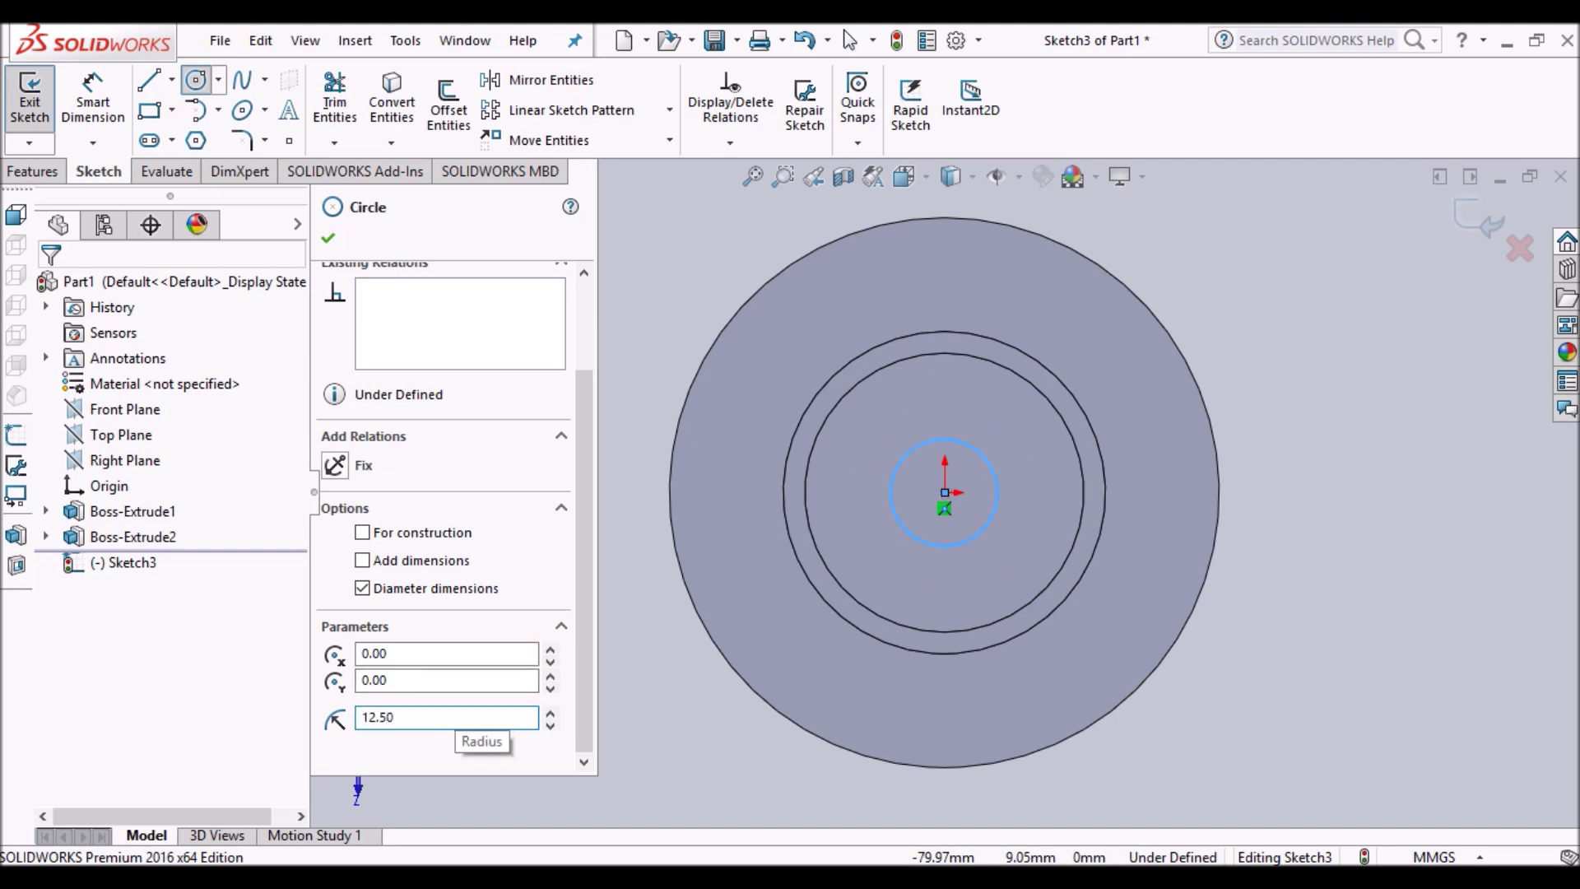
left_click(330, 239)
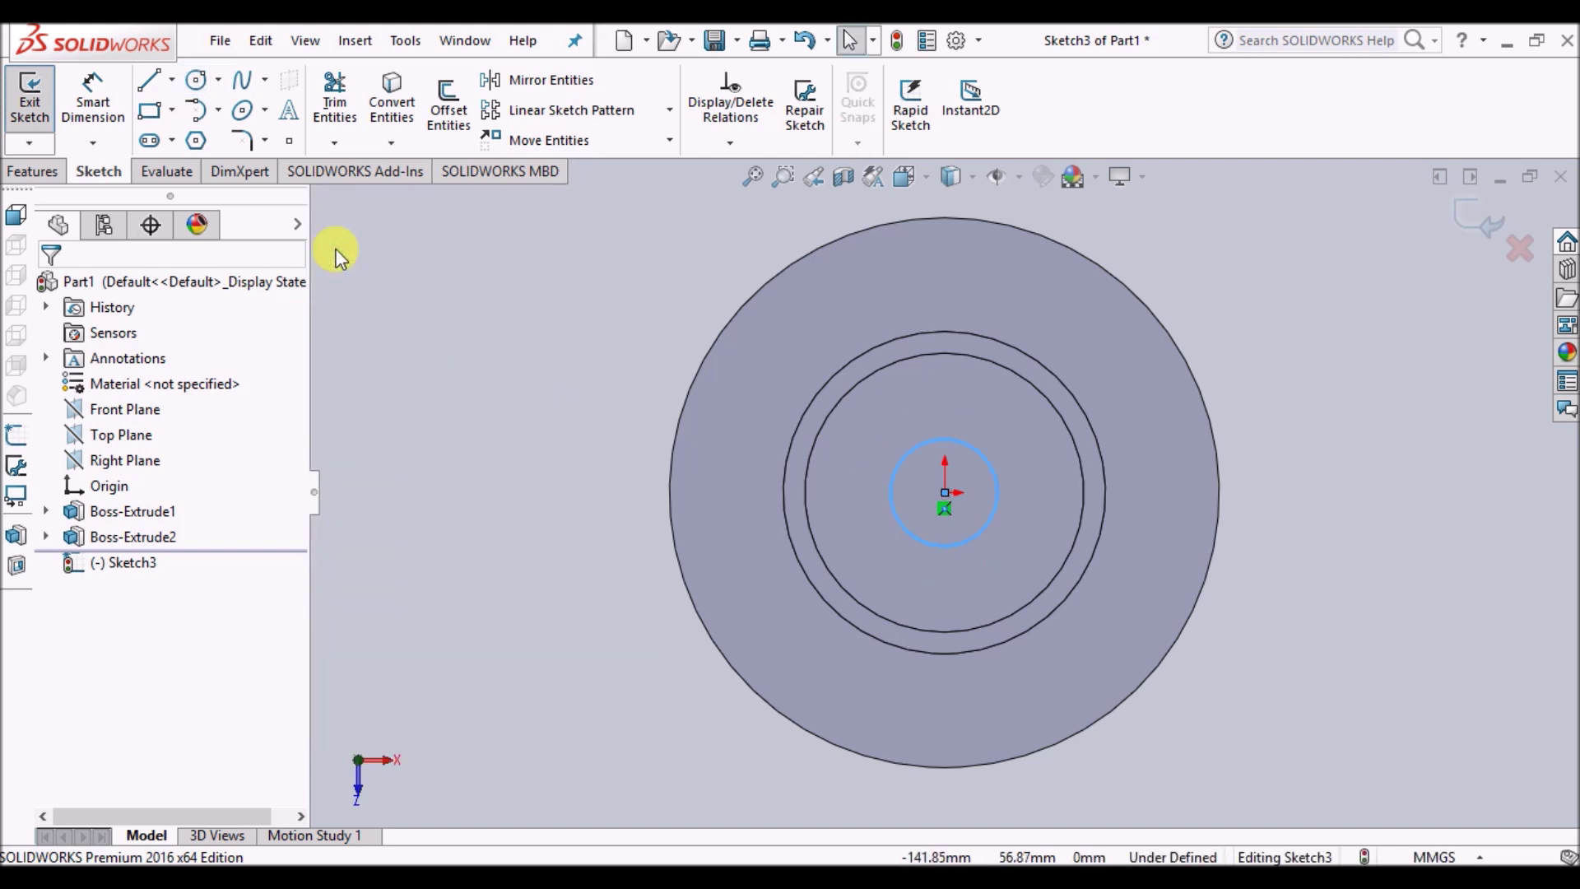
Cut the 12.5 mm radius circle through the disc with the Through All end condition and check it in isometric view
left_click(43, 180)
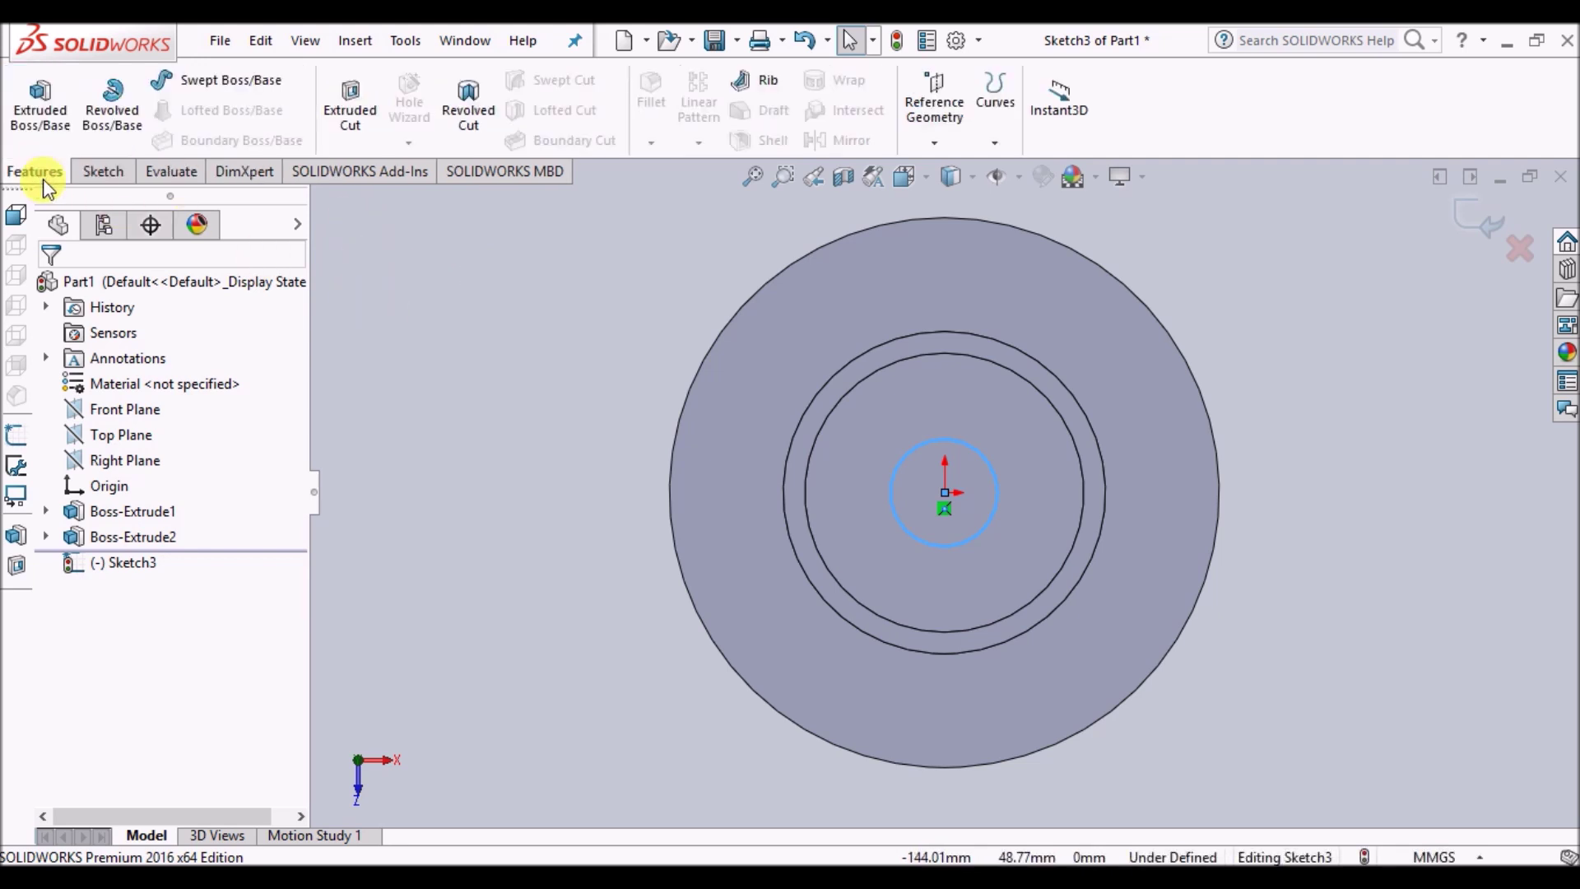
left_click(328, 111)
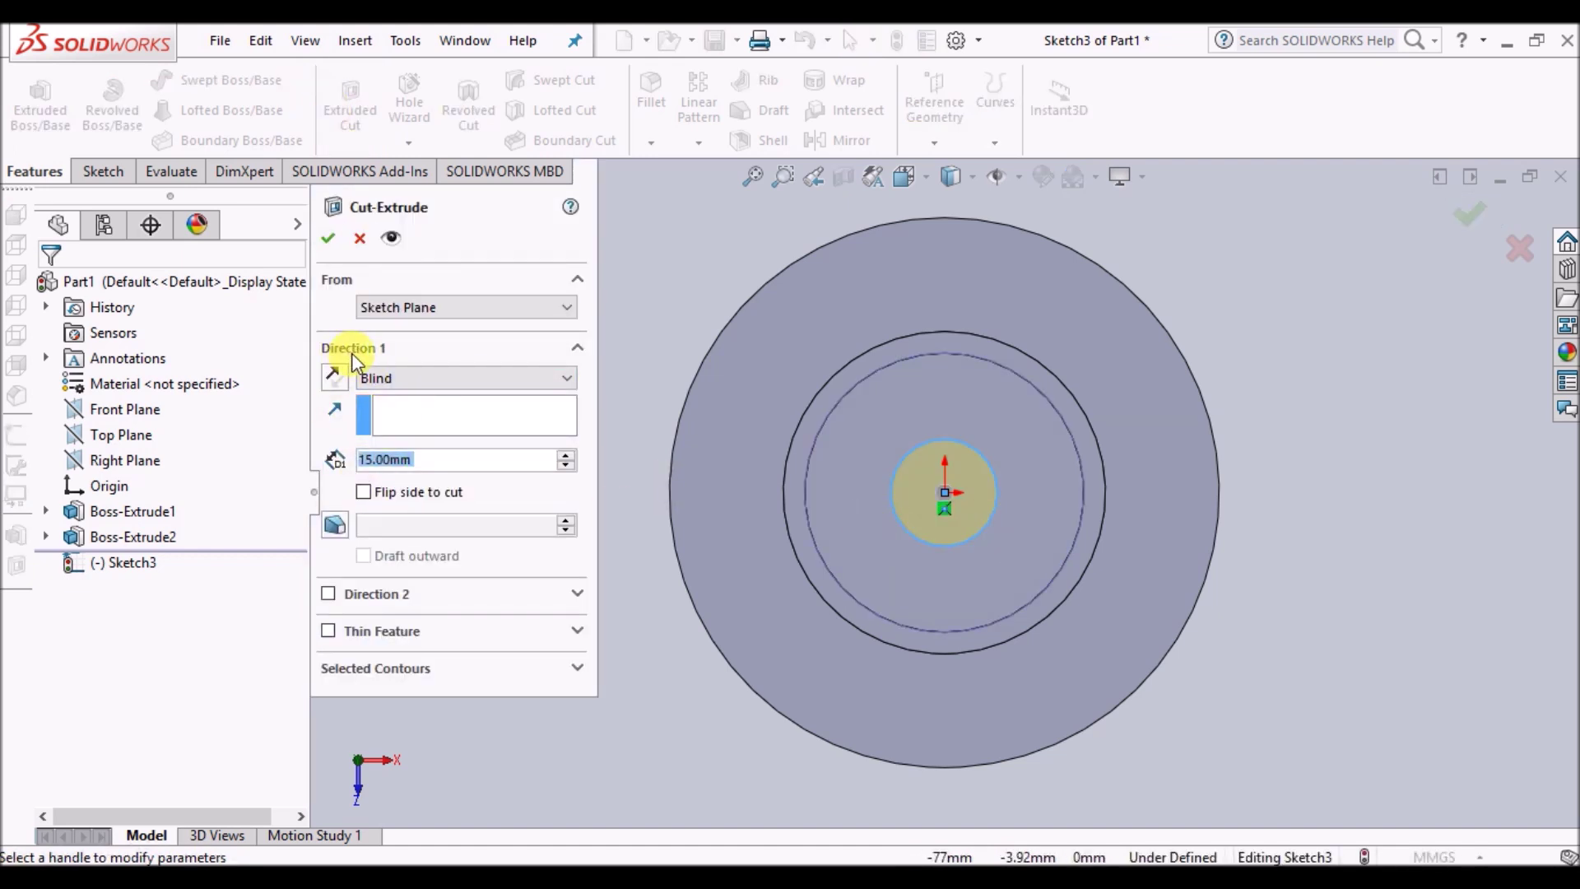
left_click(395, 380)
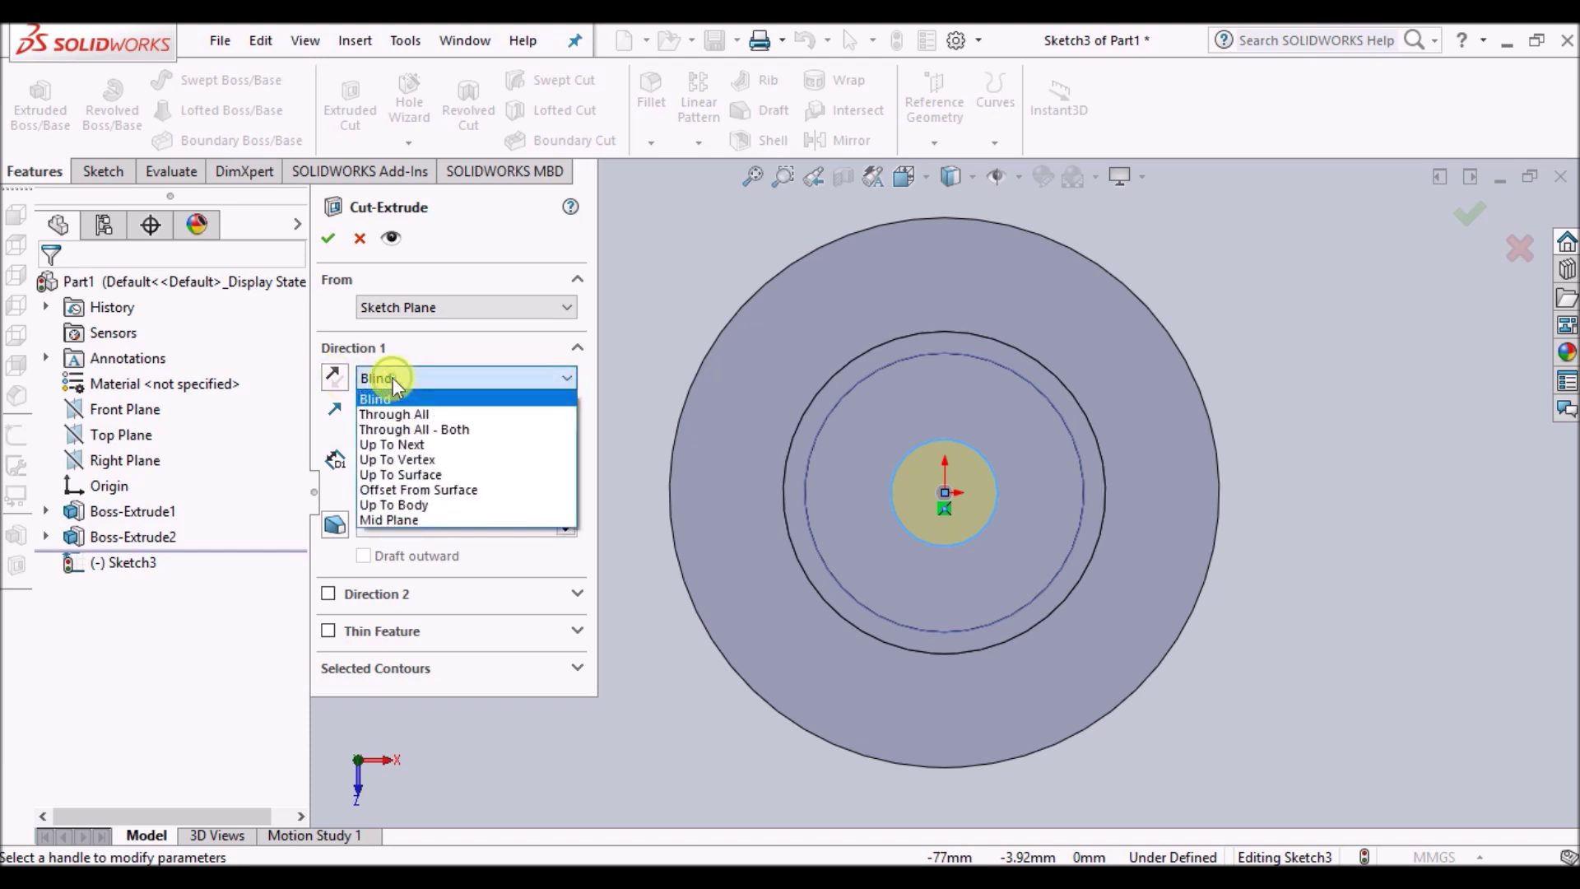
left_click(395, 406)
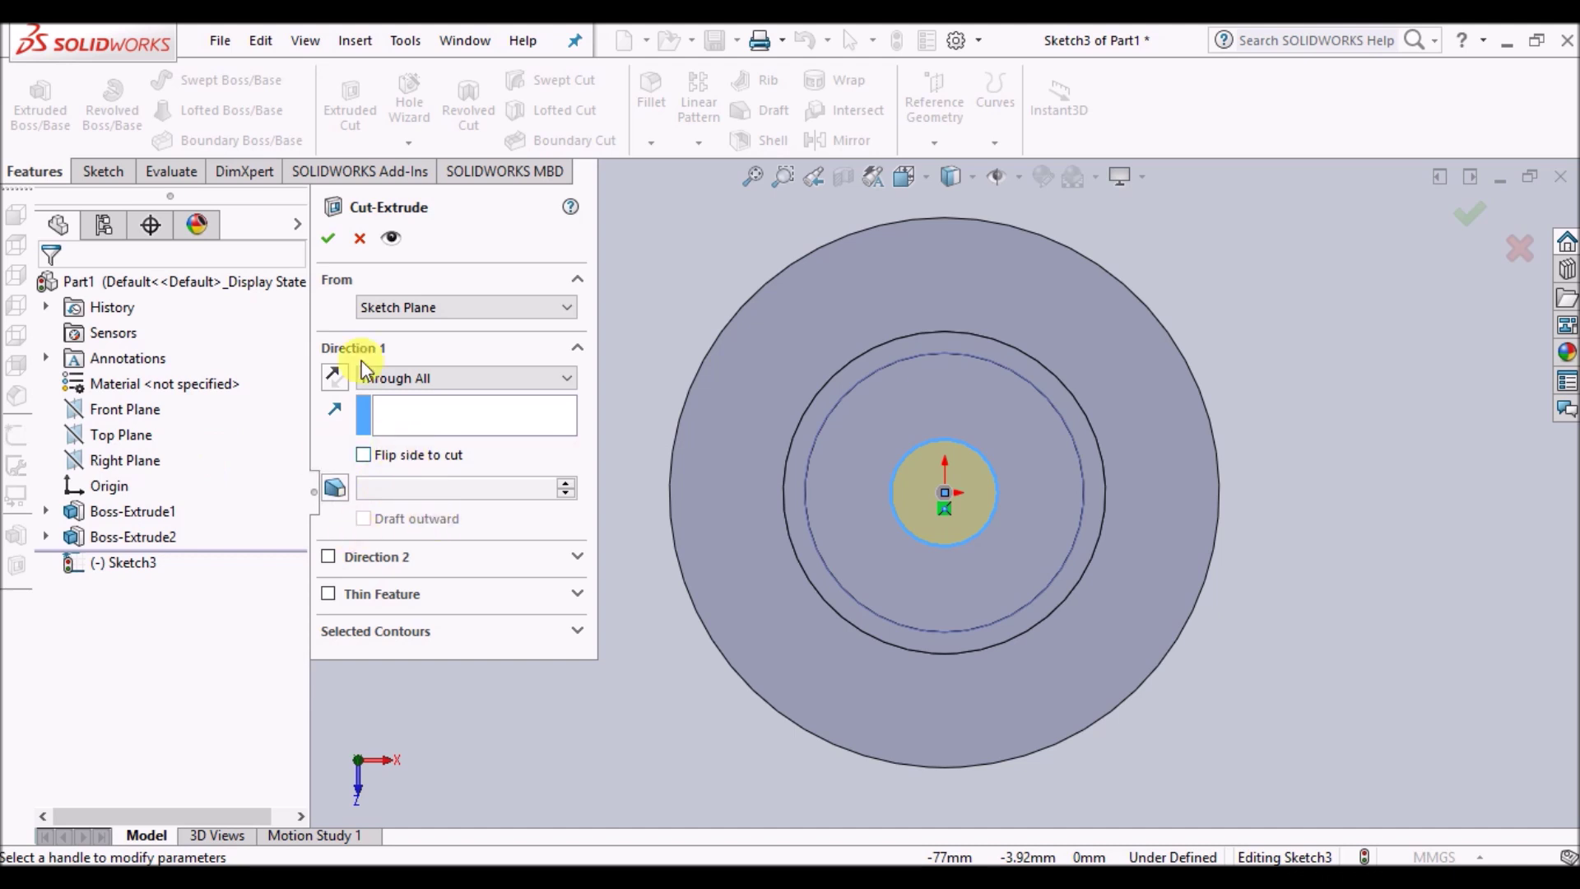
left_click(326, 241)
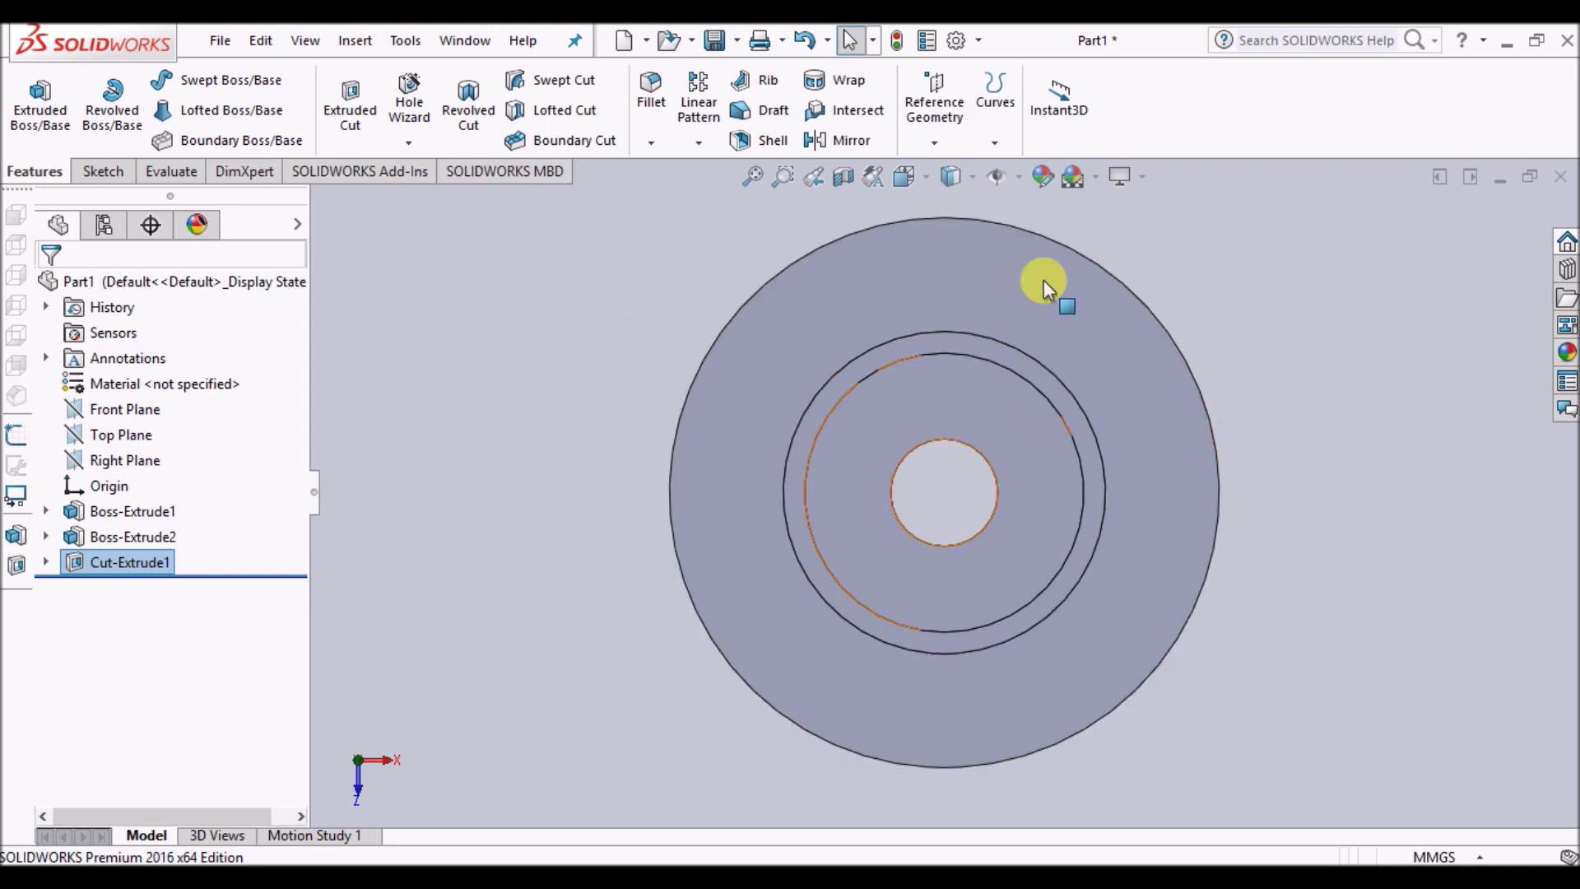
left_click(920, 179)
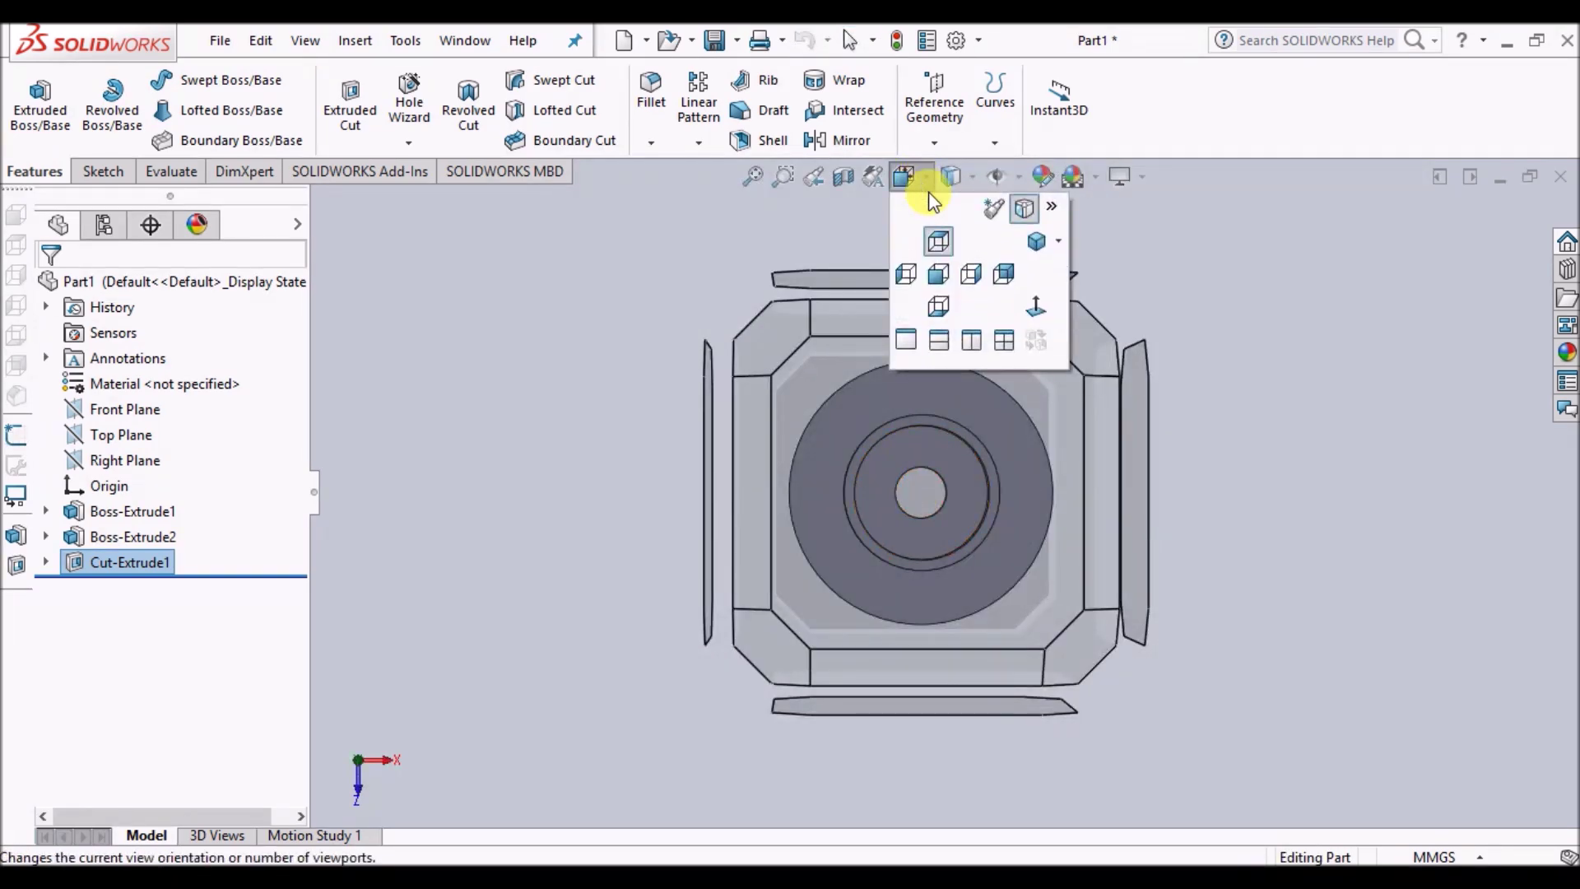
left_click(1036, 240)
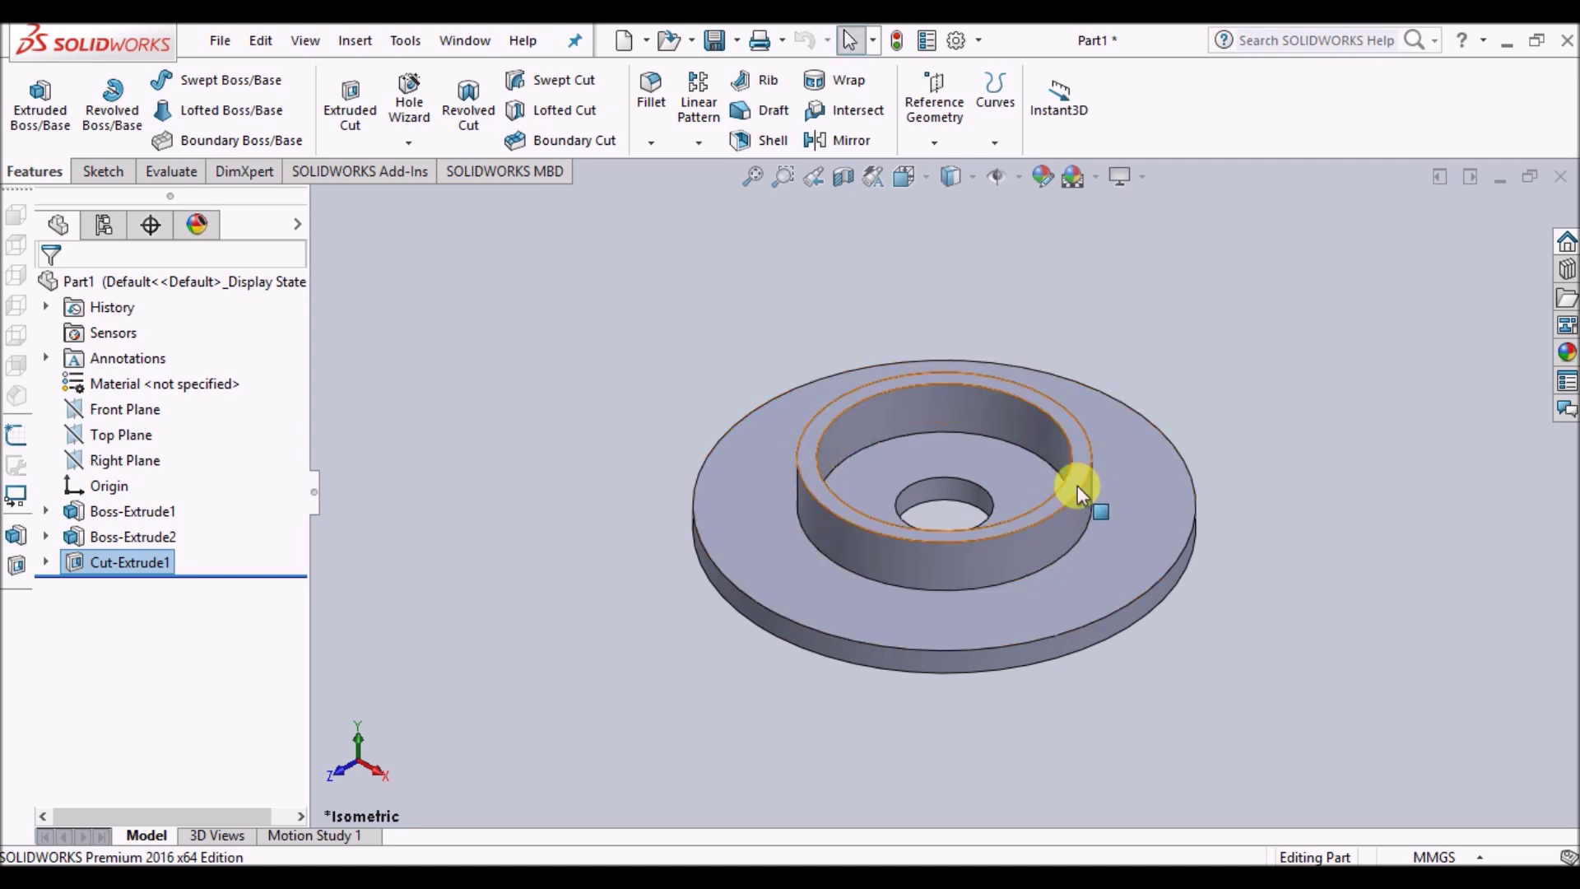
Start a sketch on the floor face inside the ring and draw a vertical centerline about 45 mm long upward from the origin
left_click(928, 178)
left_click(1393, 363)
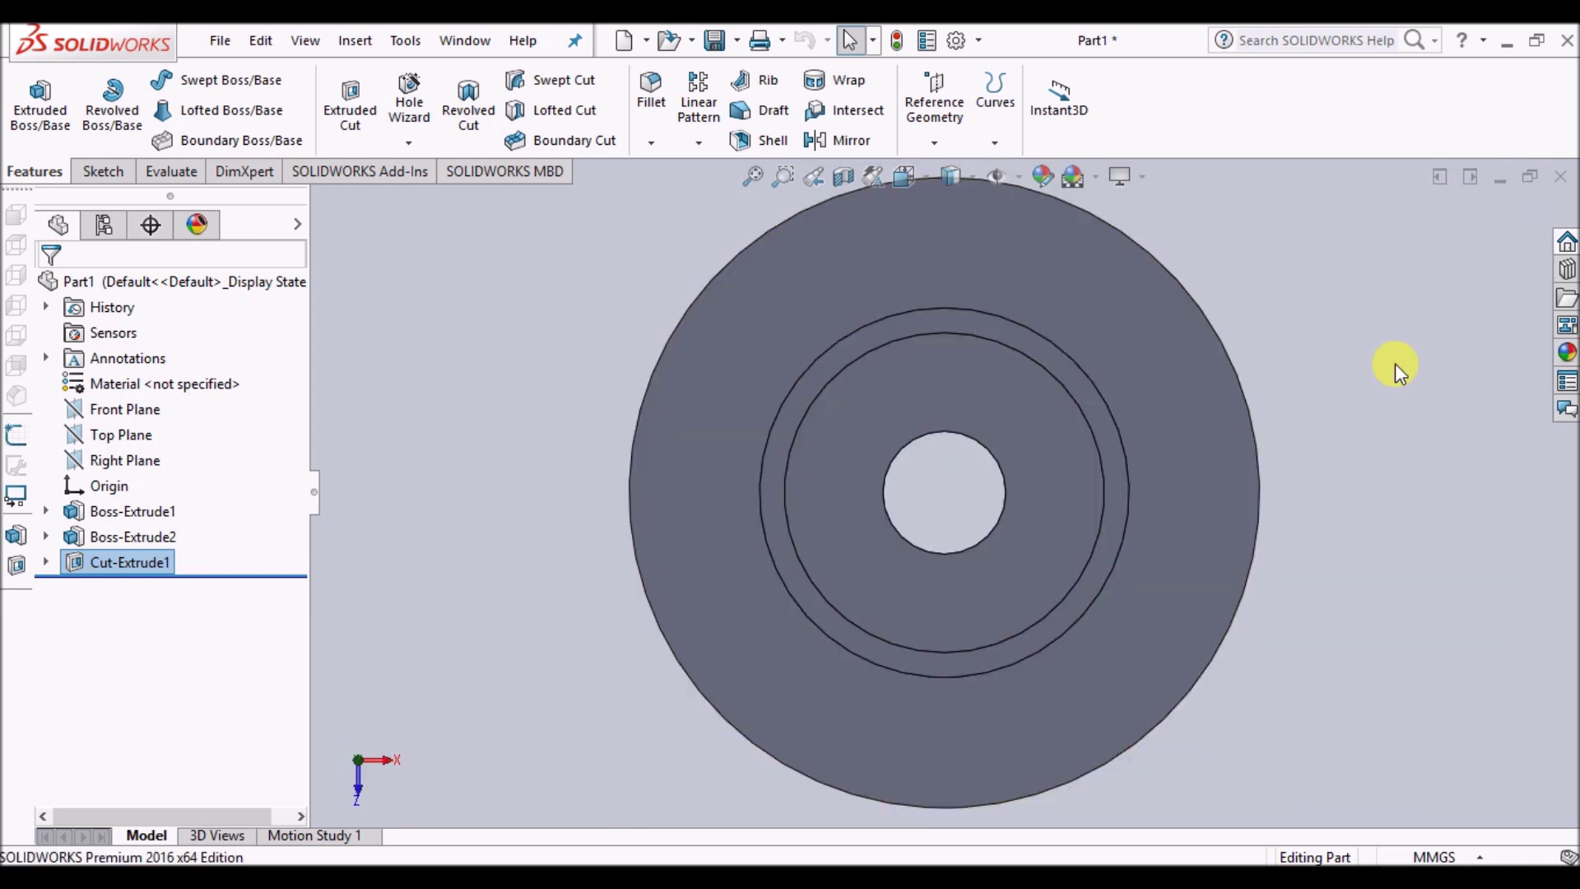
left_click(123, 173)
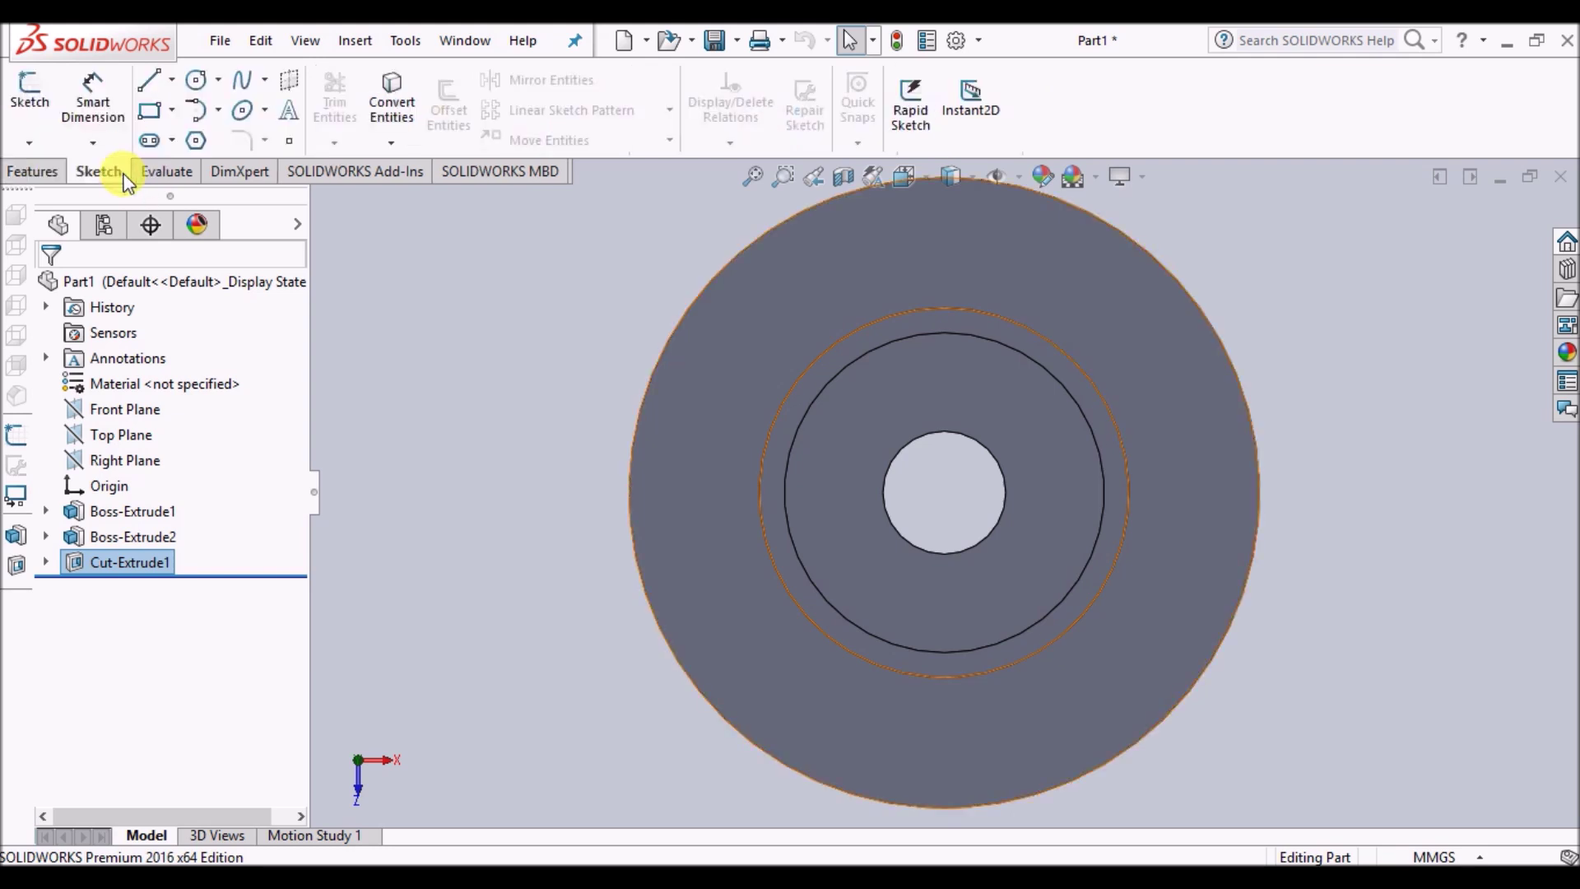
left_click(173, 83)
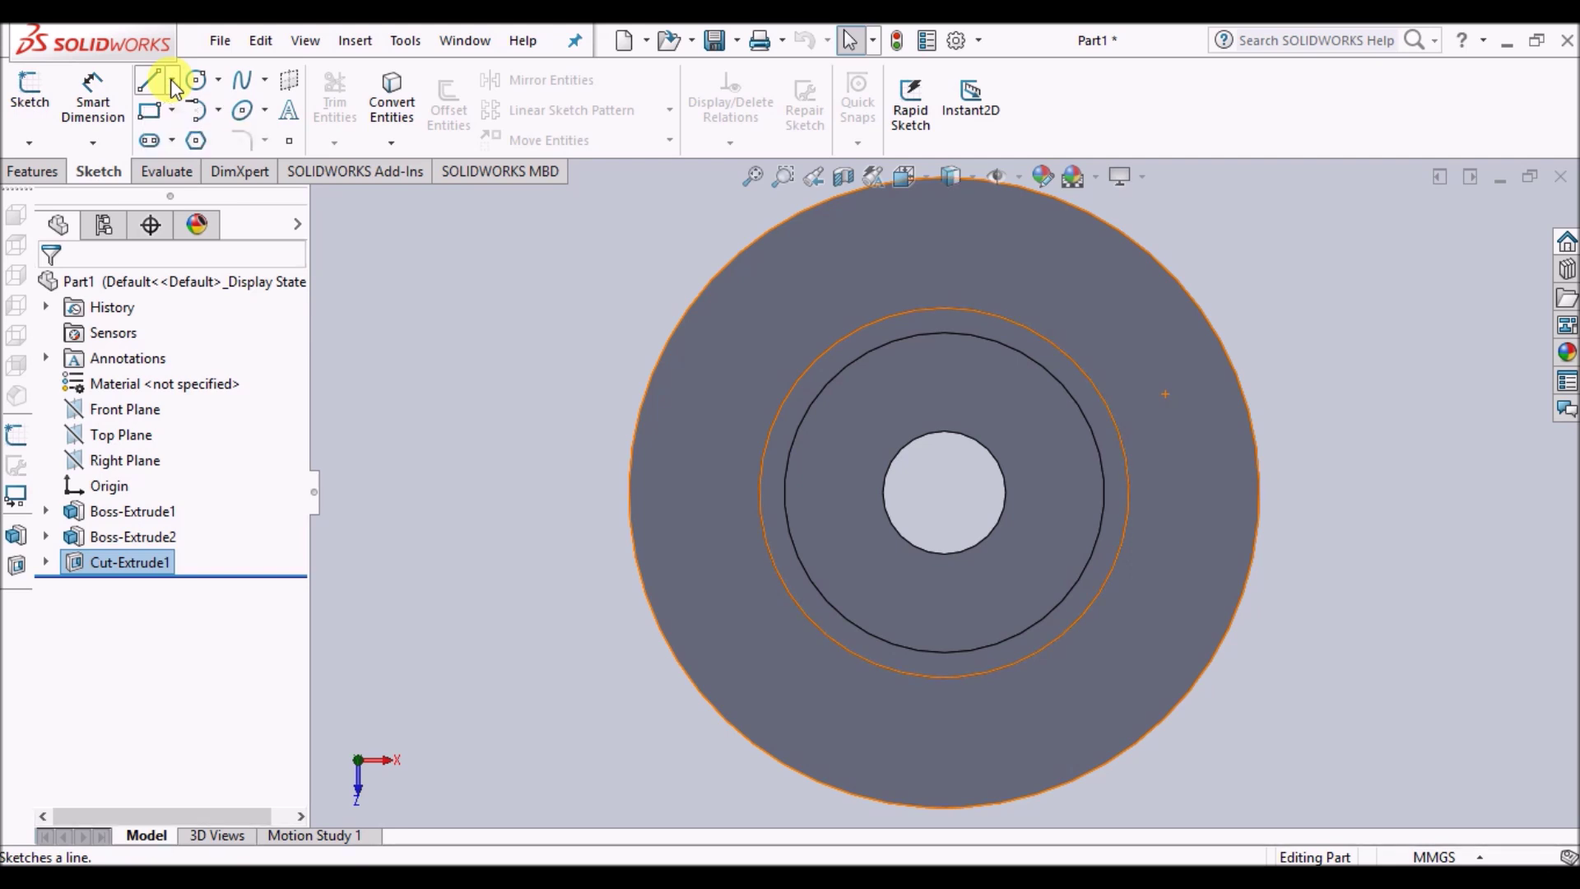
left_click(174, 85)
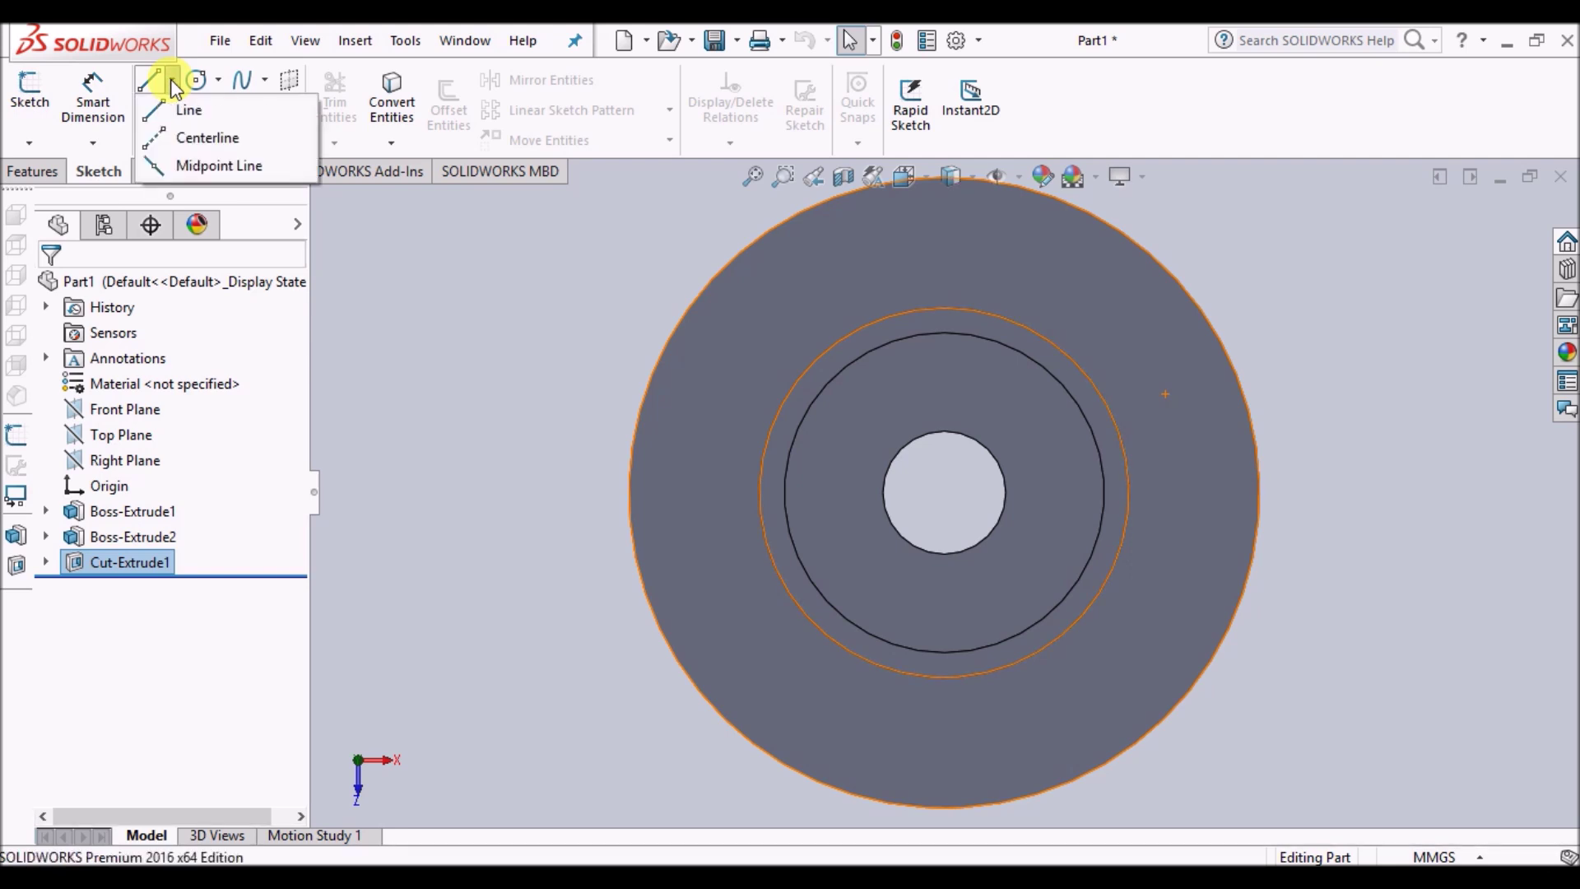
left_click(185, 137)
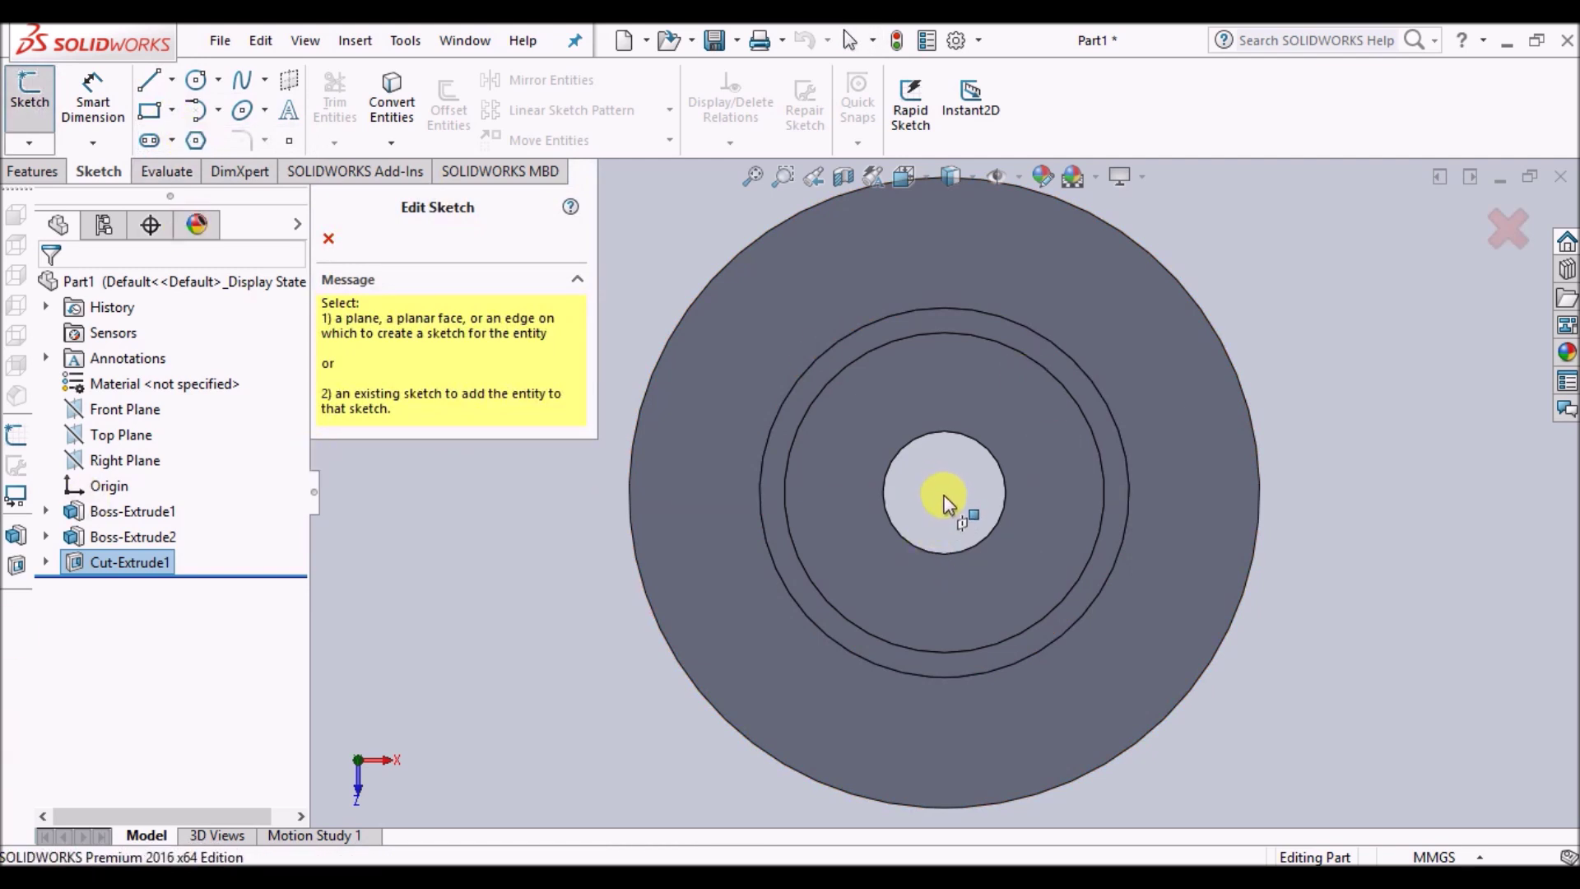
left_click(934, 383)
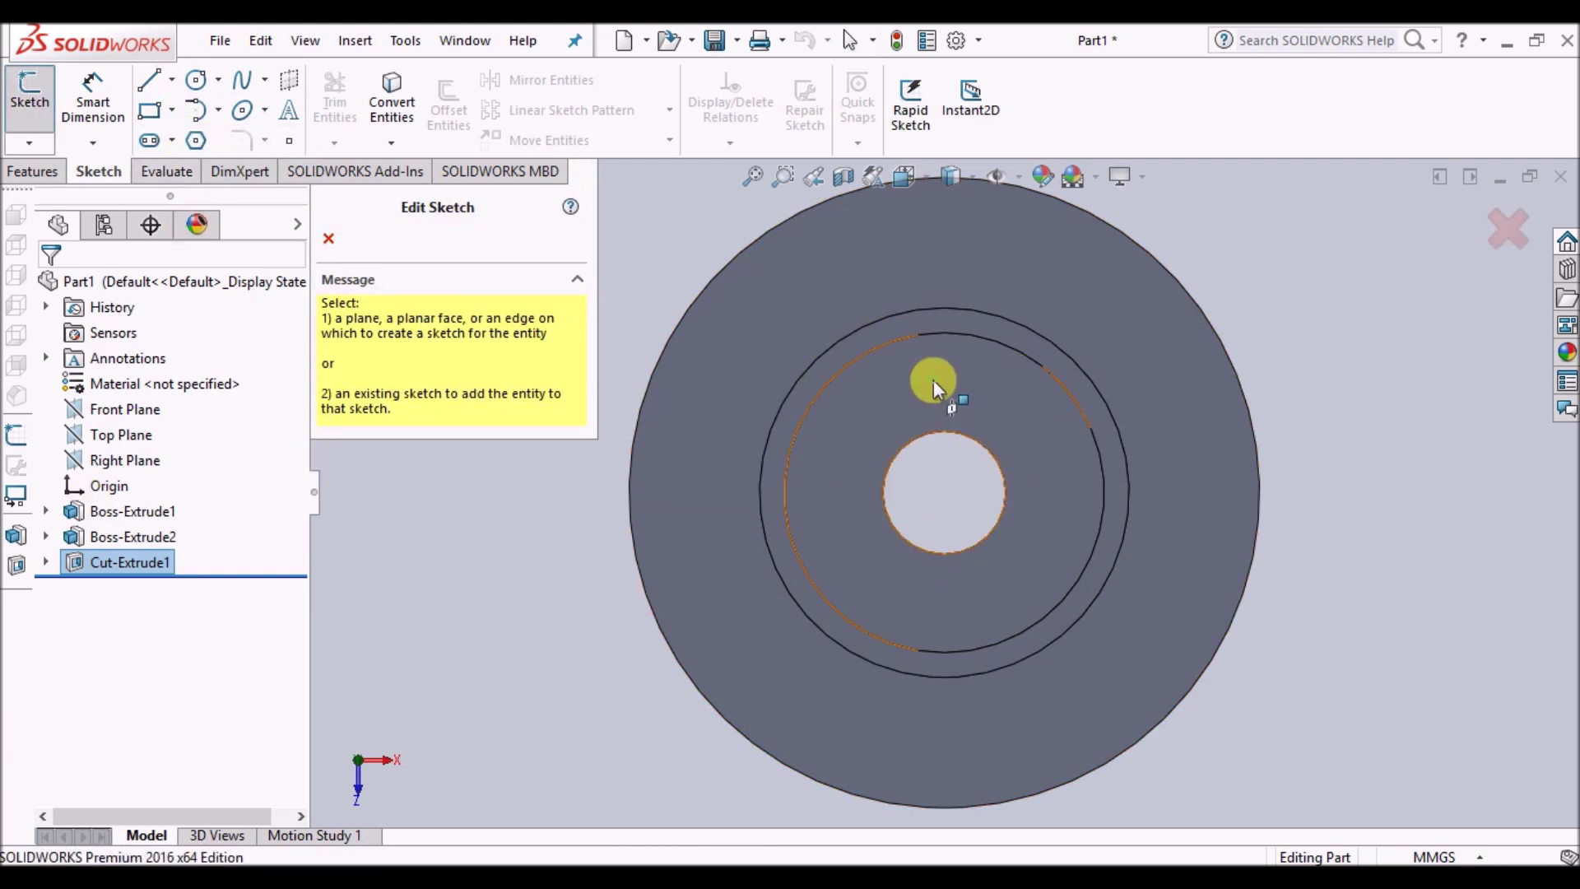
left_click(946, 492)
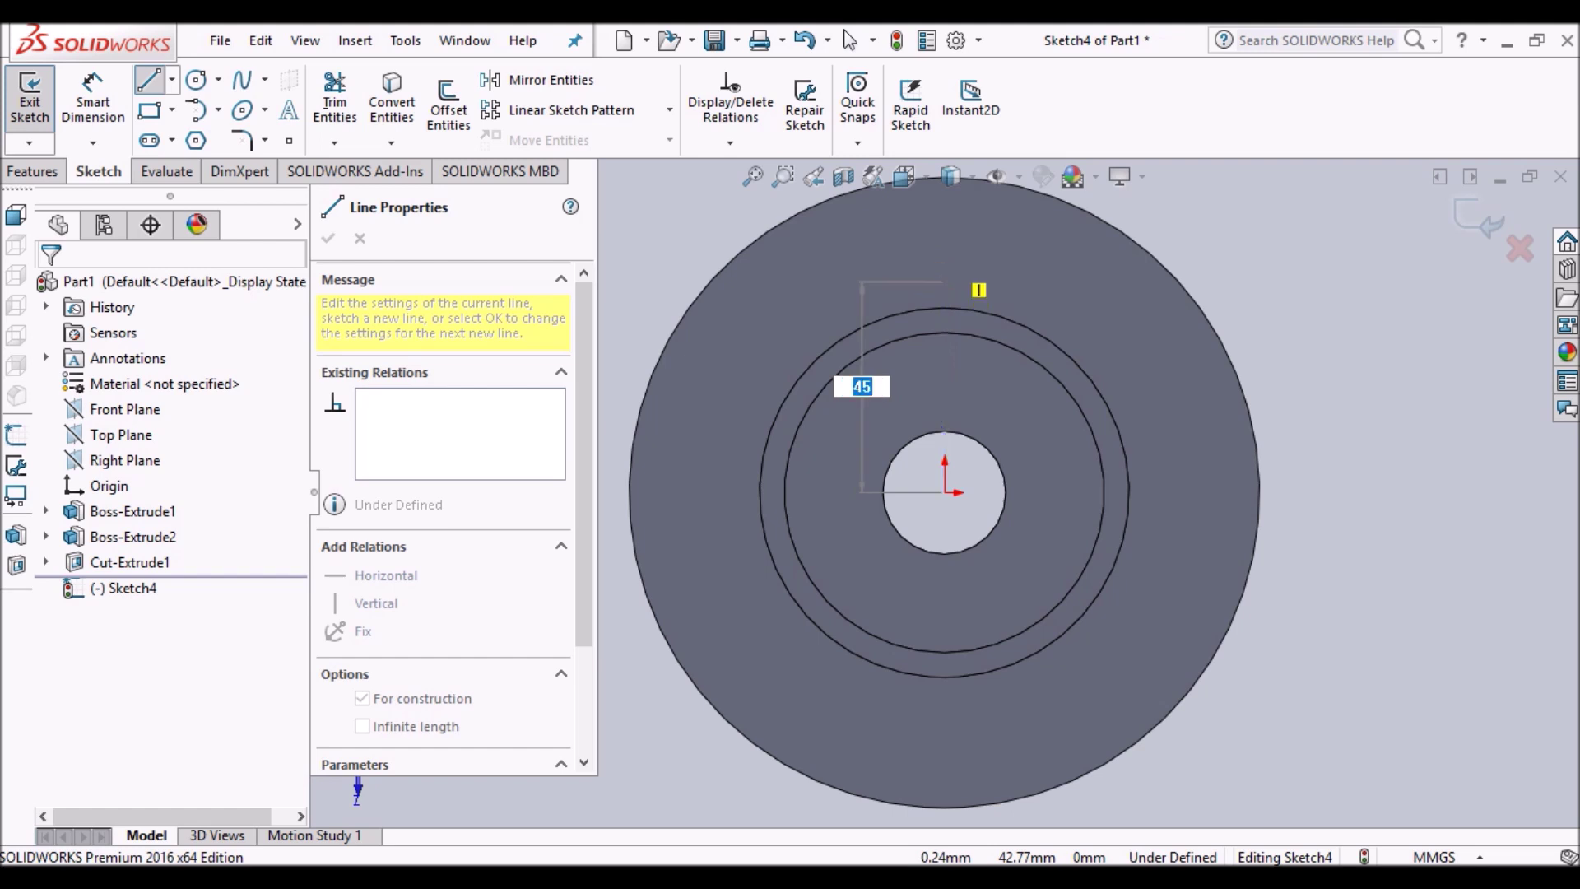
left_click(945, 273)
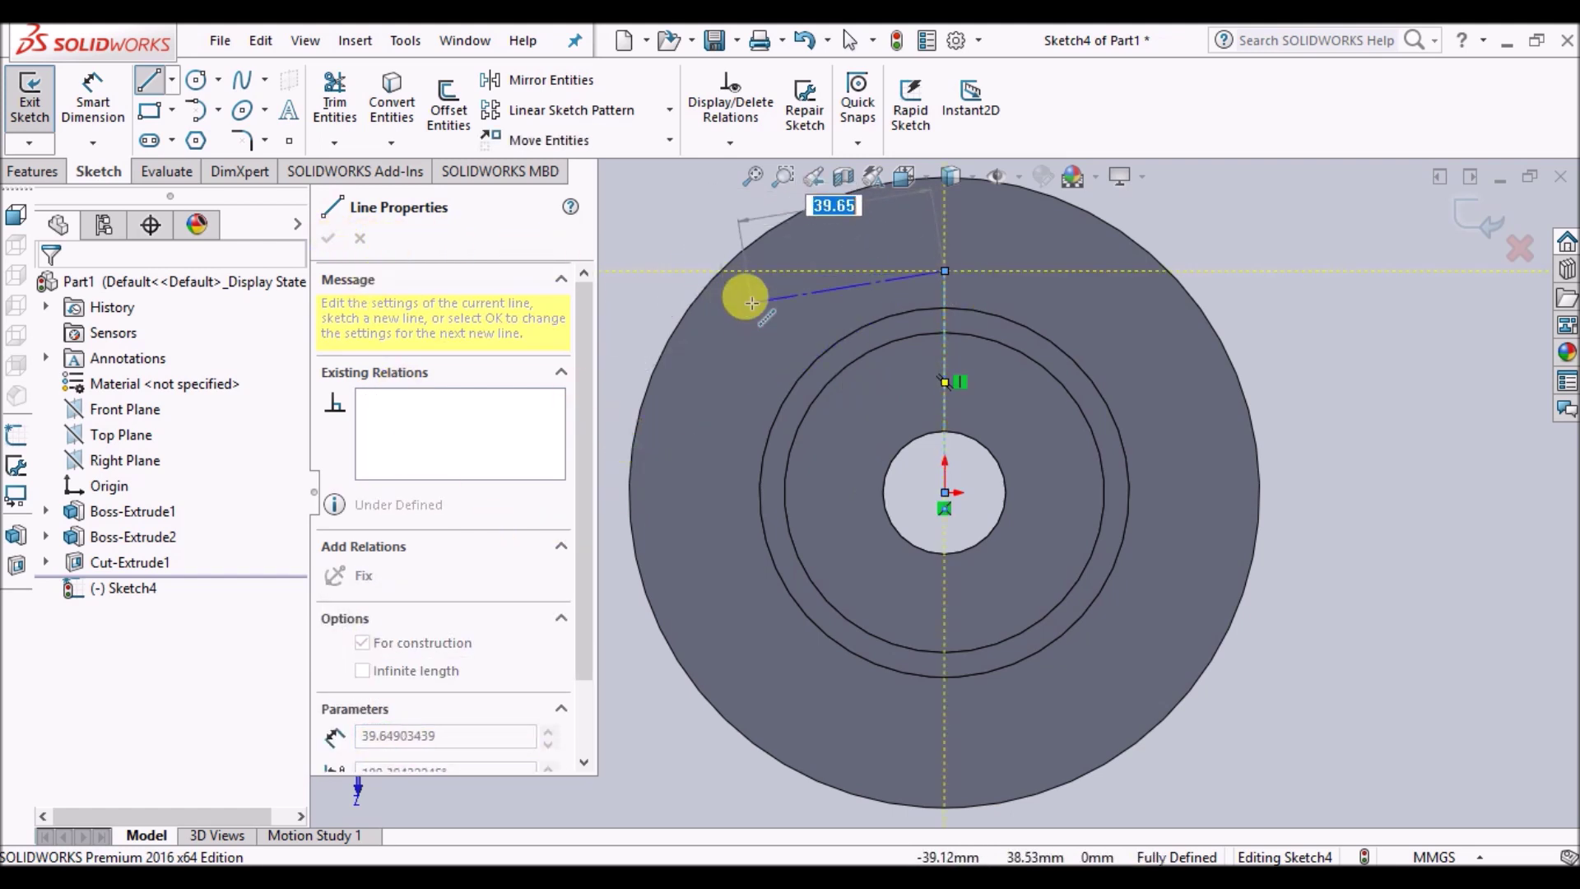
key("Escape")
left_click(784, 337)
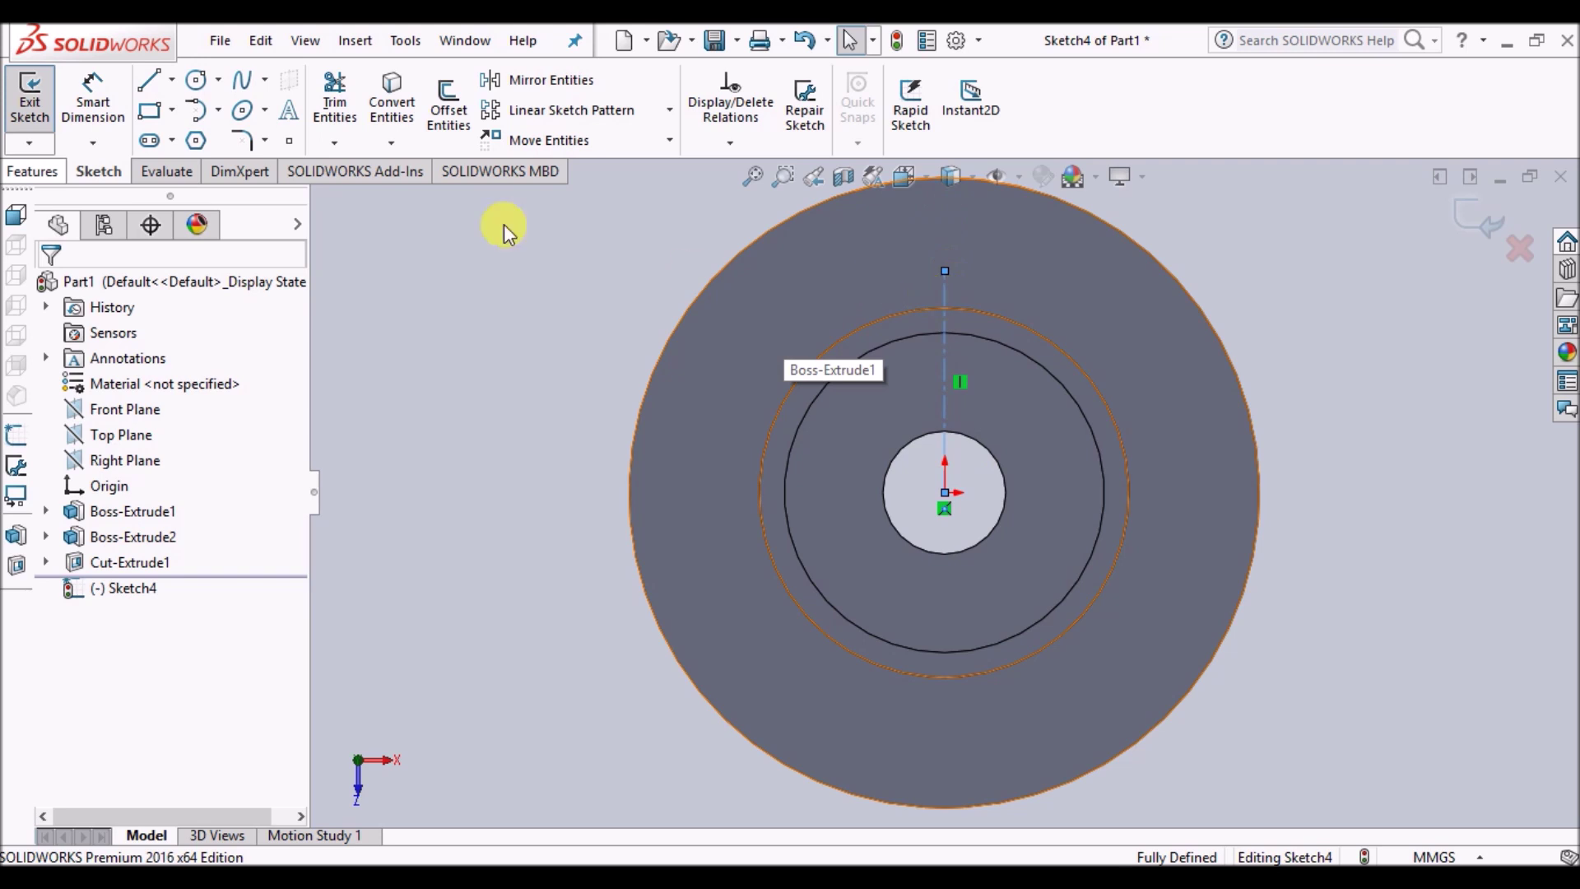
left_click(202, 80)
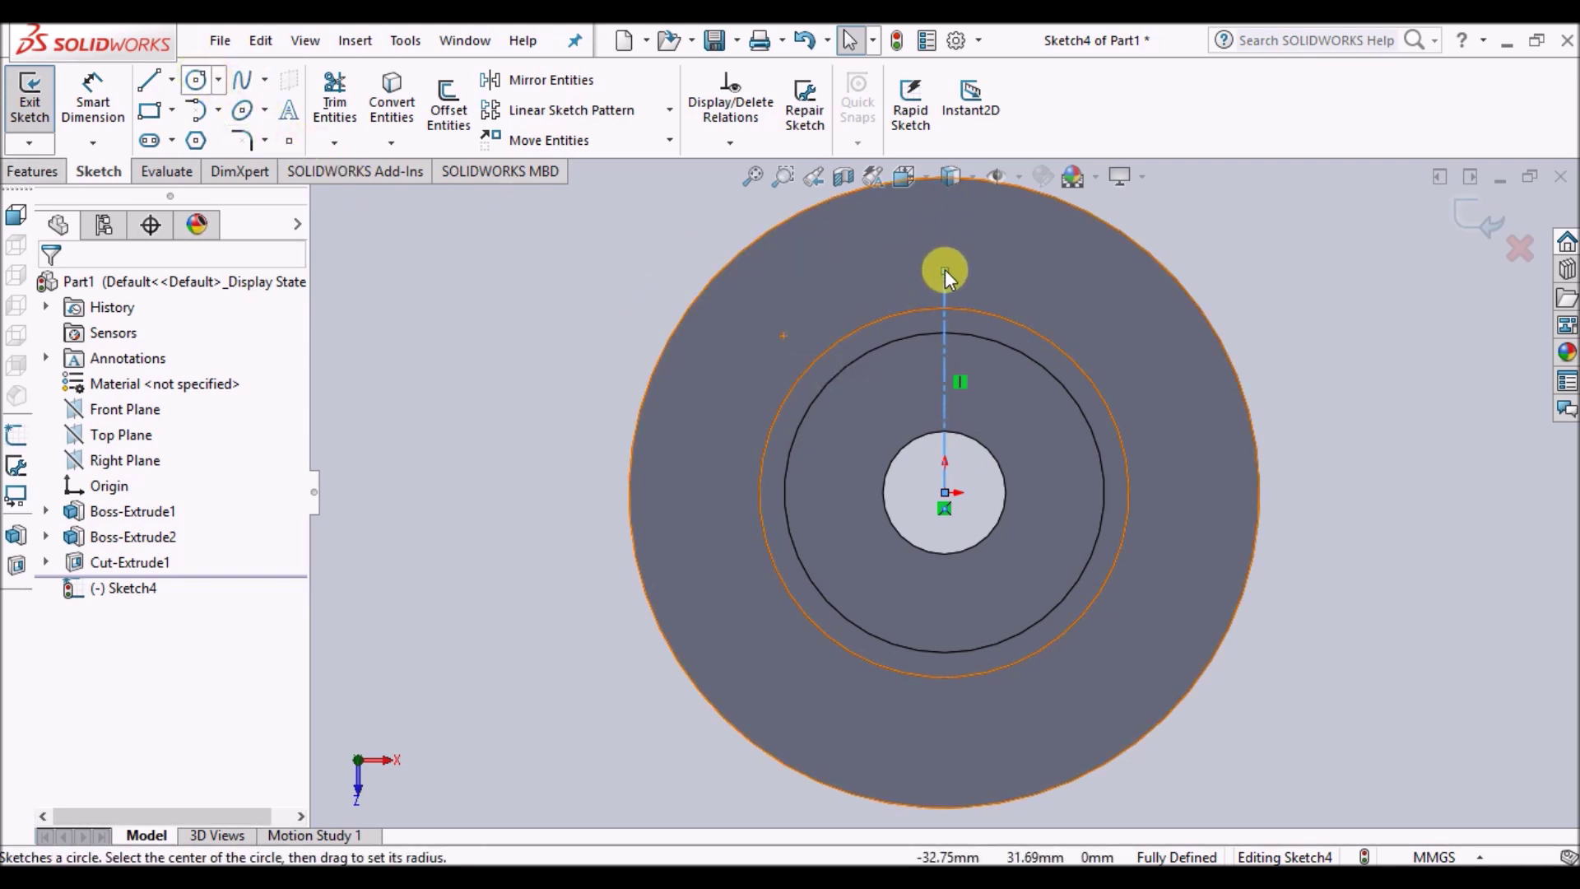
key("Escape")
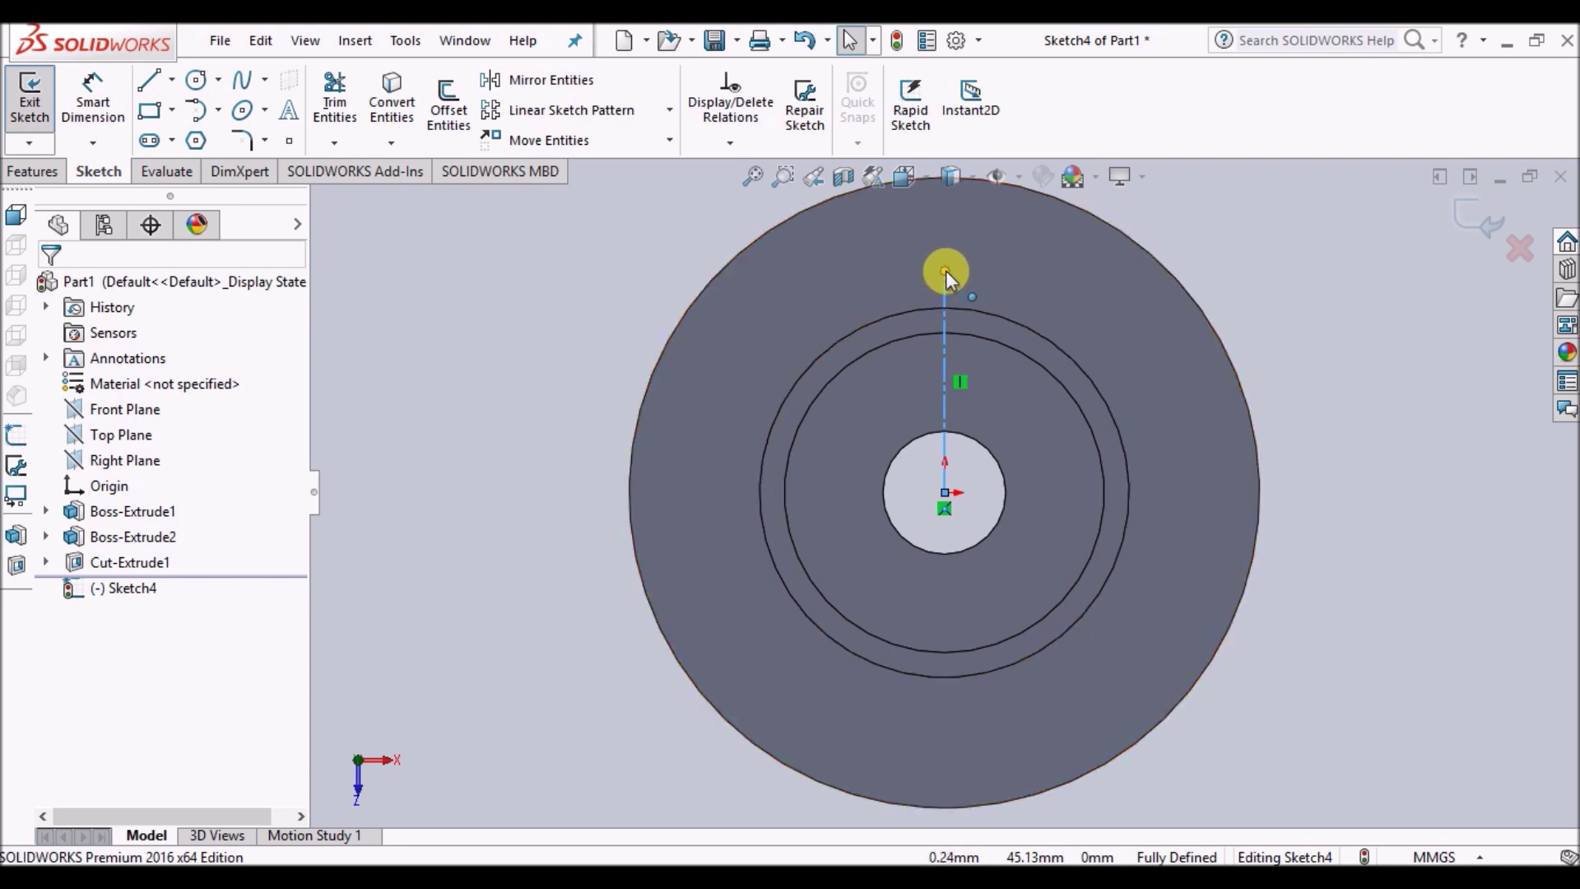
Draw a circle of 13.5 mm radius centred on the upper endpoint of the vertical centerline
left_click(194, 81)
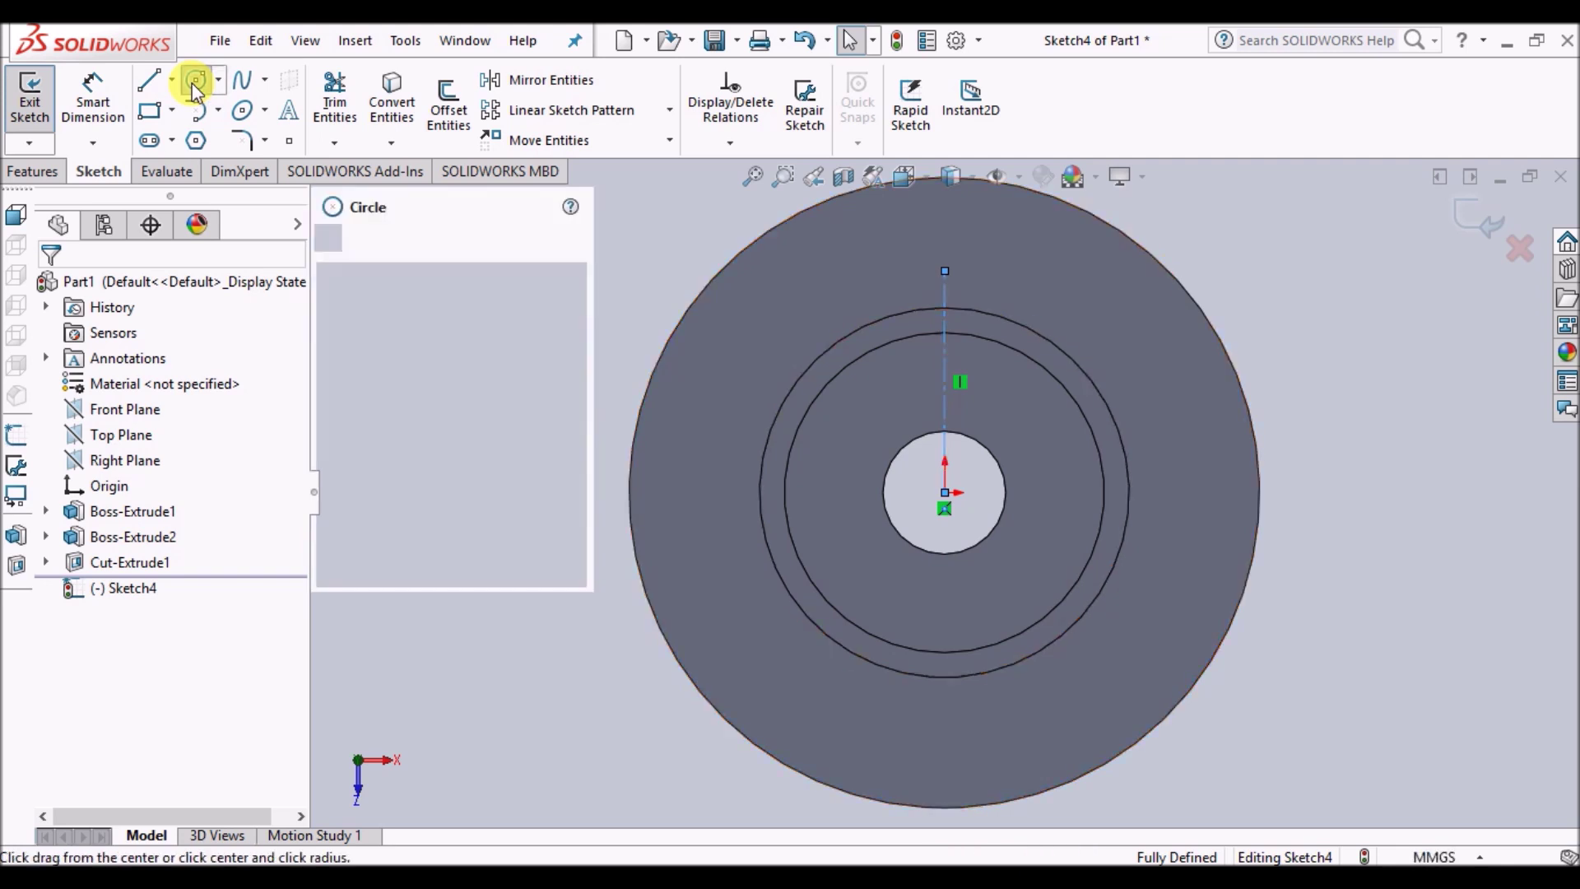
left_click(946, 271)
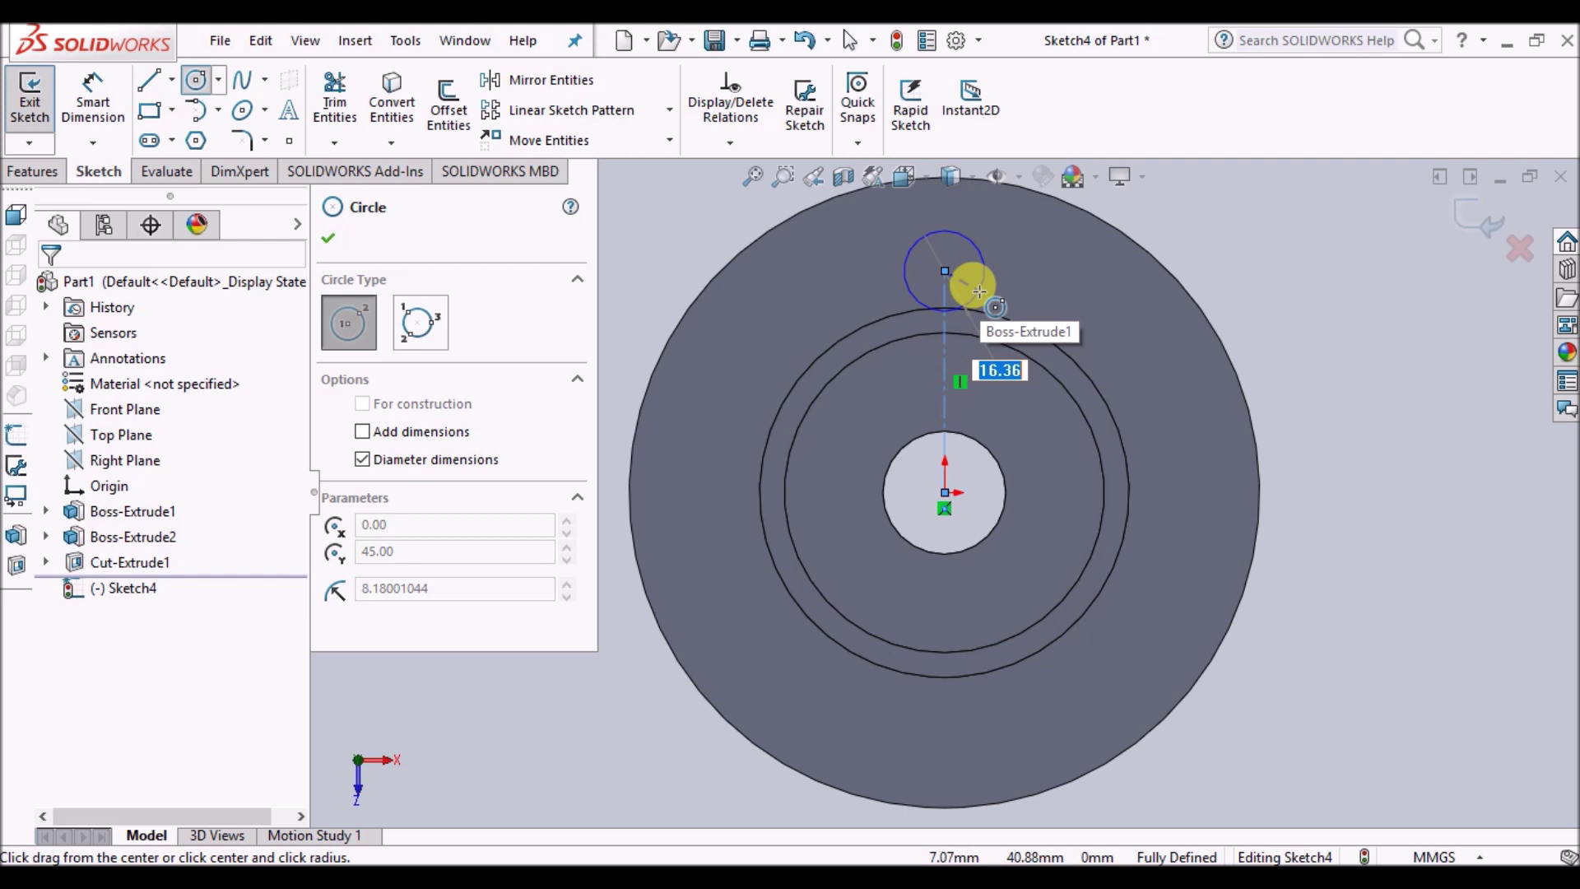
left_click(996, 304)
type("13.5")
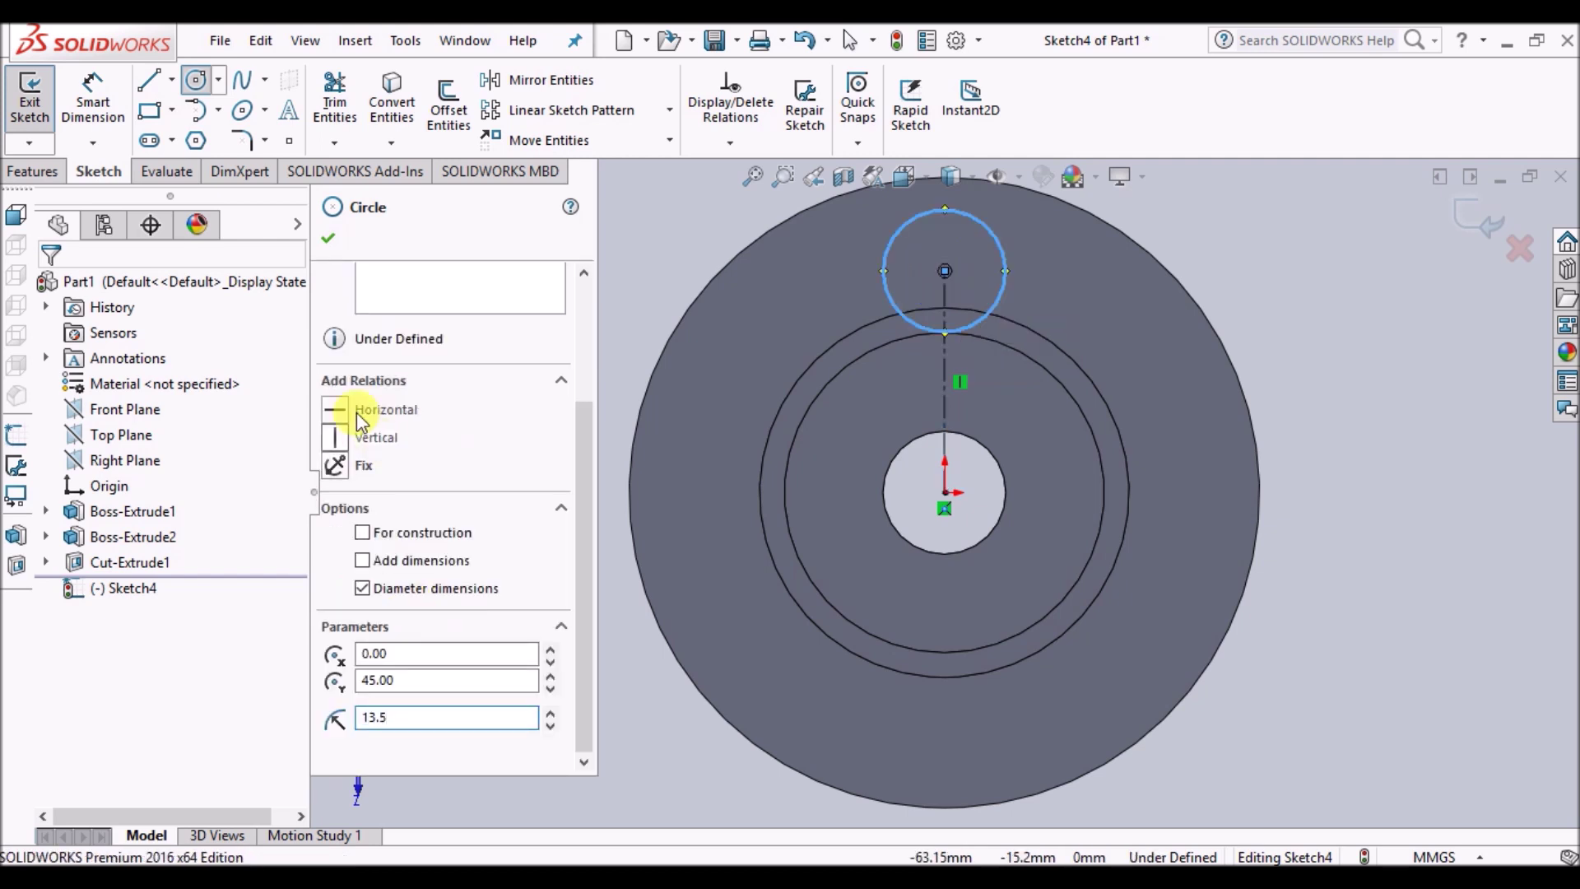
left_click(326, 235)
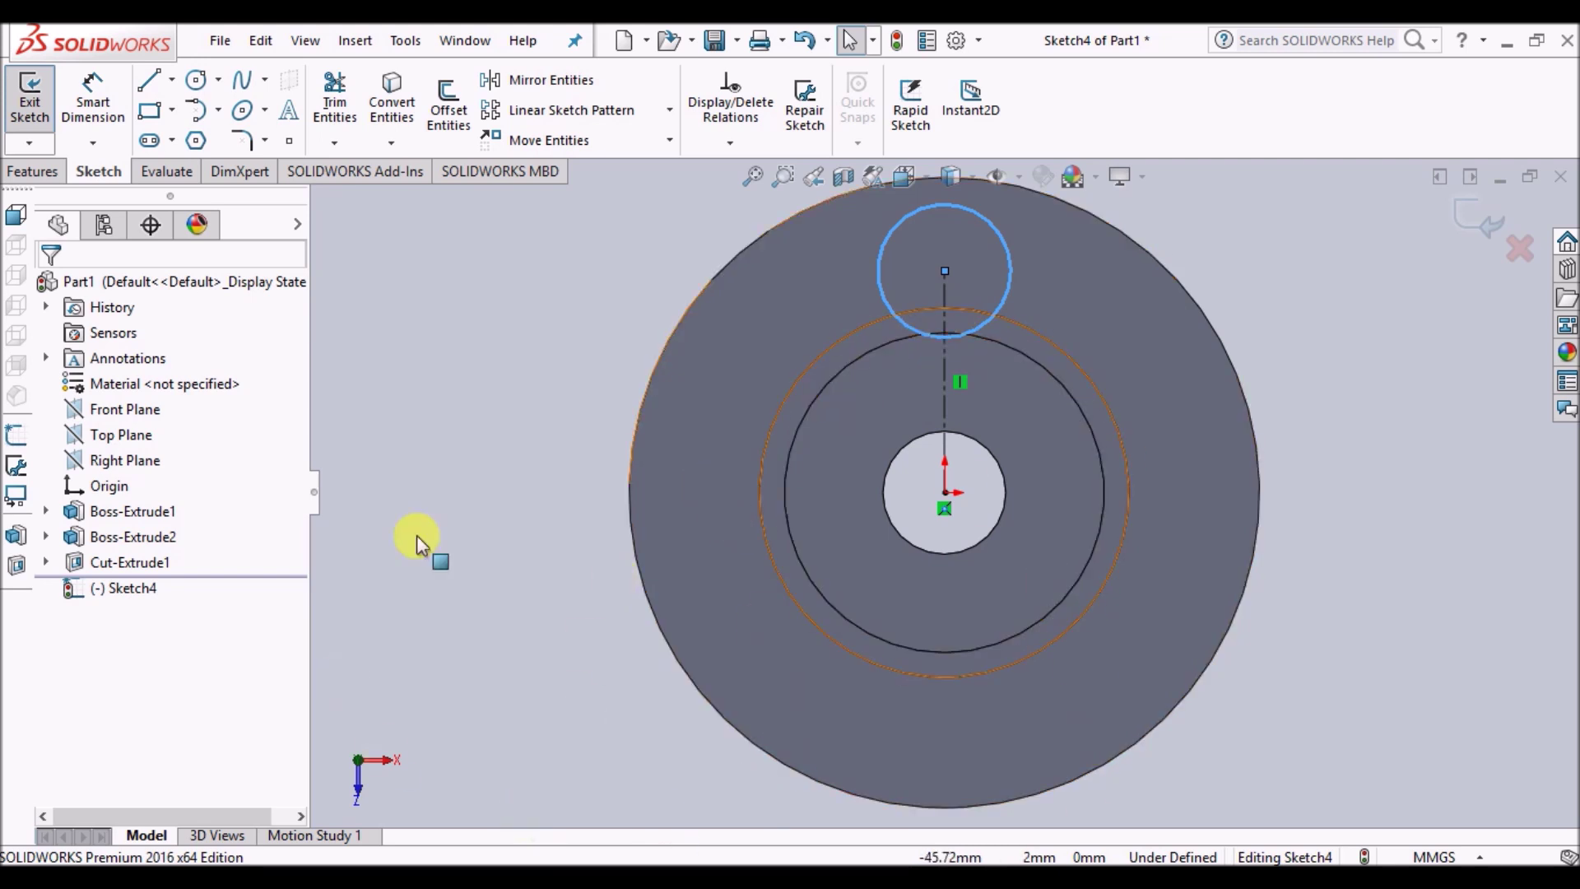
Set the vertical centerline's length to 35 mm to reposition the attached circle, and remove the centerline from the sketch
left_click(945, 294)
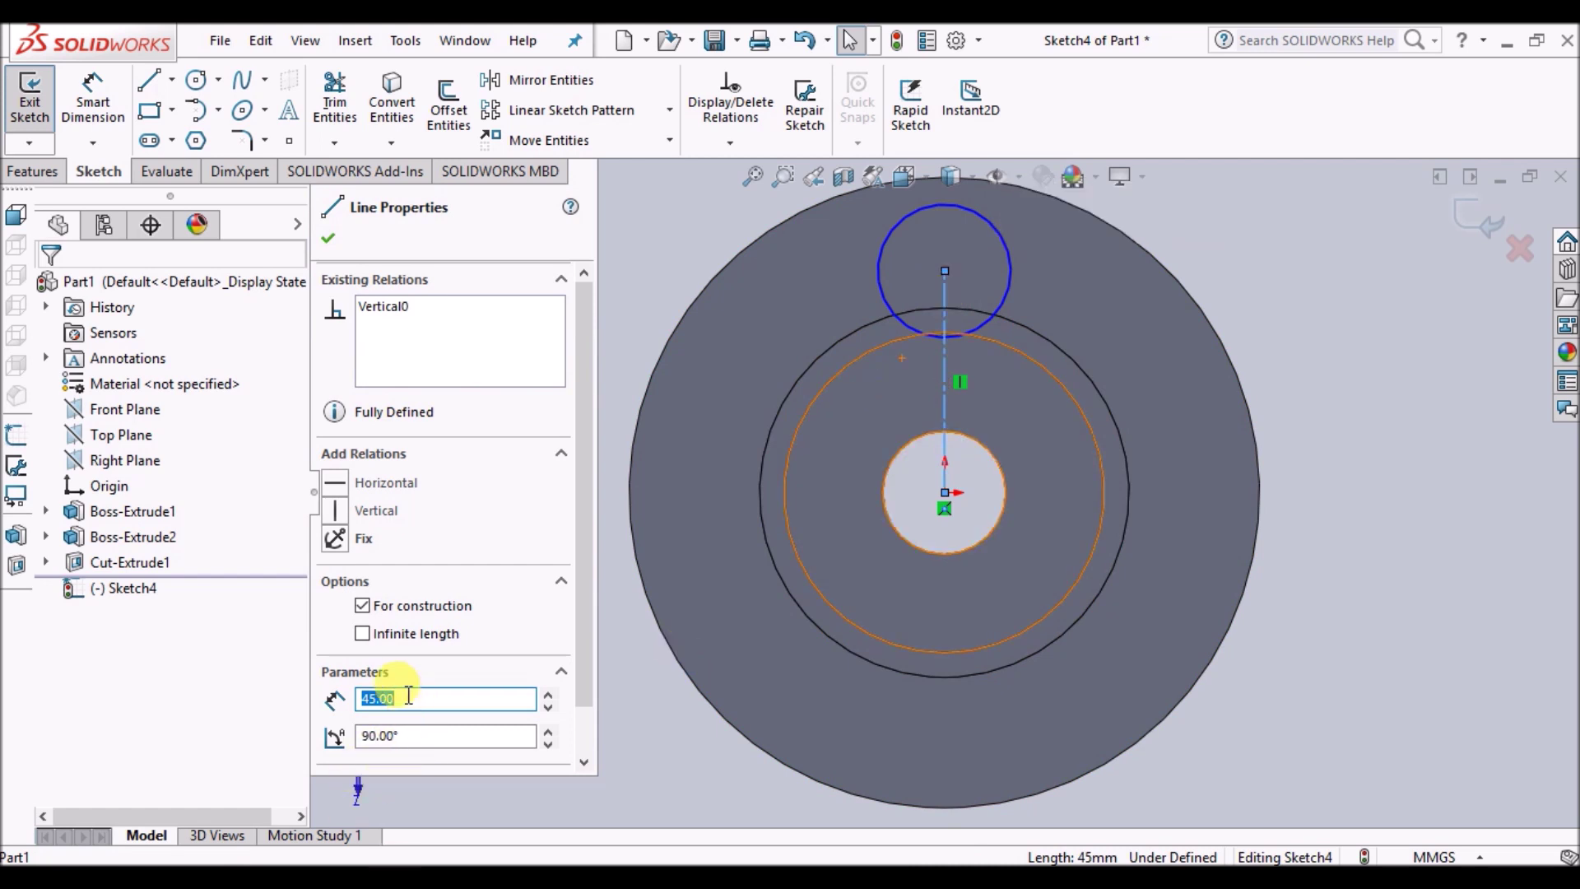
type("35")
key("Return")
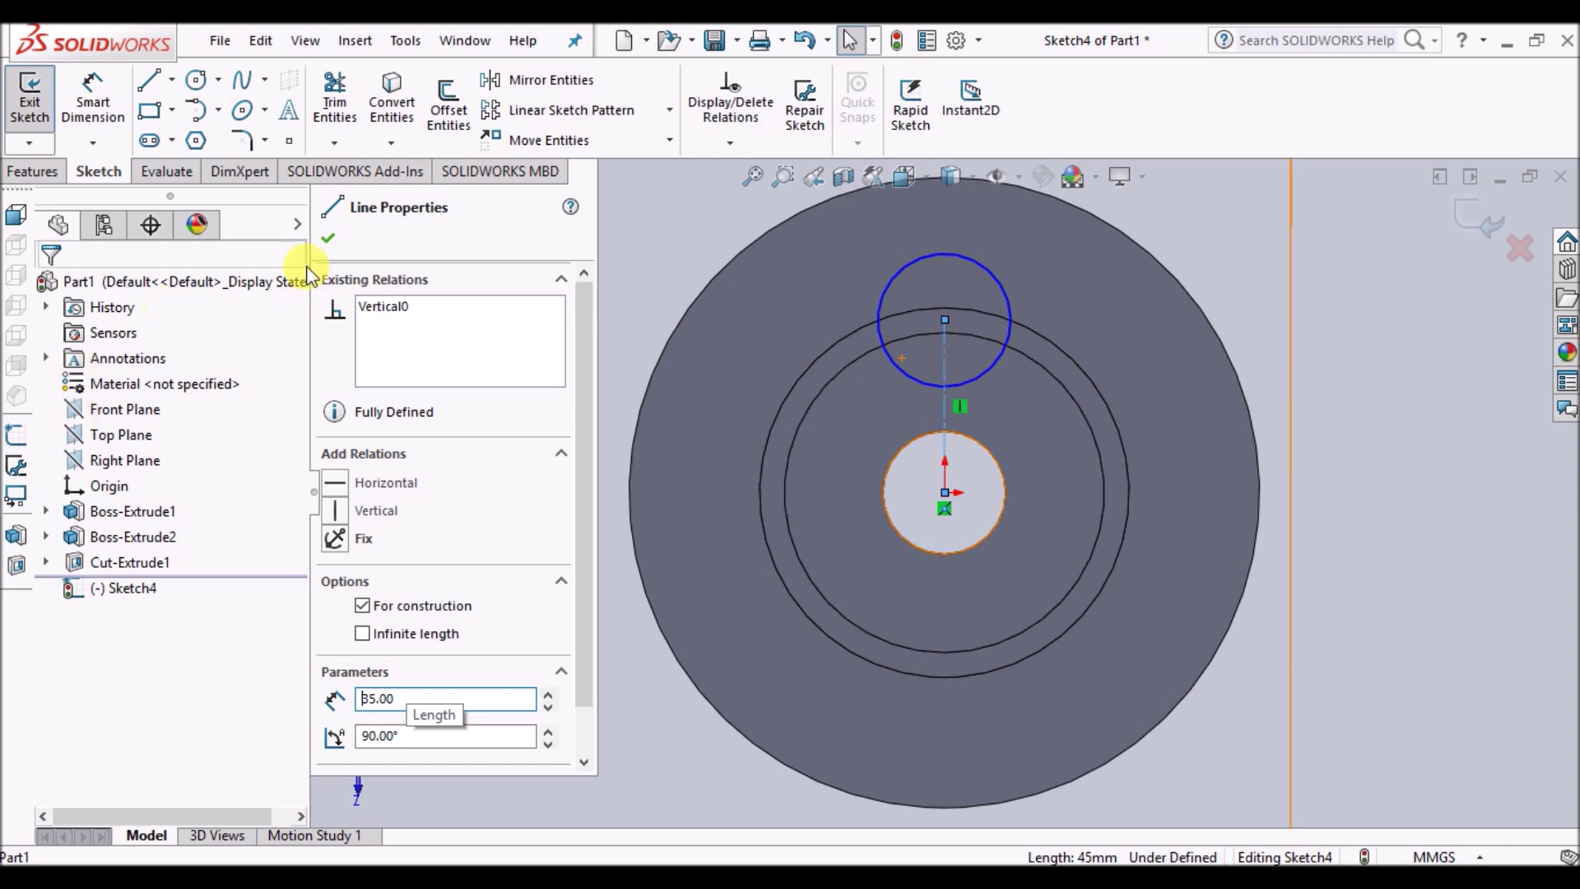
left_click(327, 240)
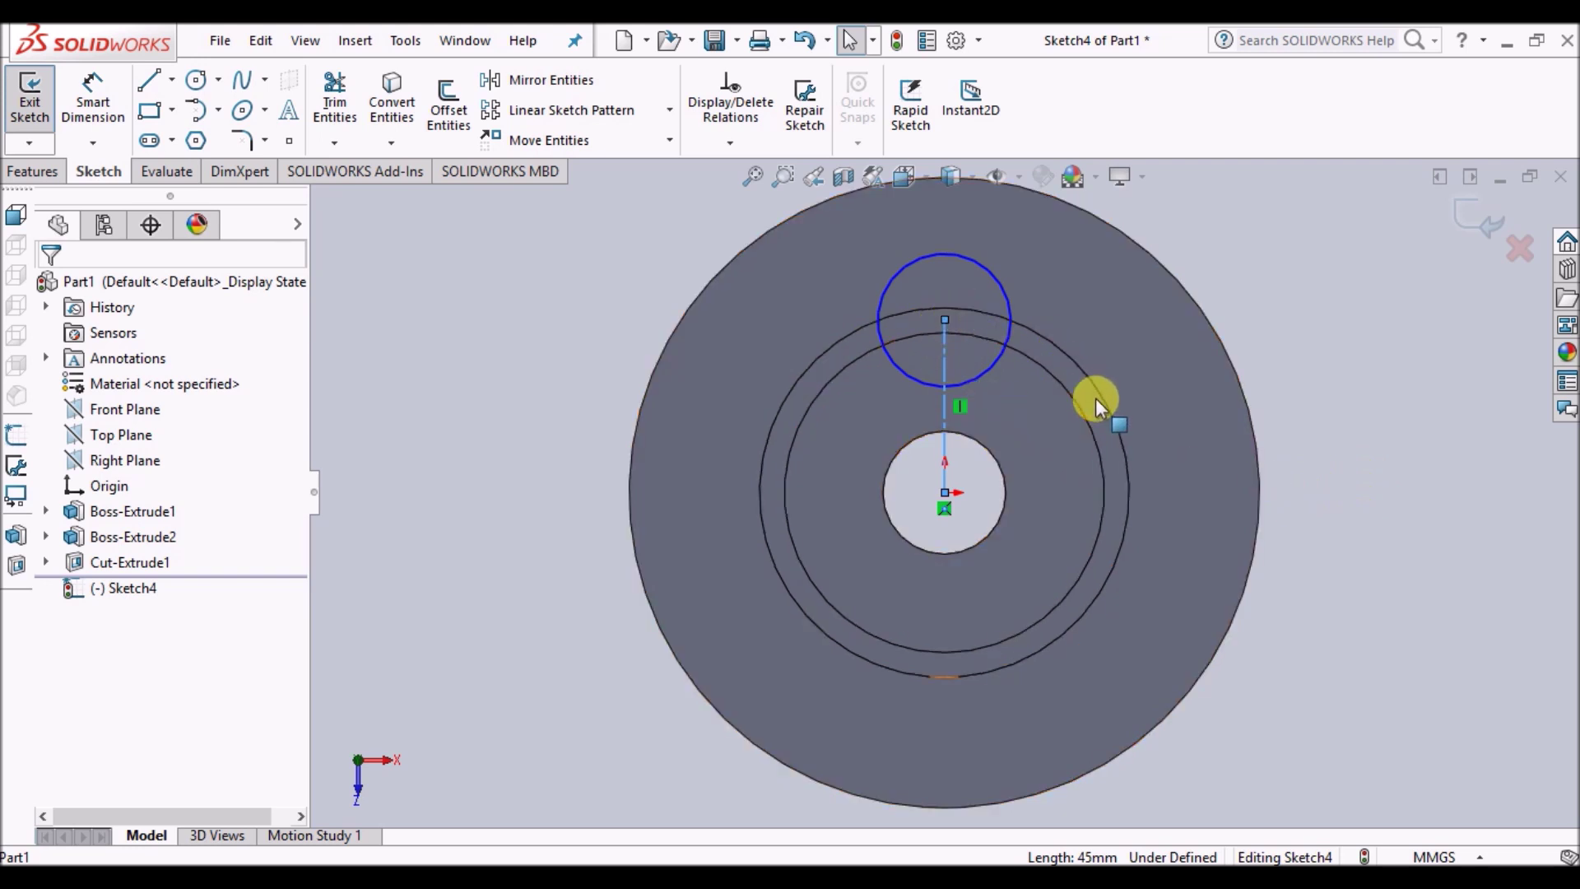
left_click(944, 410)
key("ctrl+z")
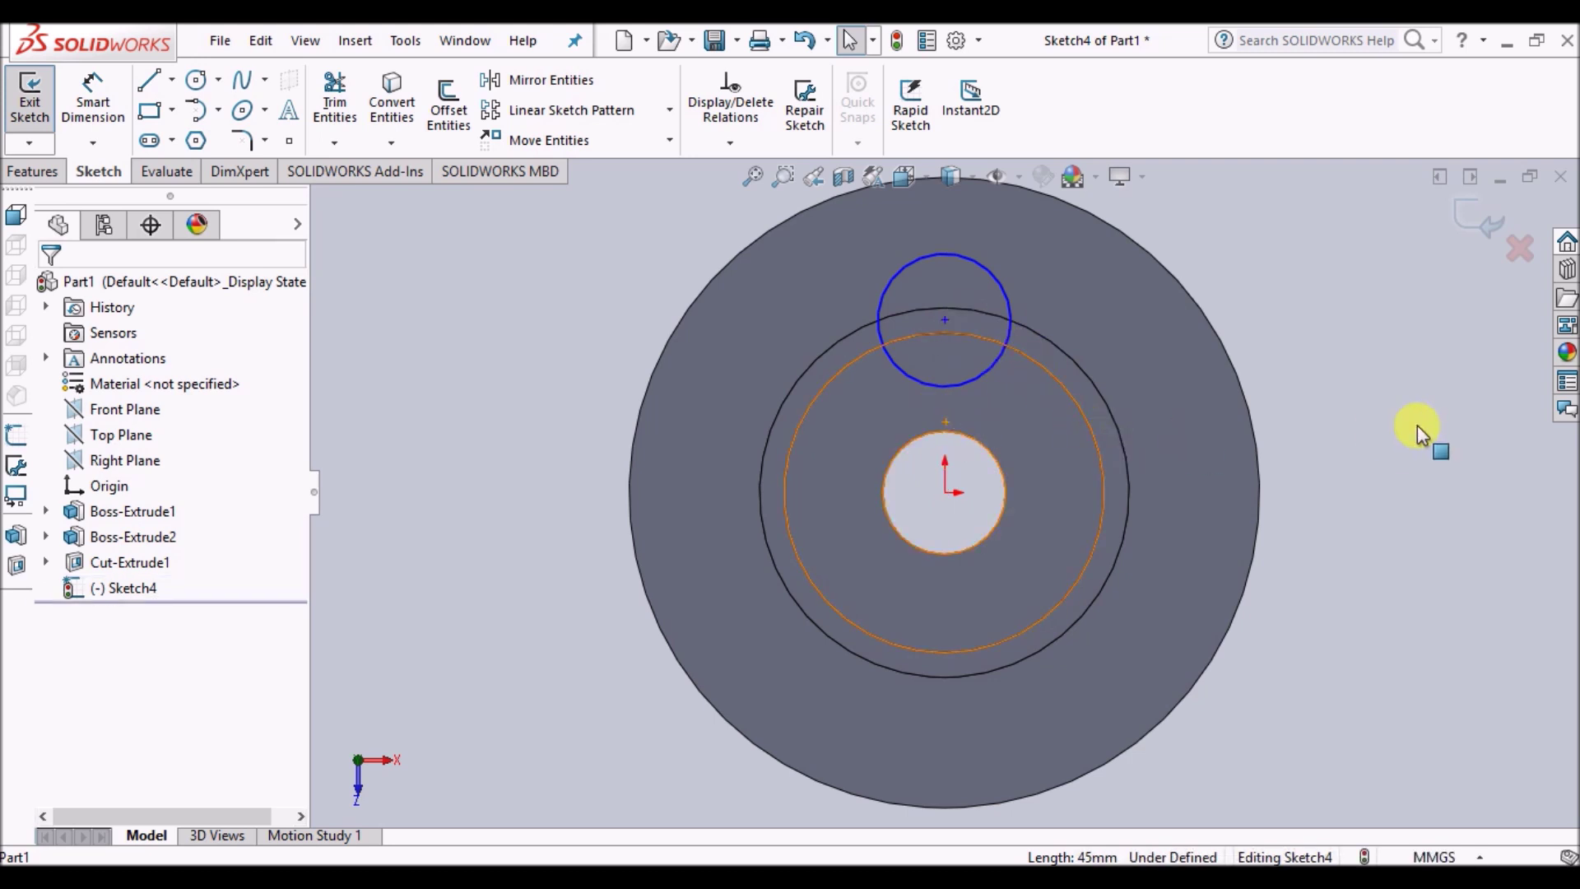
Extrude the 13.5 mm radius circle upward as a 30 mm Blind boss merged with the part
left_click(43, 170)
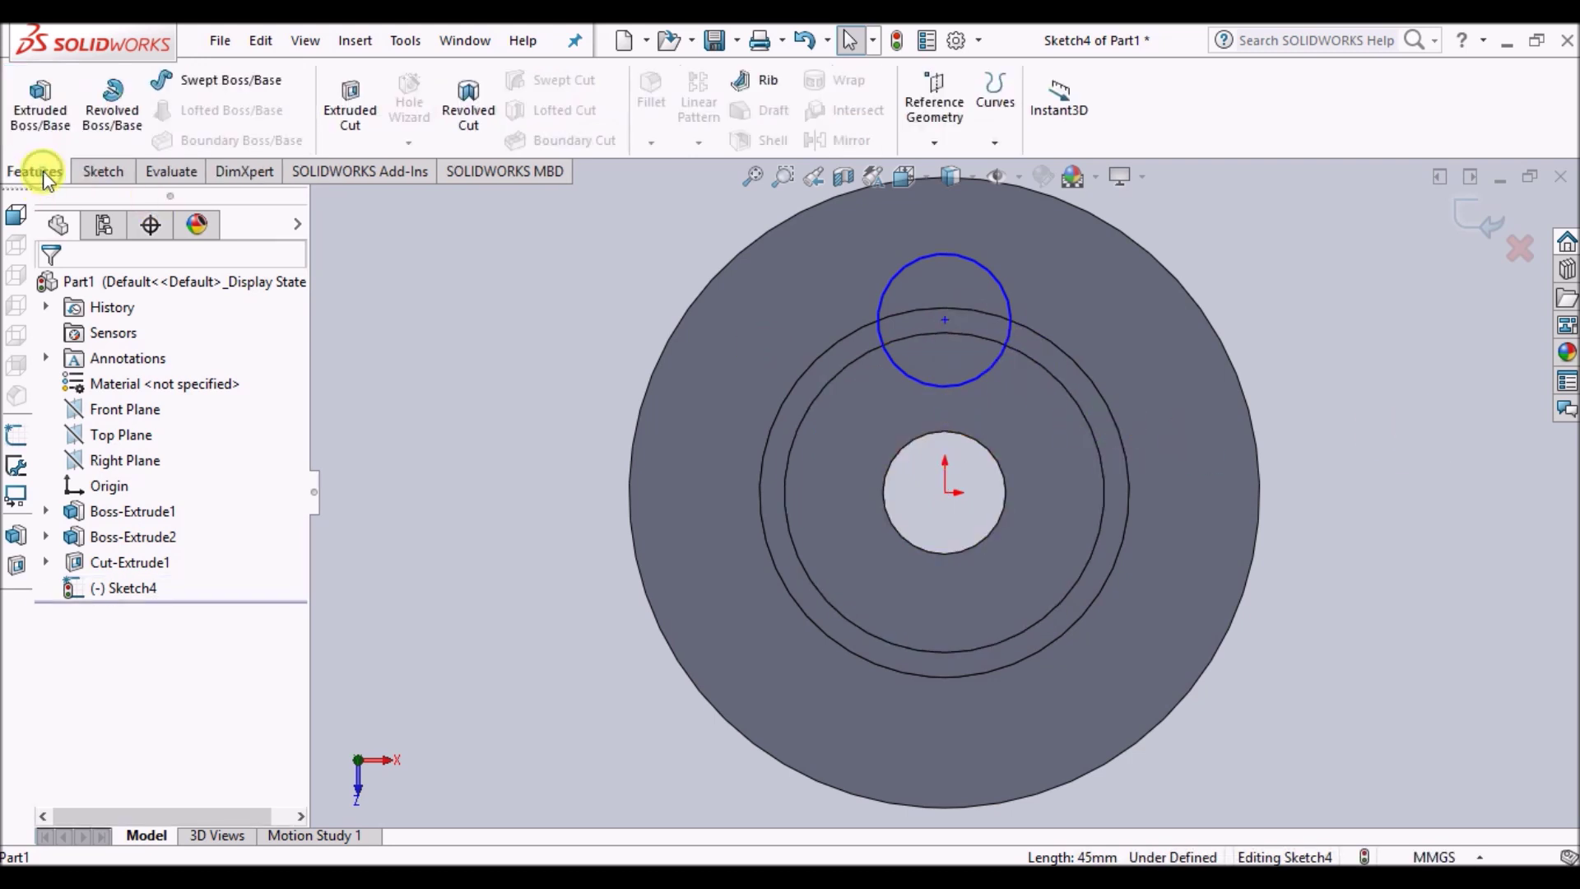
left_click(38, 97)
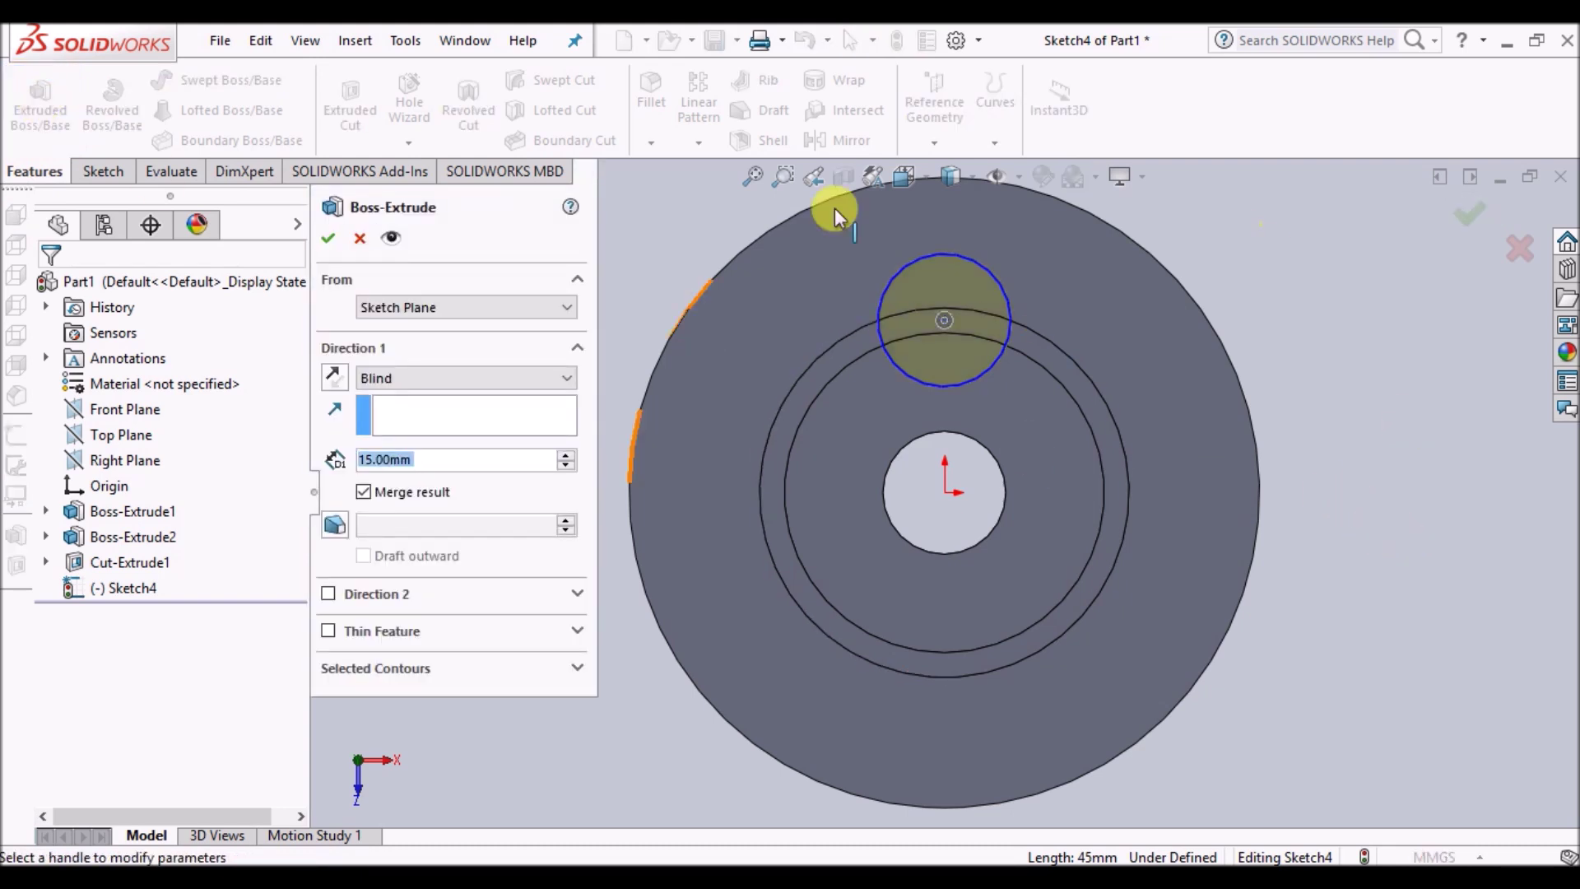
right_click(1446, 335)
mouse_move(1440, 258)
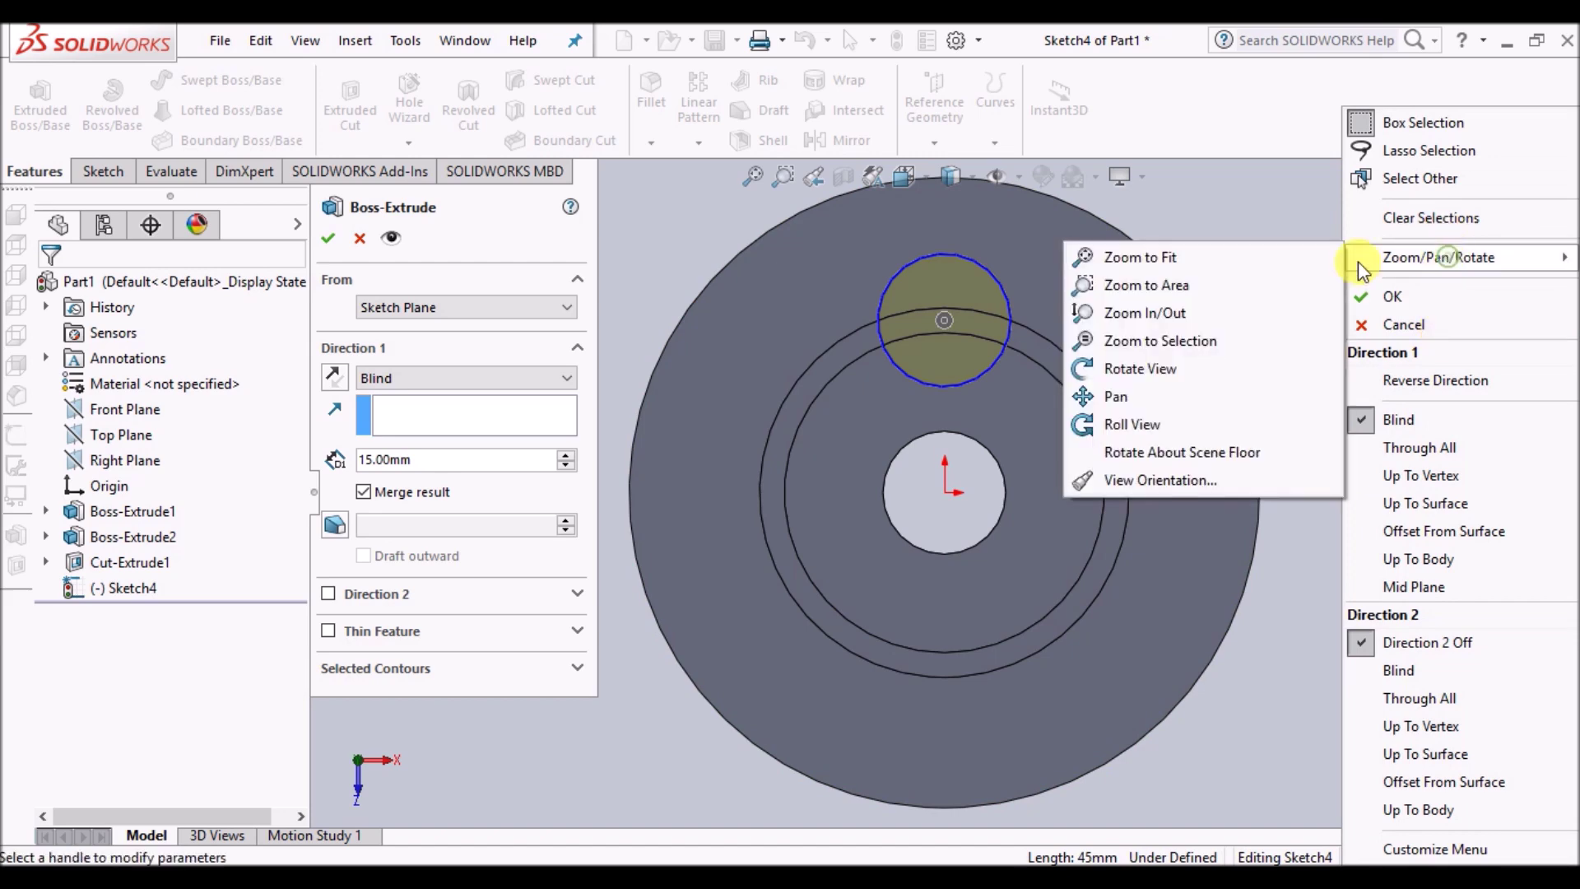
left_click(1227, 368)
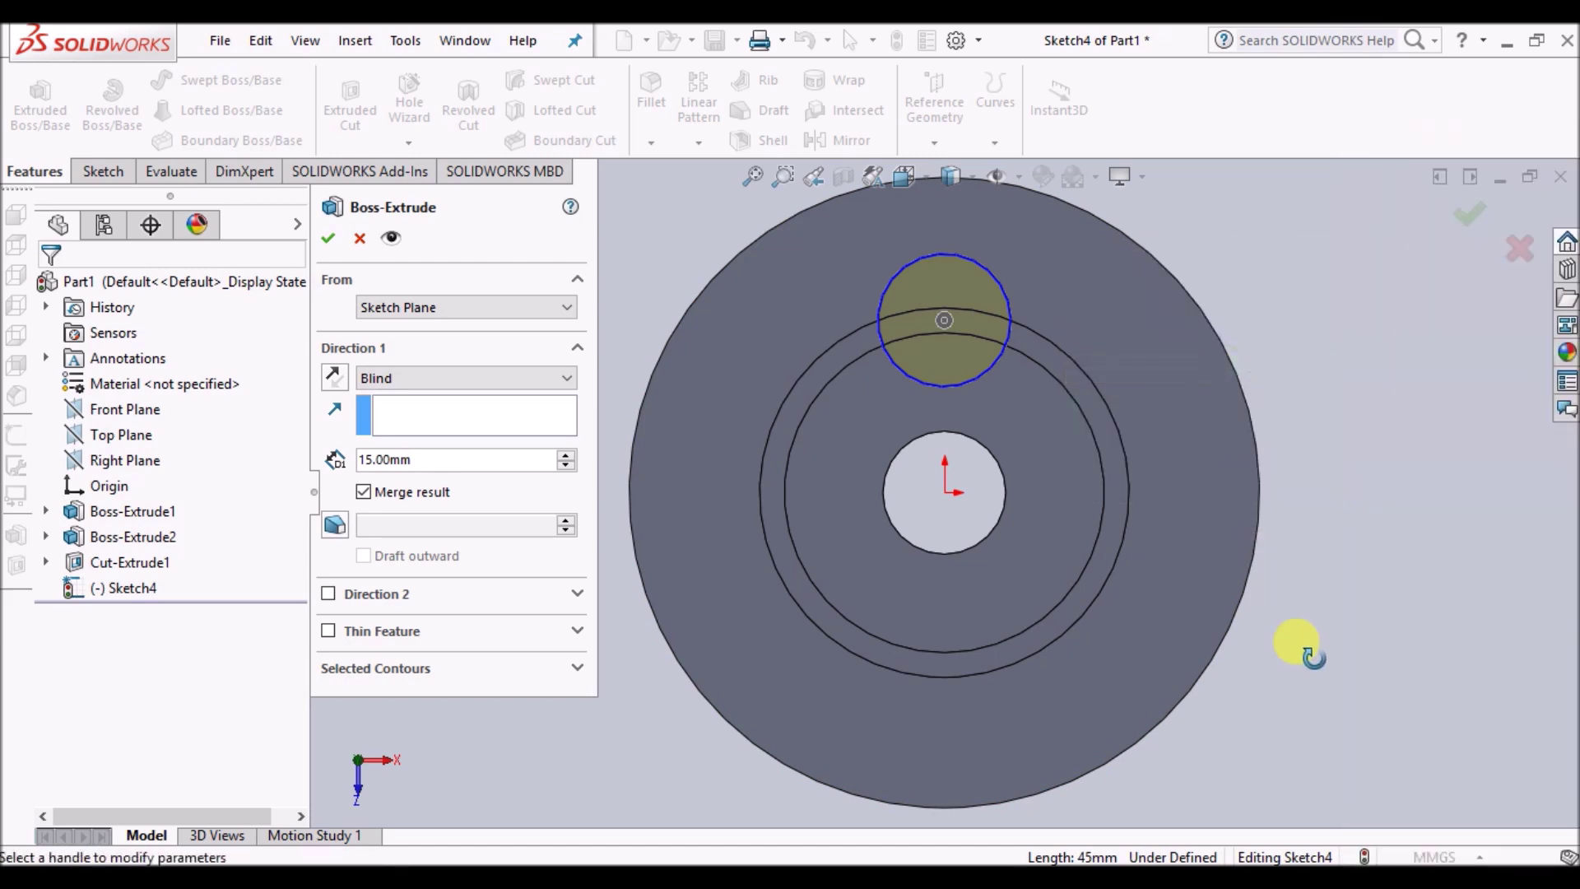
left_click_drag(1334, 688, 1317, 427)
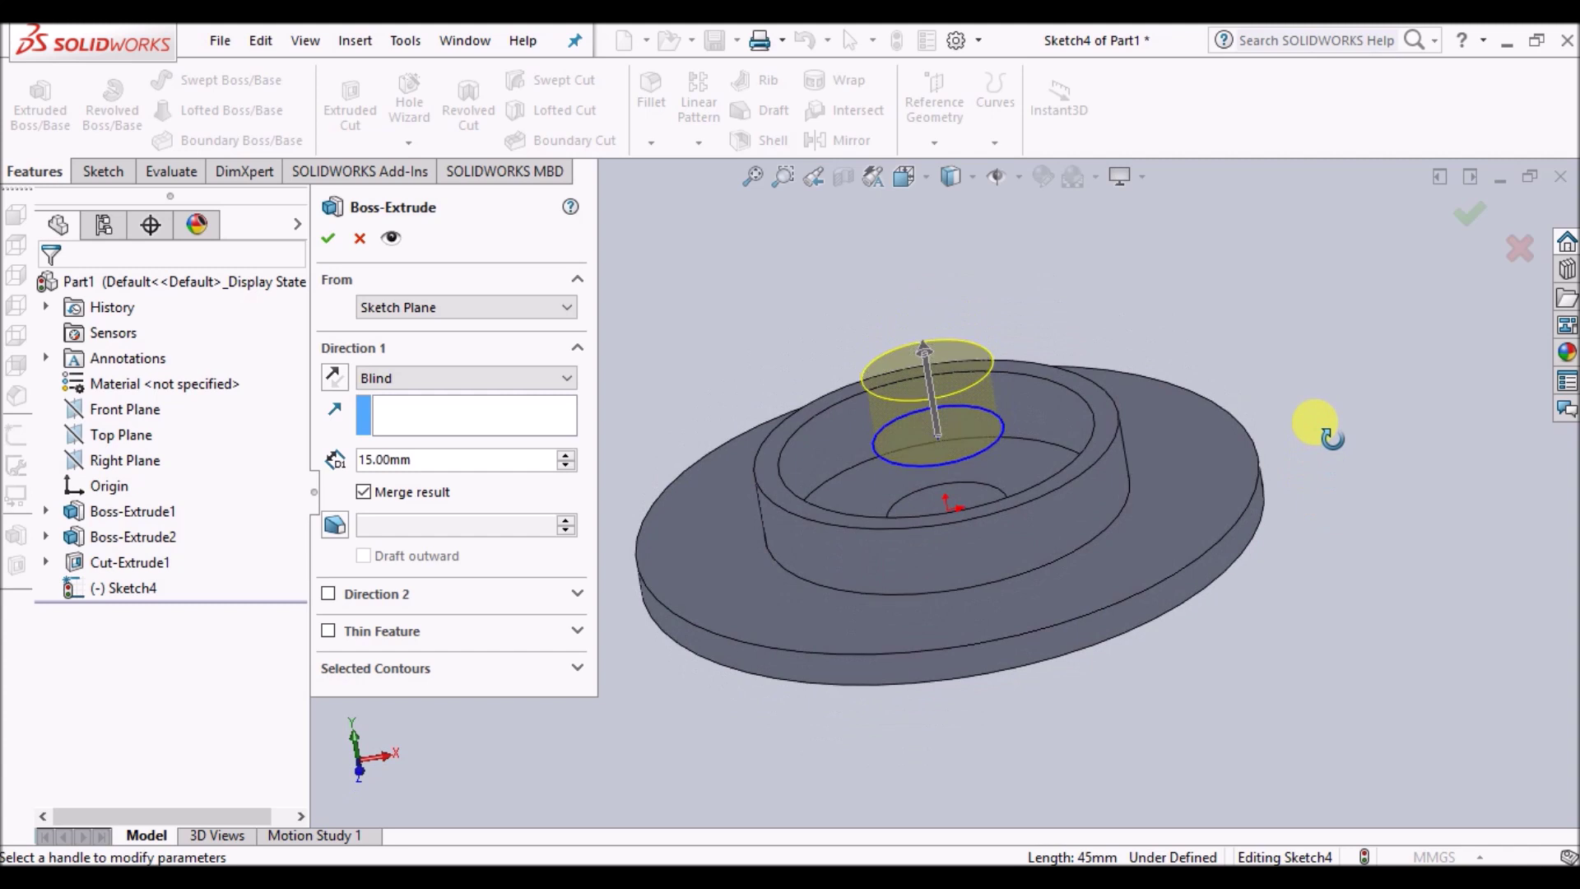
left_click(466, 461)
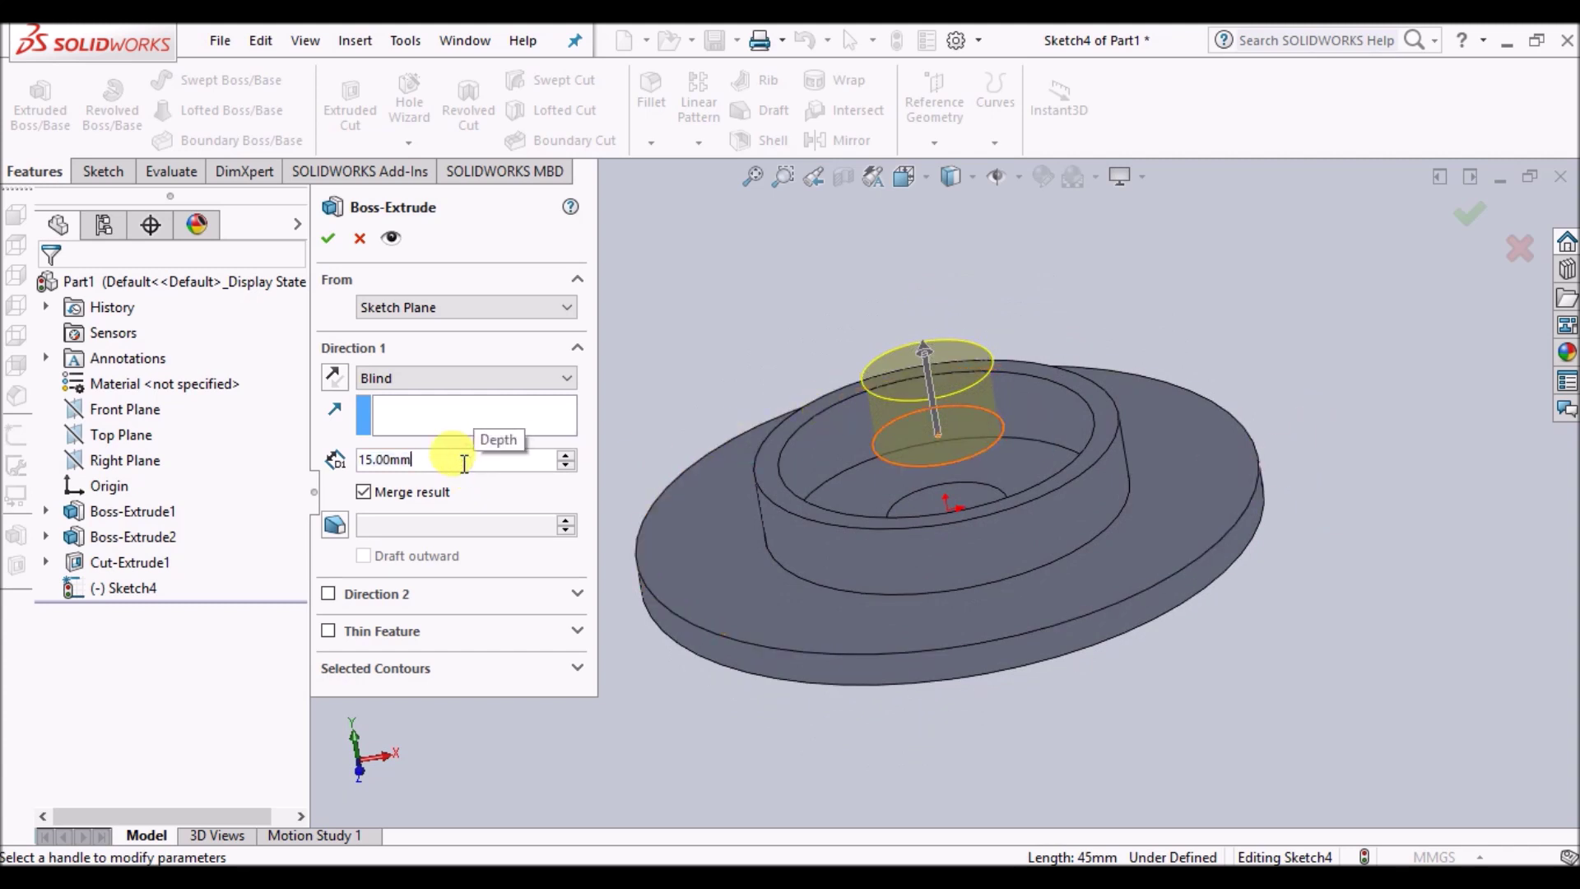
double_click(465, 463)
type("30")
key("Return")
left_click(328, 240)
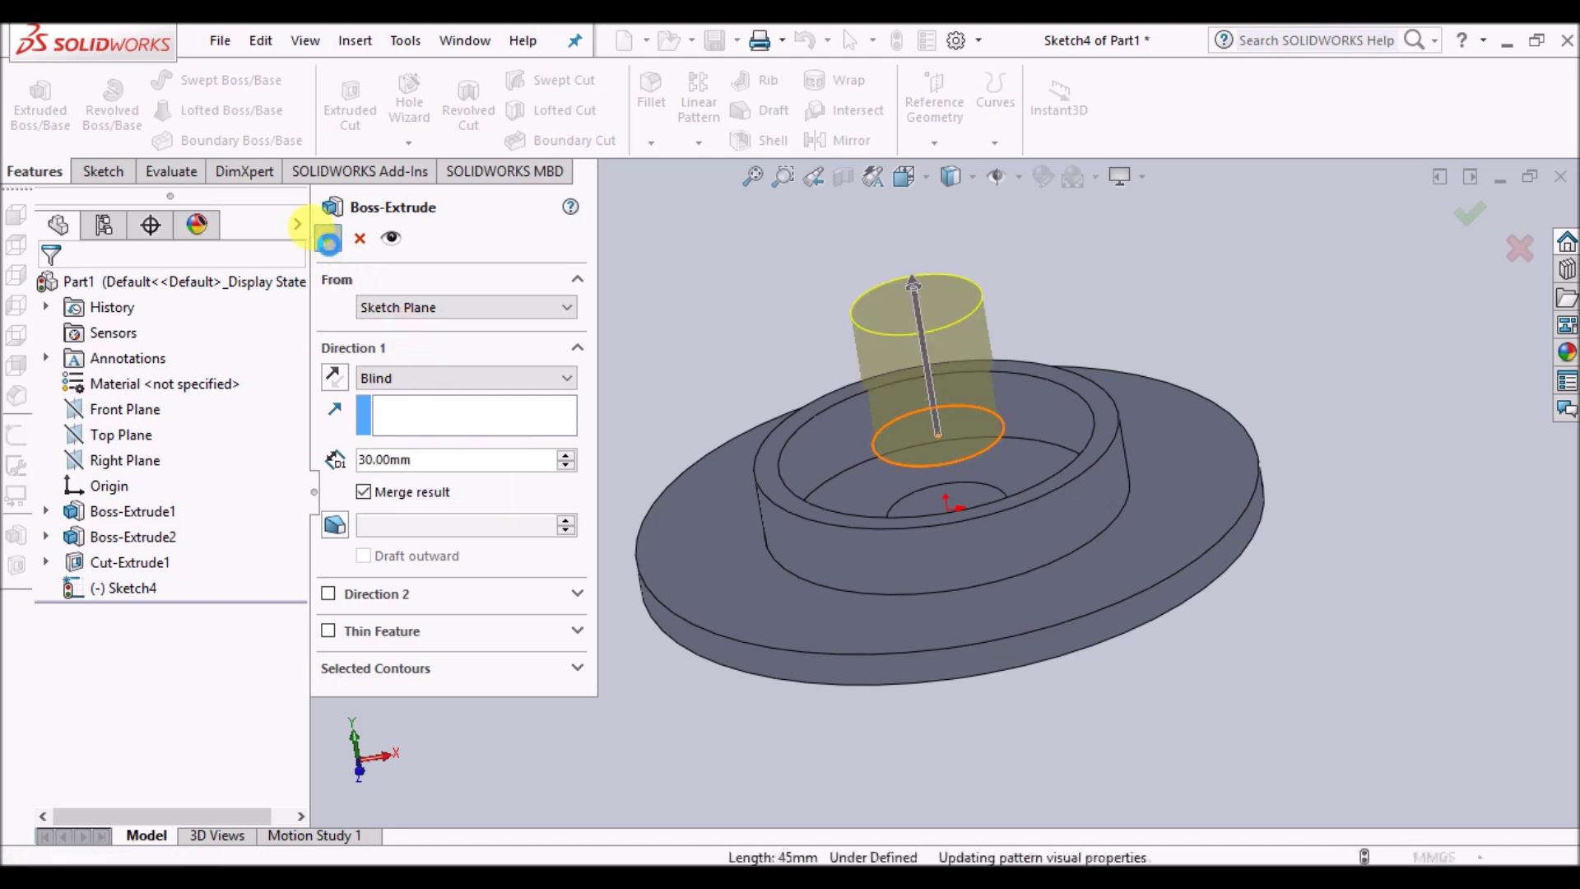
Start a sketch on the small boss's top face and draw a circle about 10 mm in radius centred on the boss
left_click(942, 295)
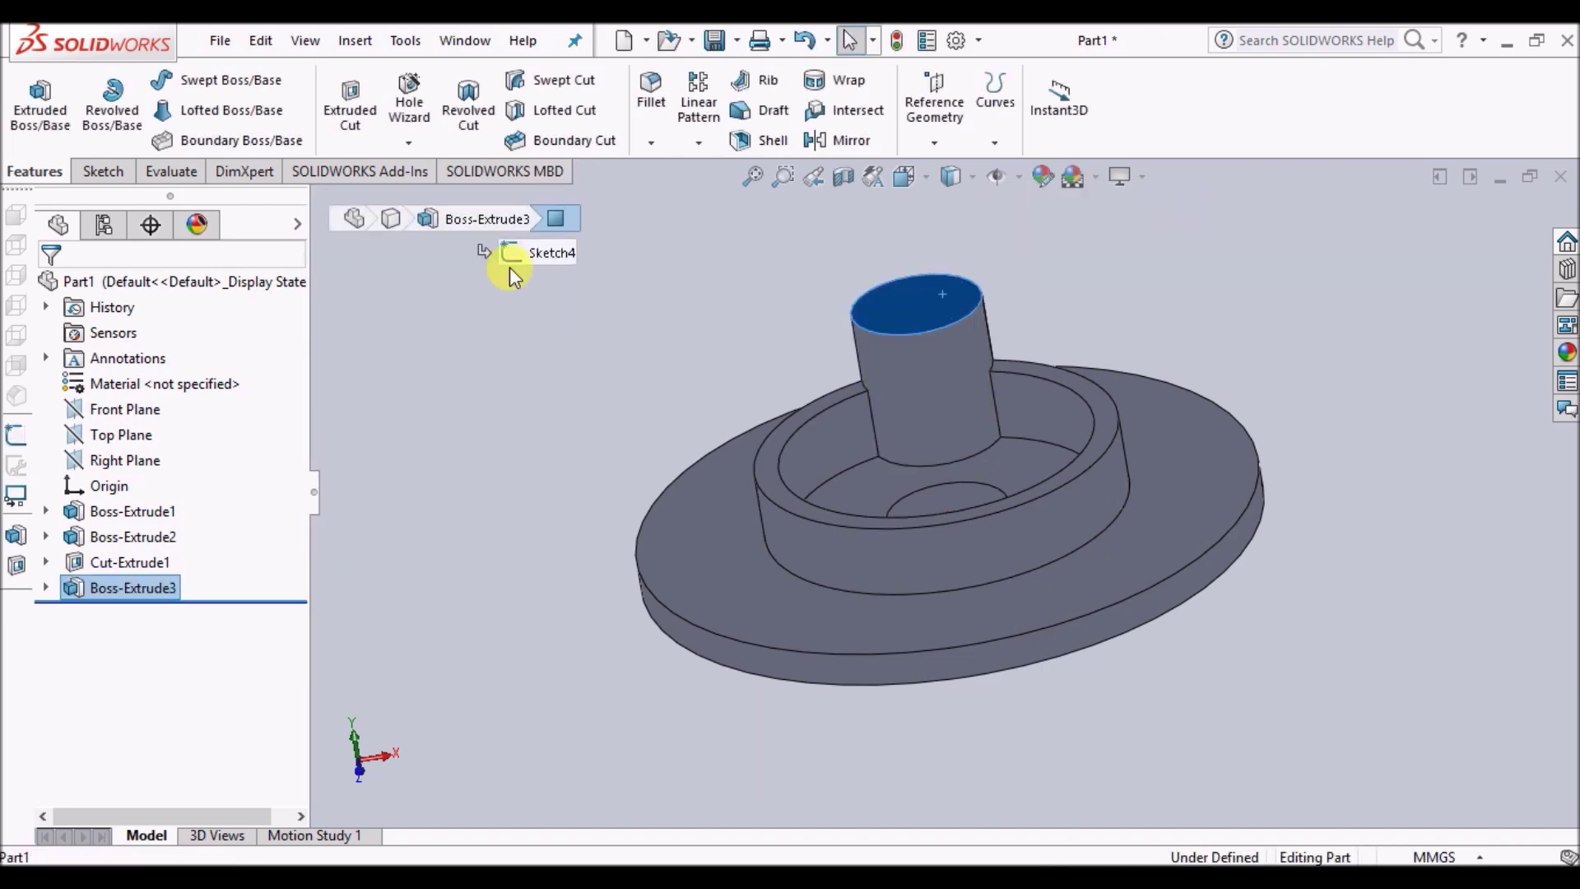
left_click(92, 170)
left_click(905, 176)
left_click(1034, 309)
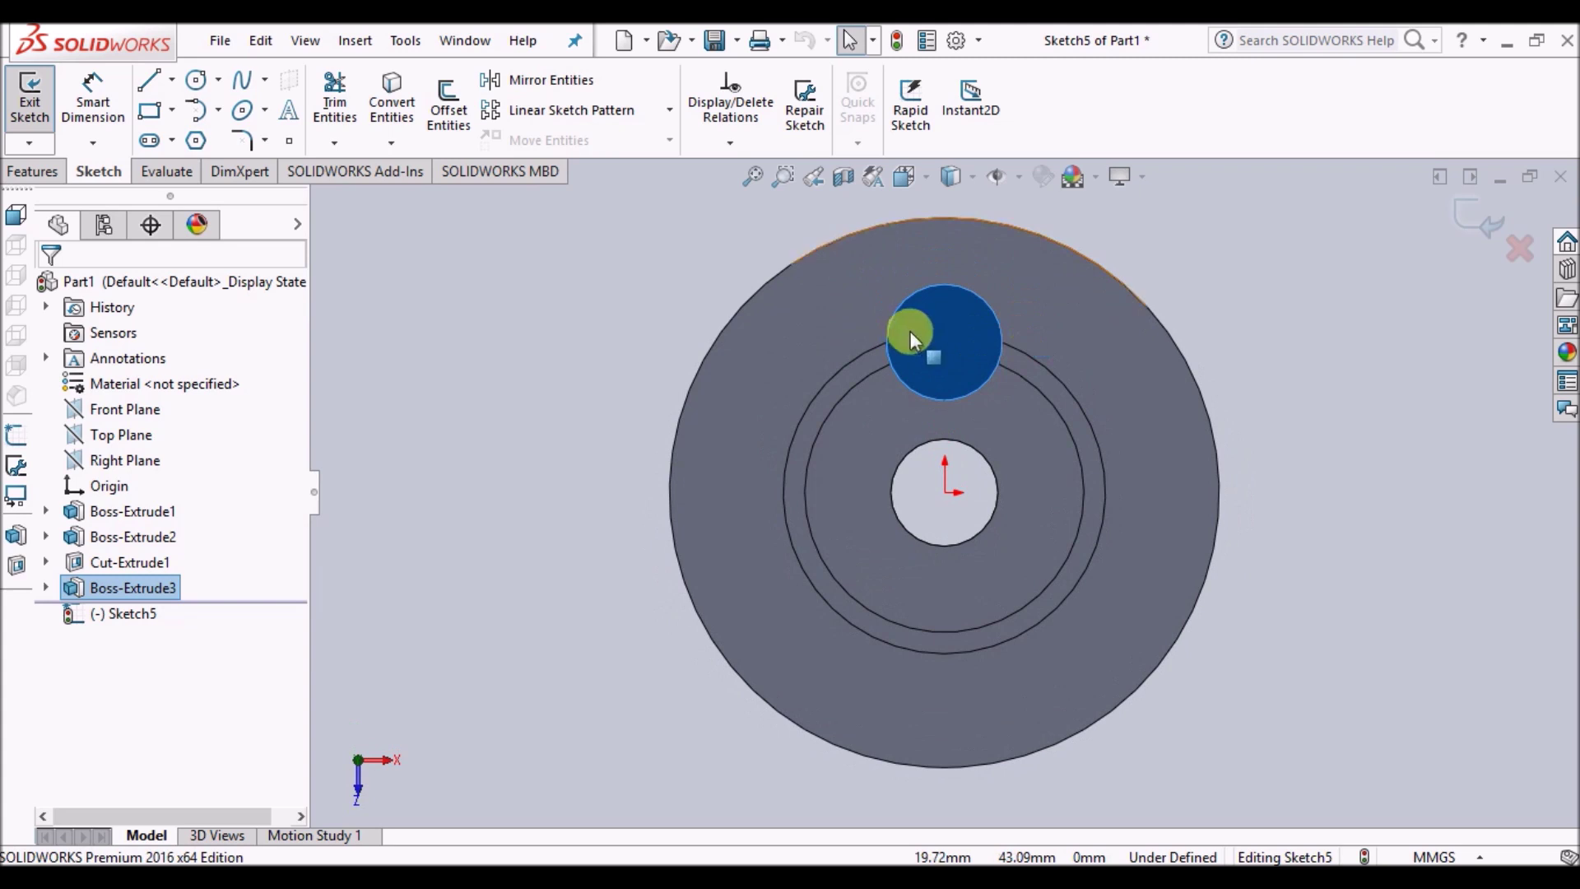
left_click(195, 81)
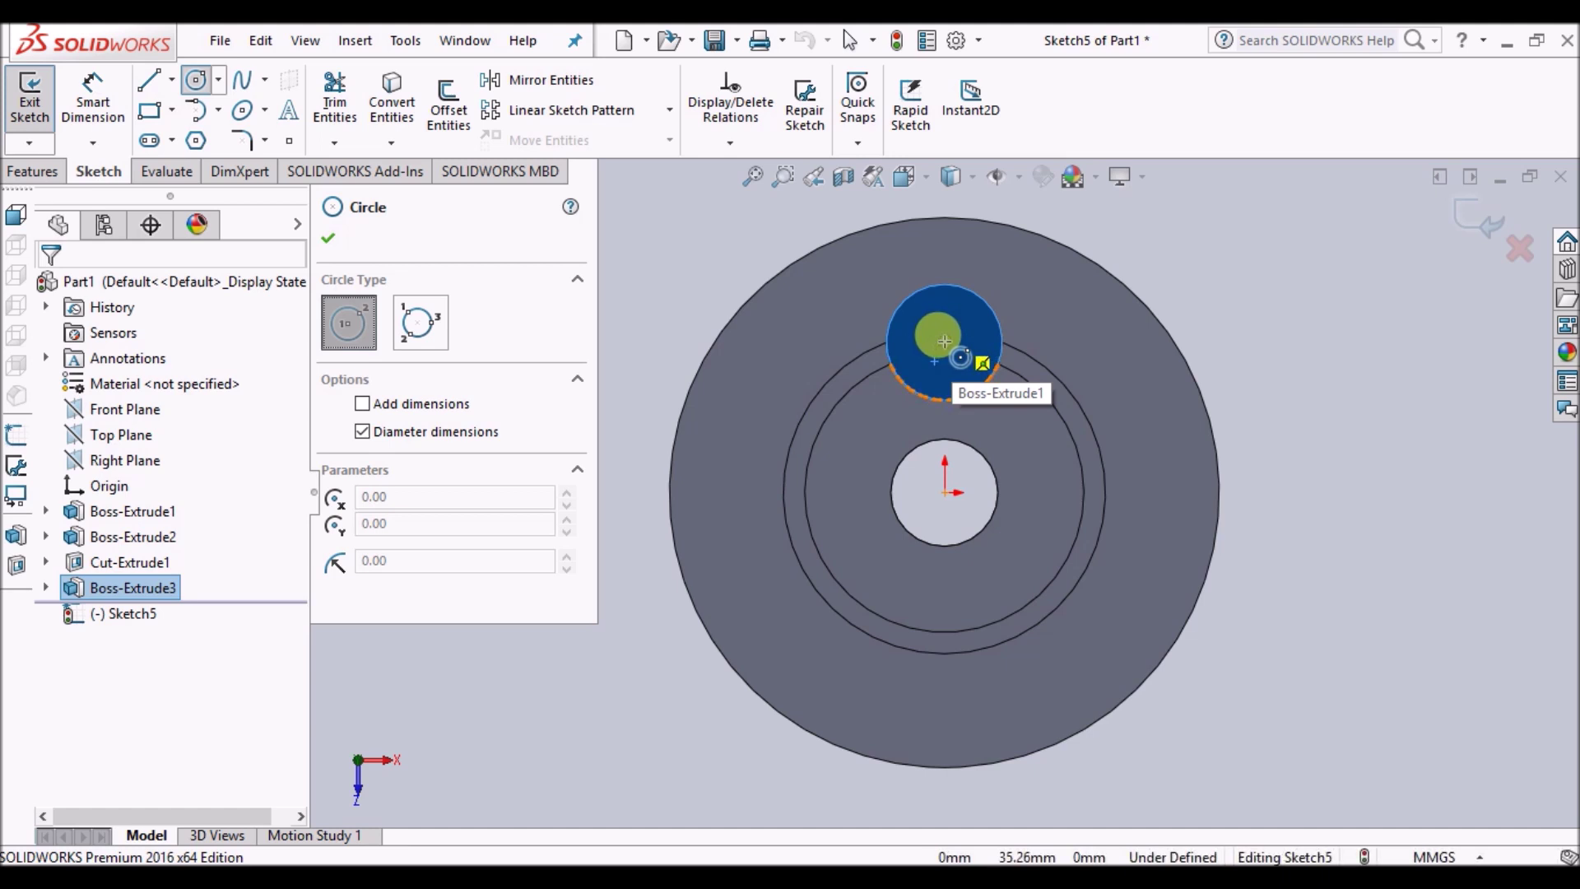
left_click(944, 340)
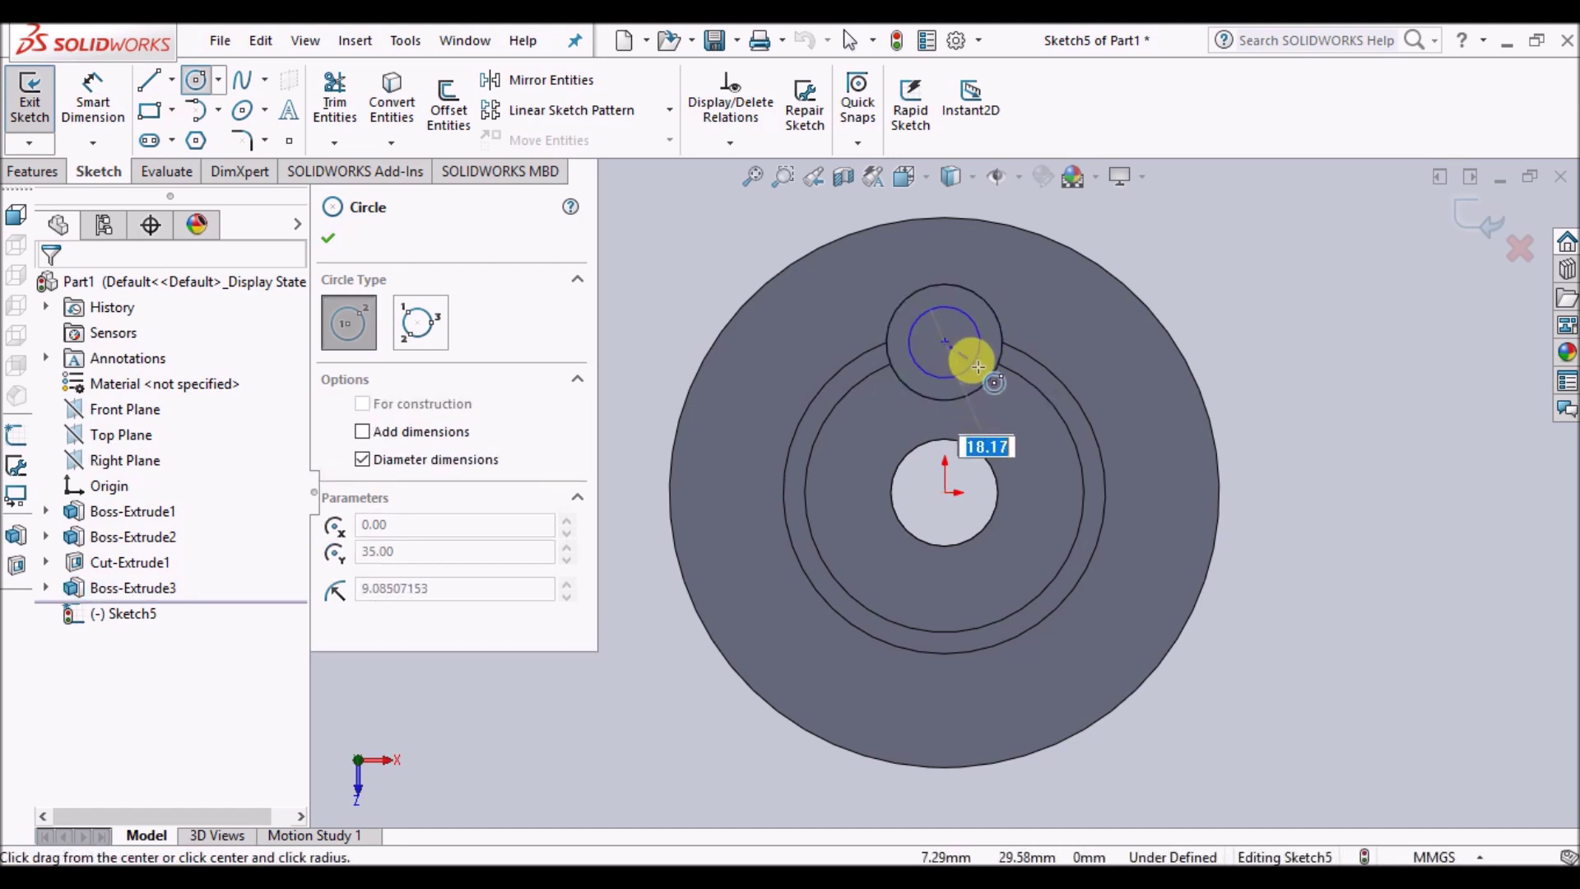
left_click(975, 355)
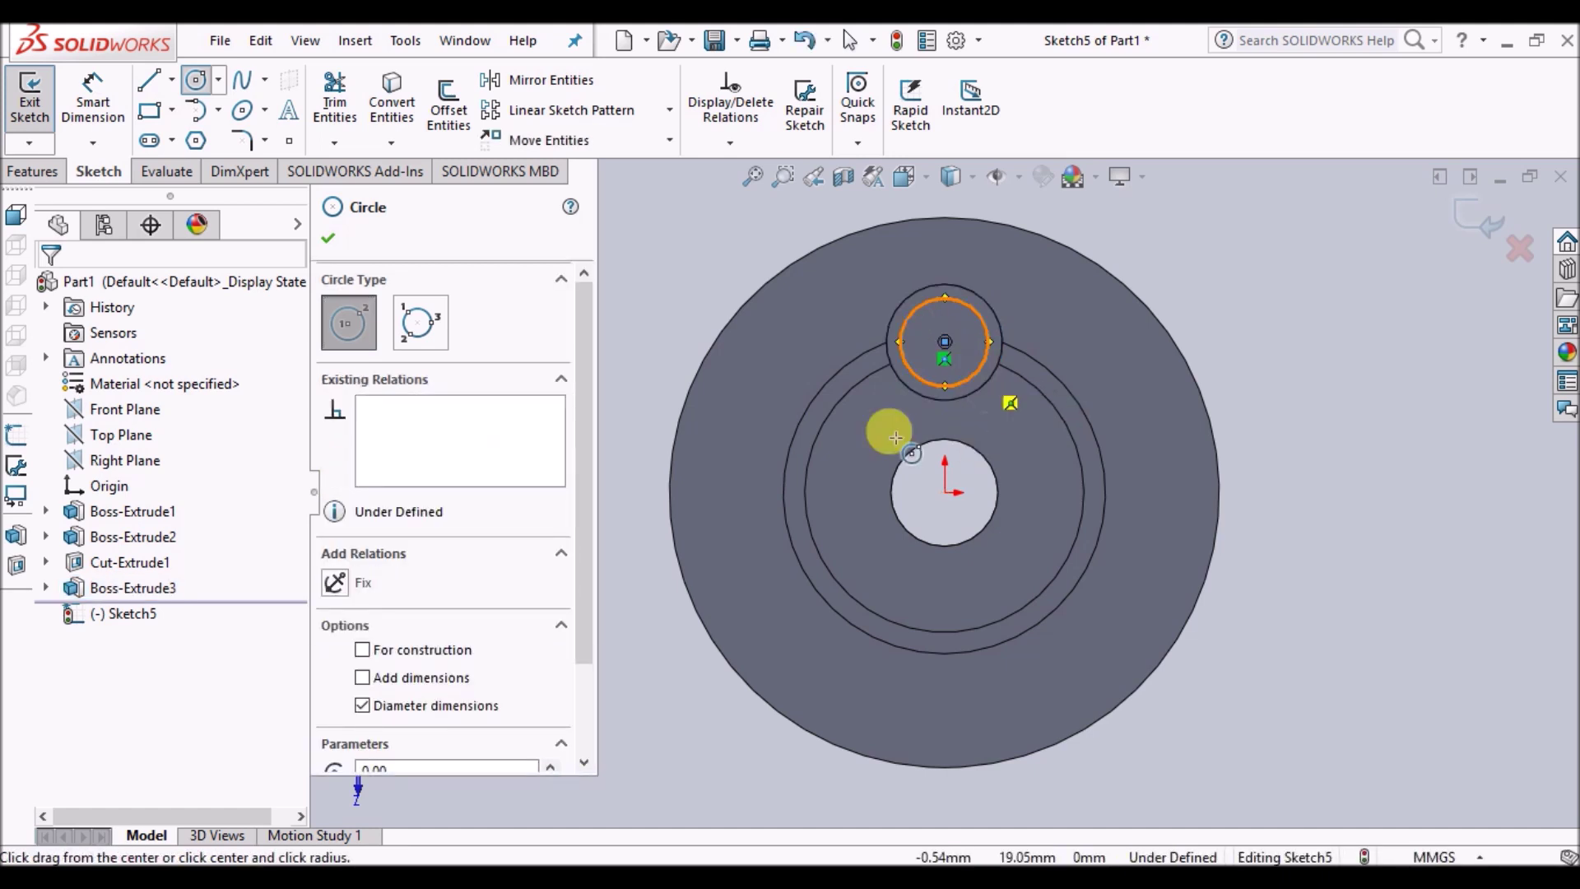
Set the radius of the circle on the boss's top face to 7.5 mm and finish the circle
scroll(549, 576, "down", 2)
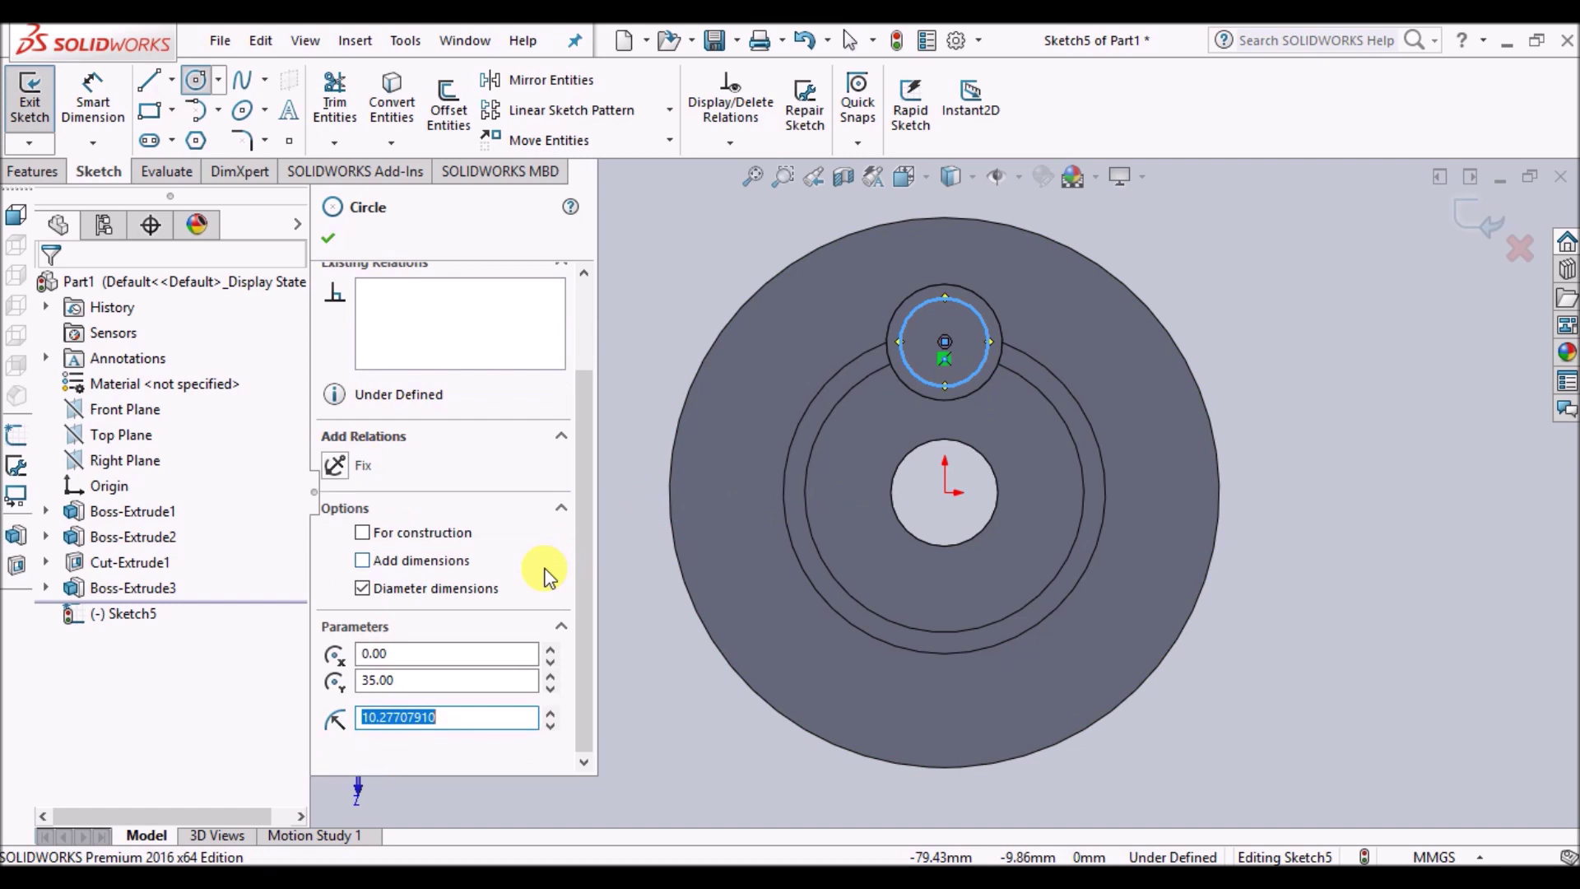
type("7.5")
key("Return")
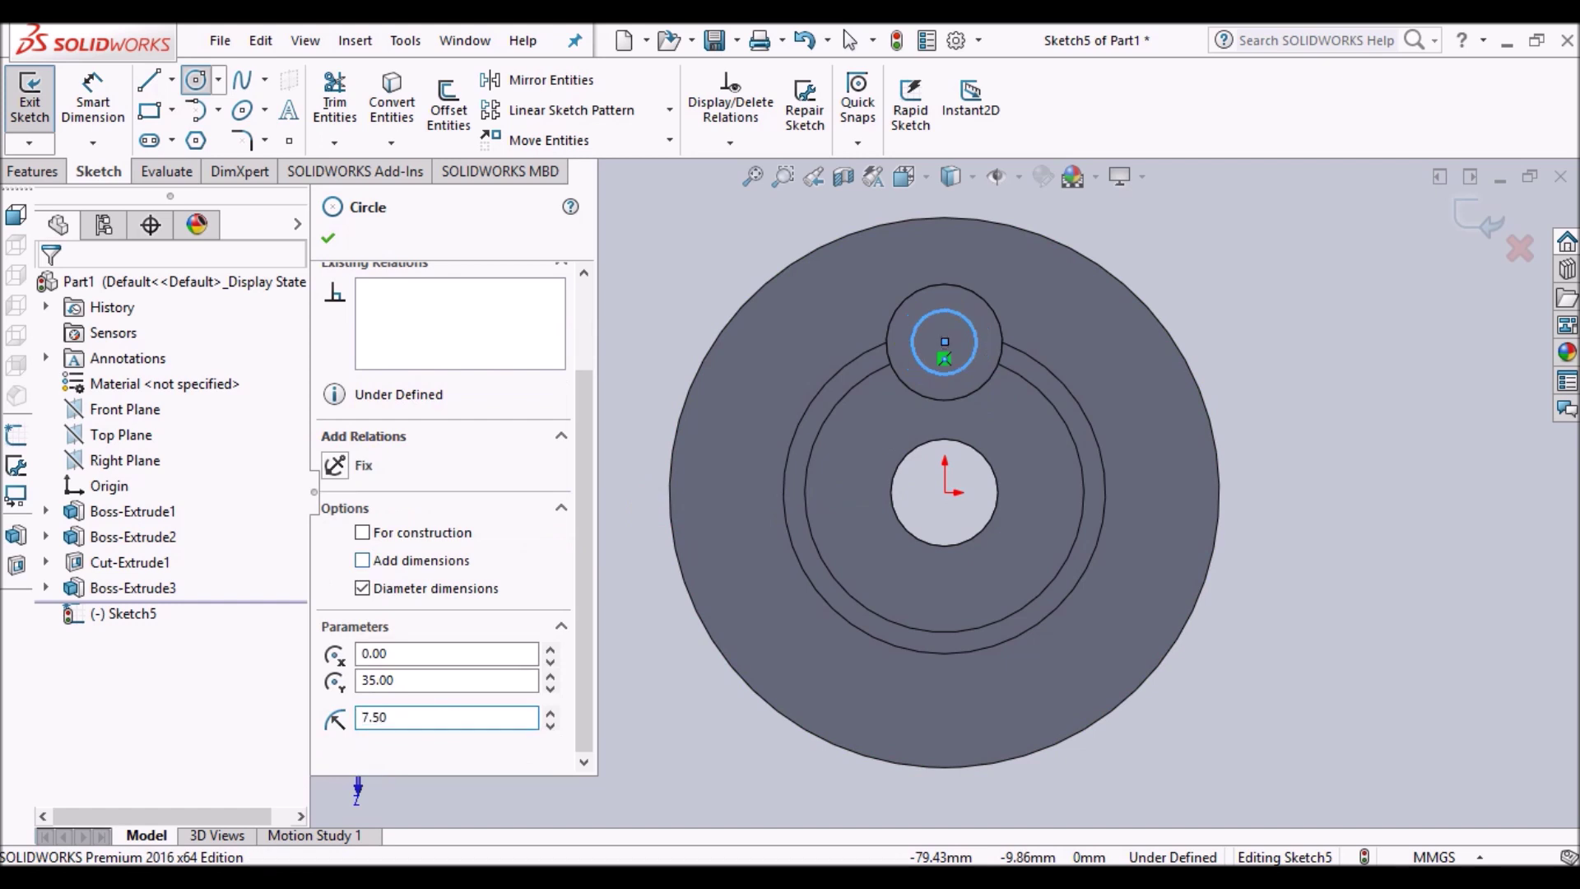
left_click(334, 239)
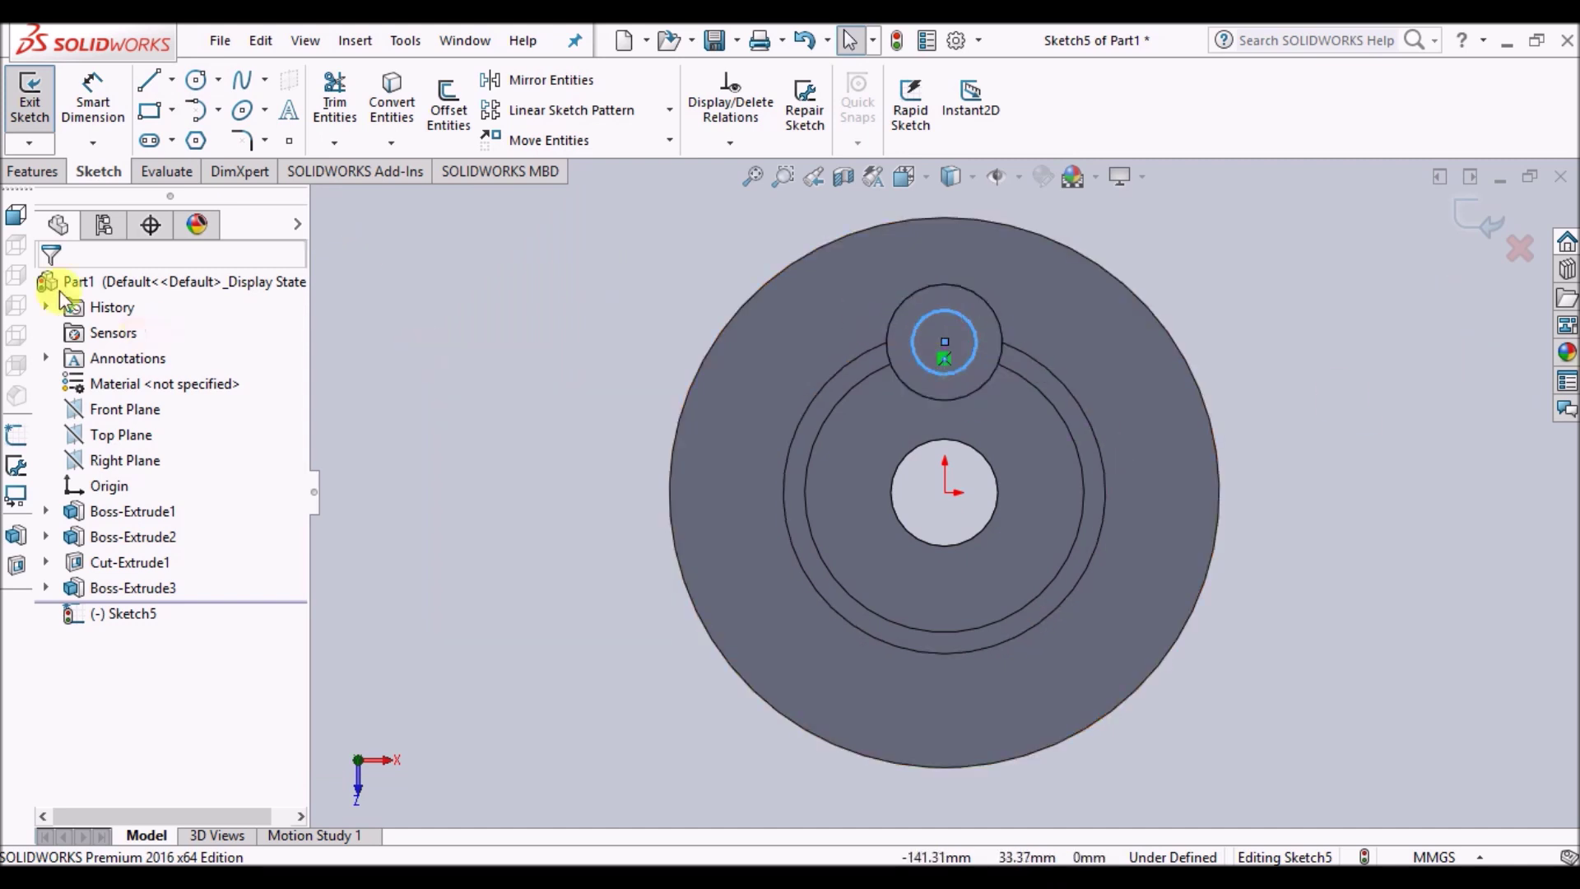
Cut the 7.5 mm radius circle through the boss and disc with the Through All end condition
left_click(45, 169)
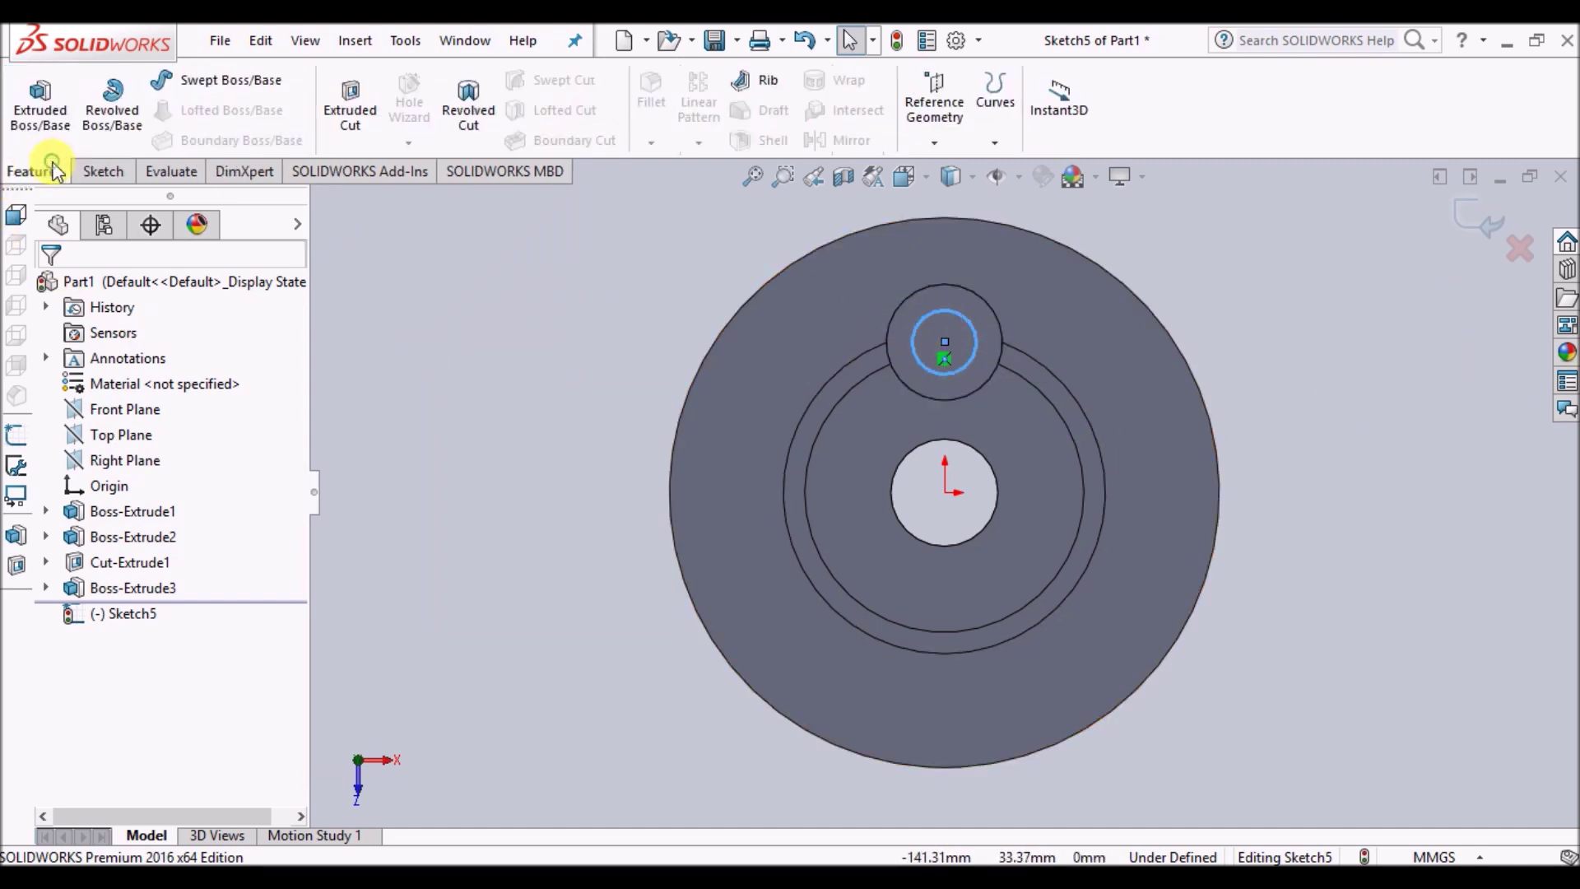
left_click(354, 115)
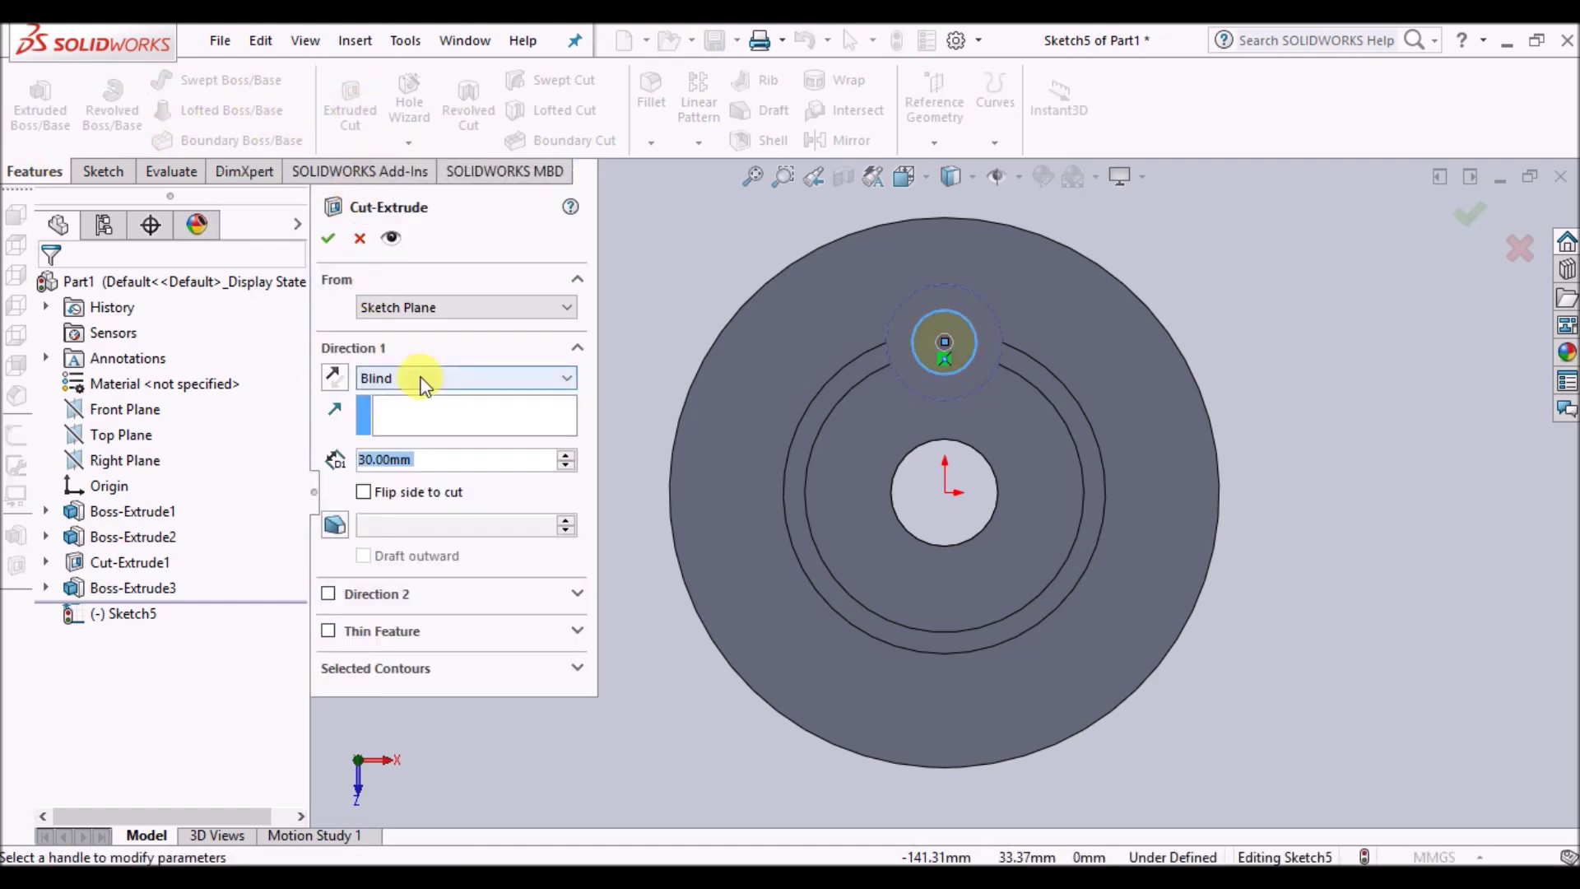
left_click(422, 378)
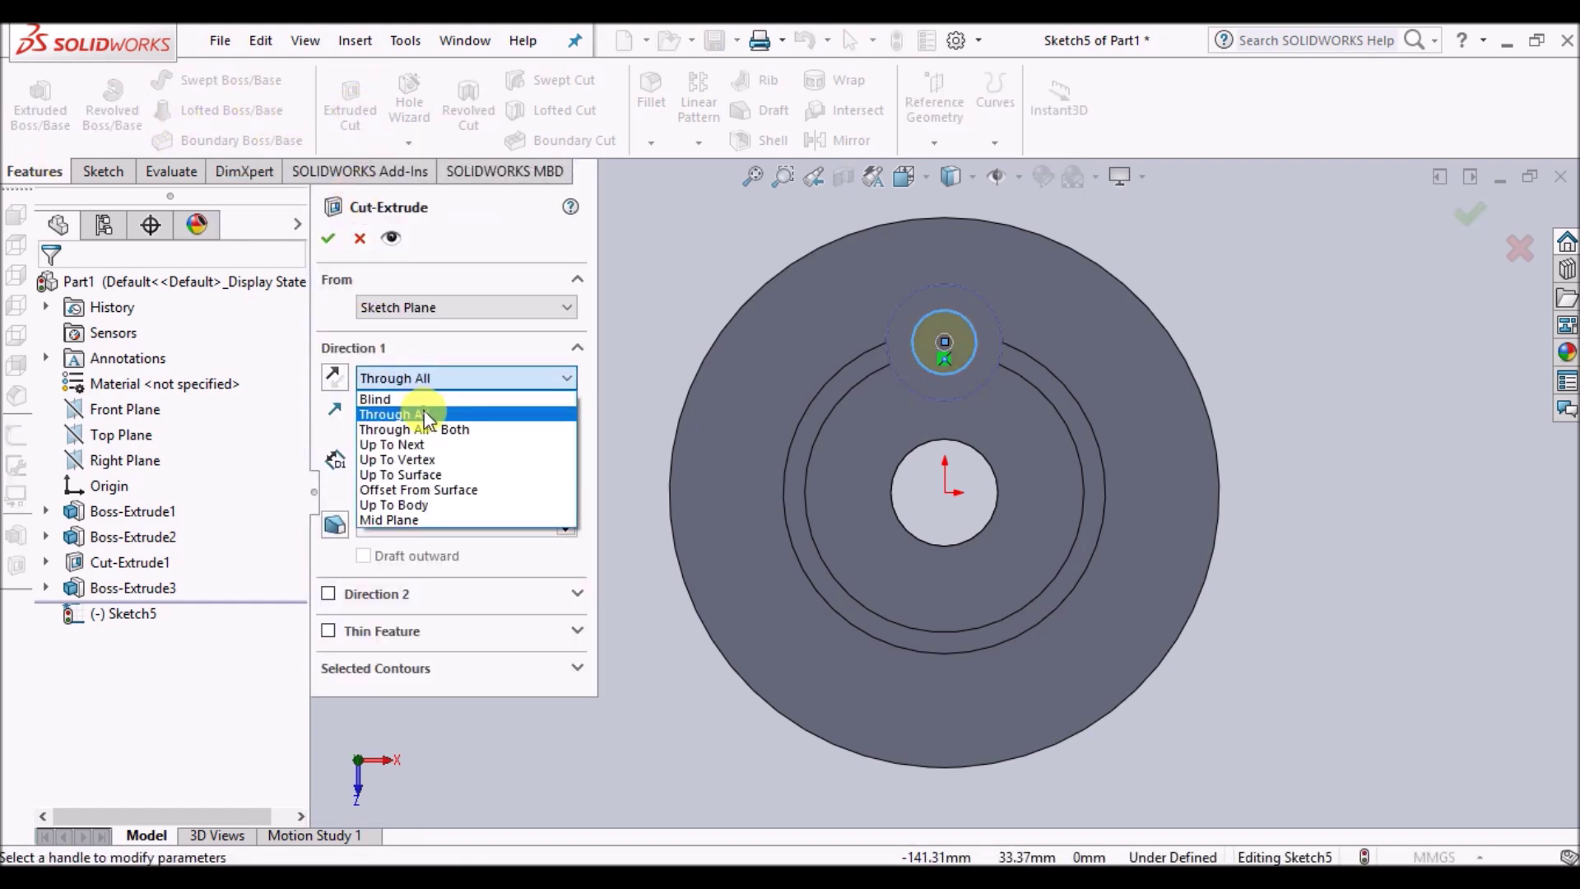
left_click(421, 413)
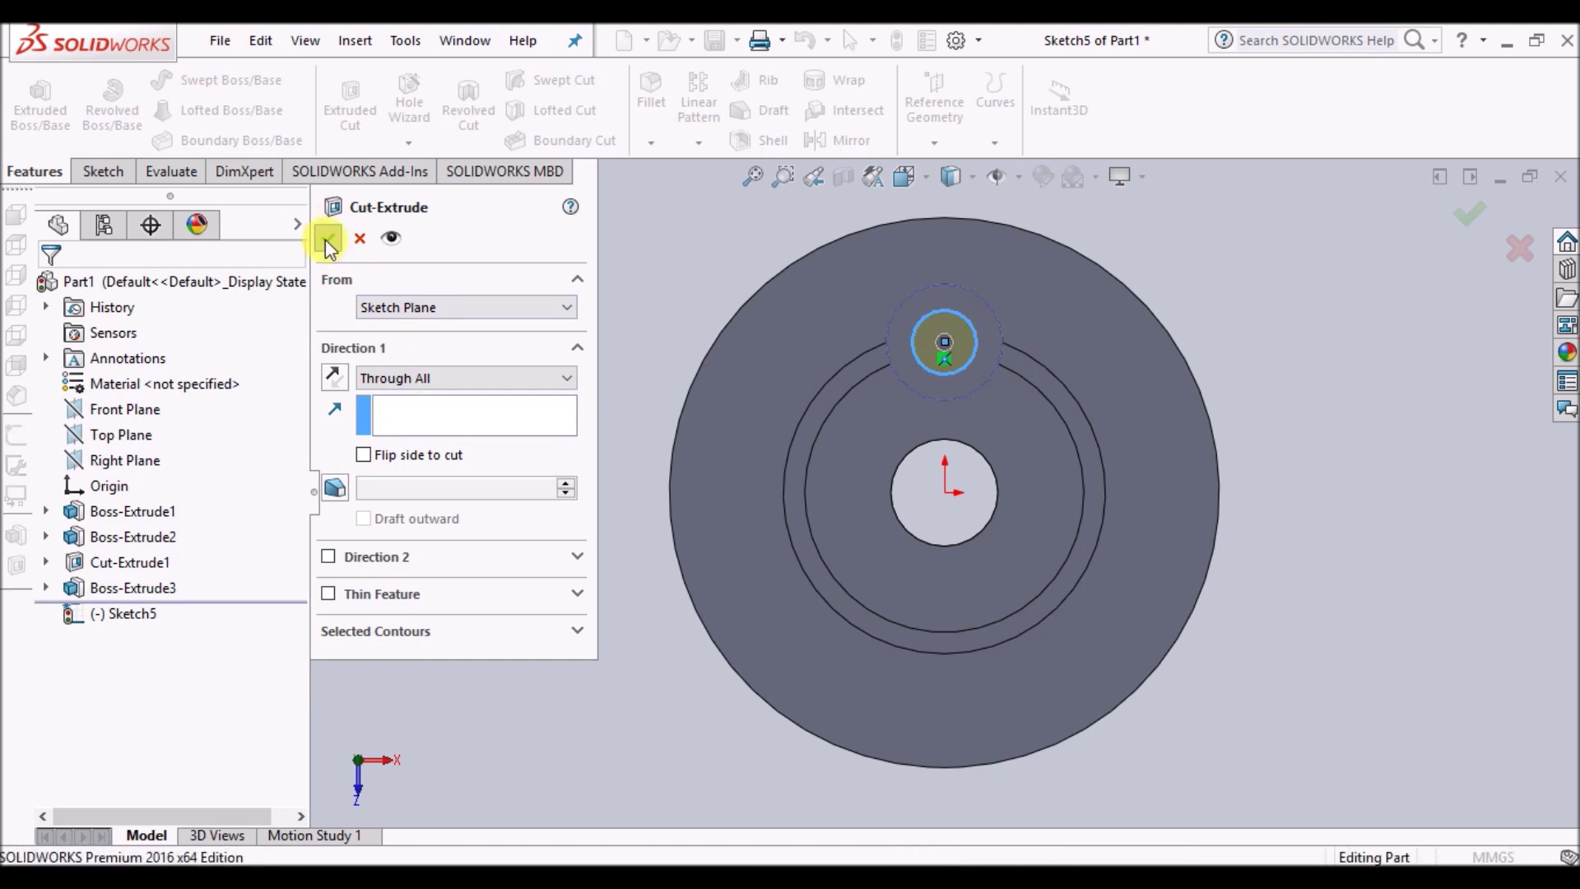
left_click(326, 240)
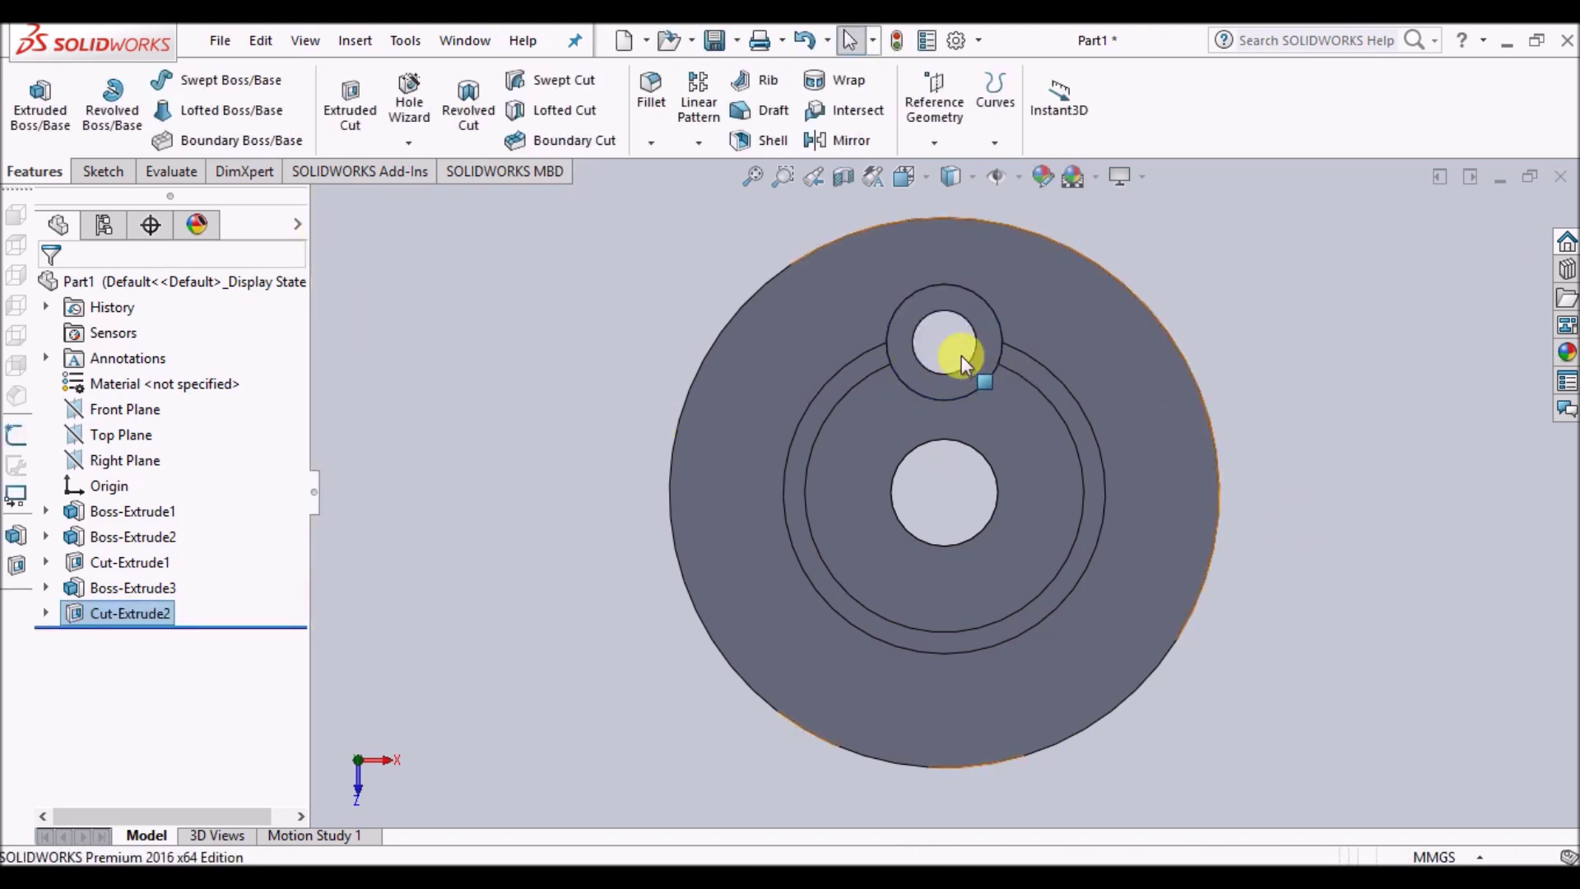
Start a Fillet and select the small boss's top face and a vertical edge where the boss meets the raised ring
right_click(1227, 461)
mouse_move(1324, 421)
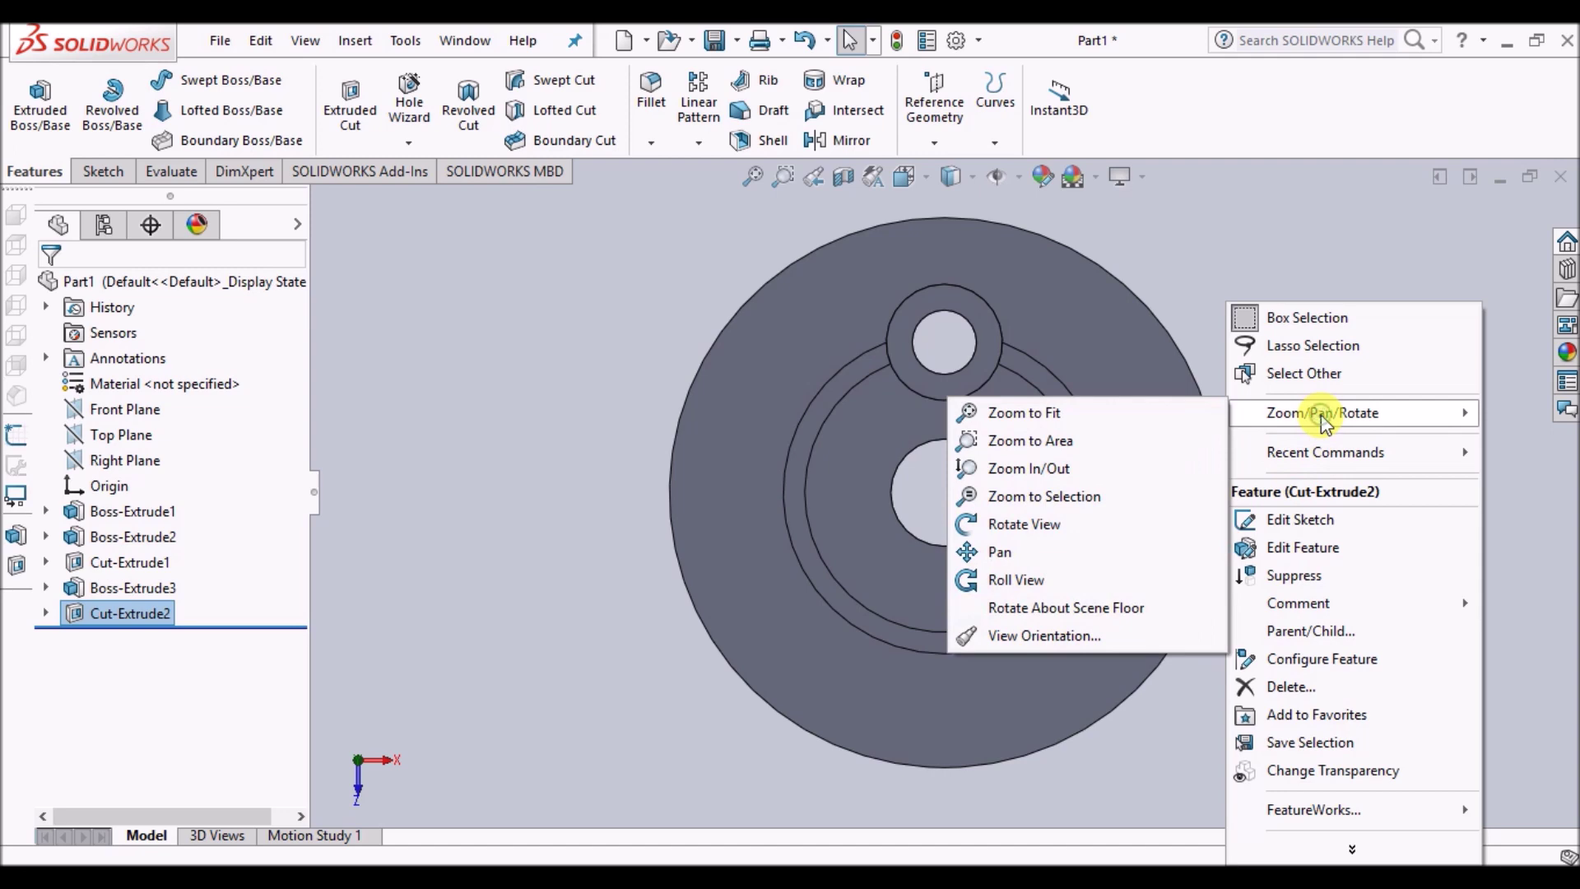
left_click(1098, 526)
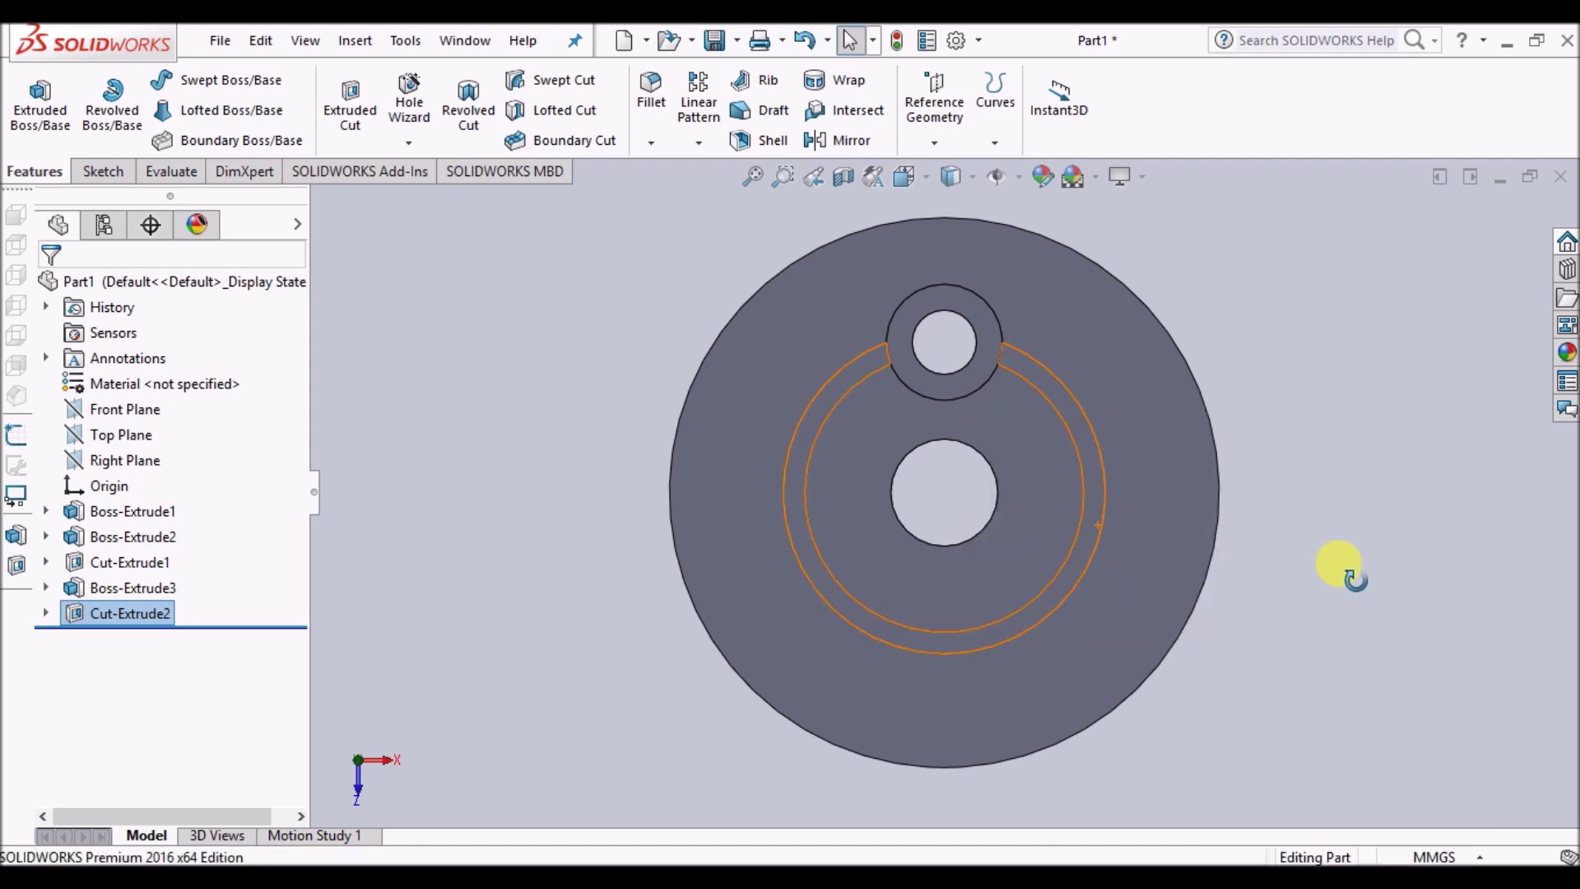
left_click_drag(1323, 639, 1359, 586)
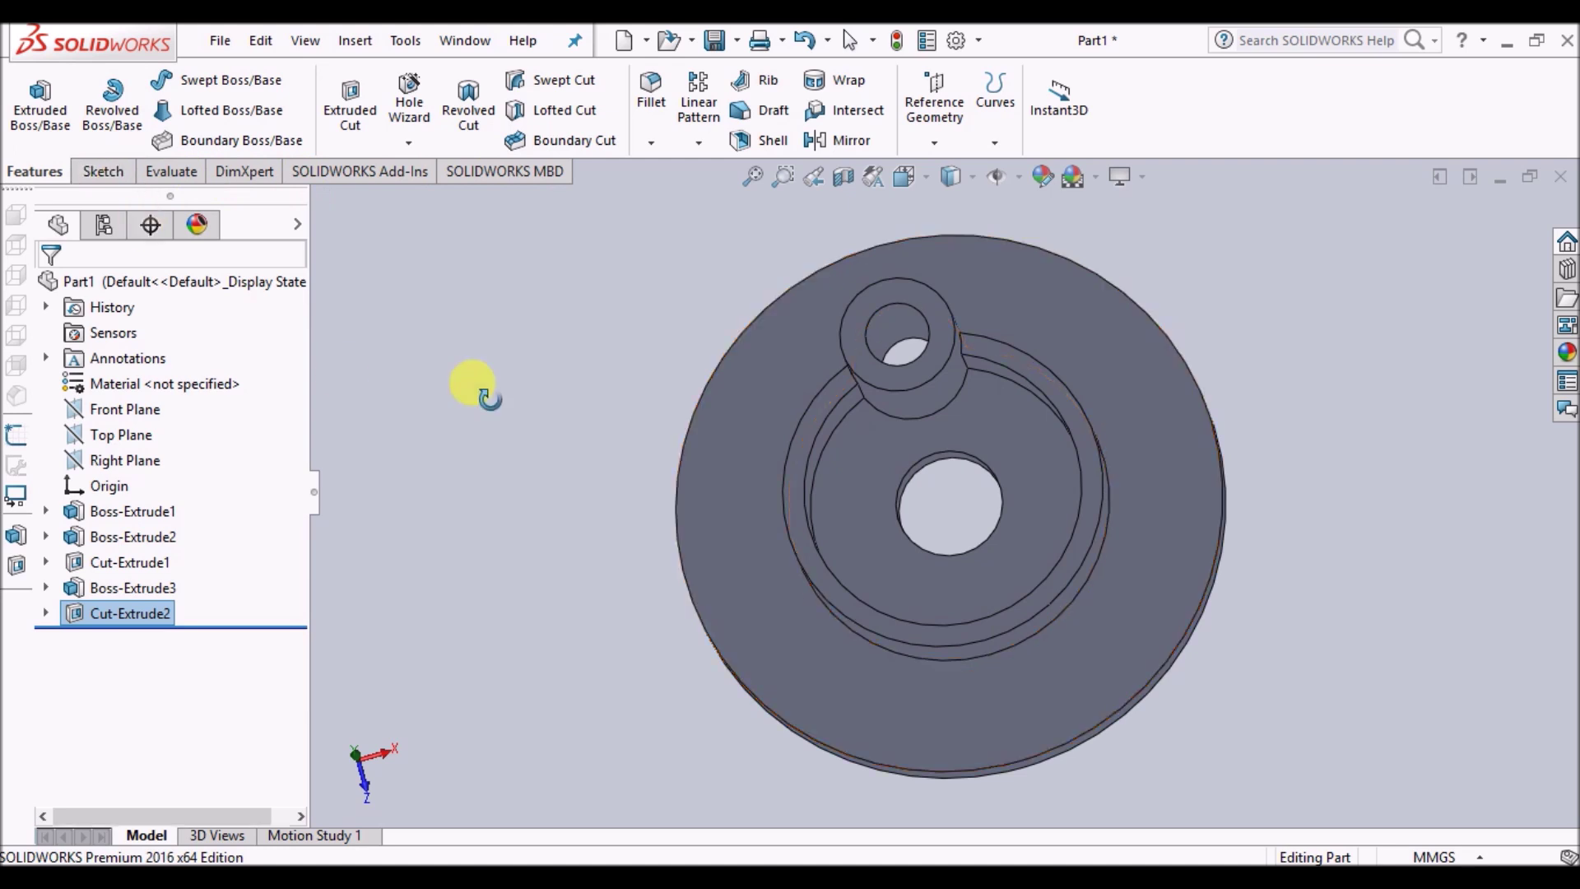
key("Escape")
left_click(101, 174)
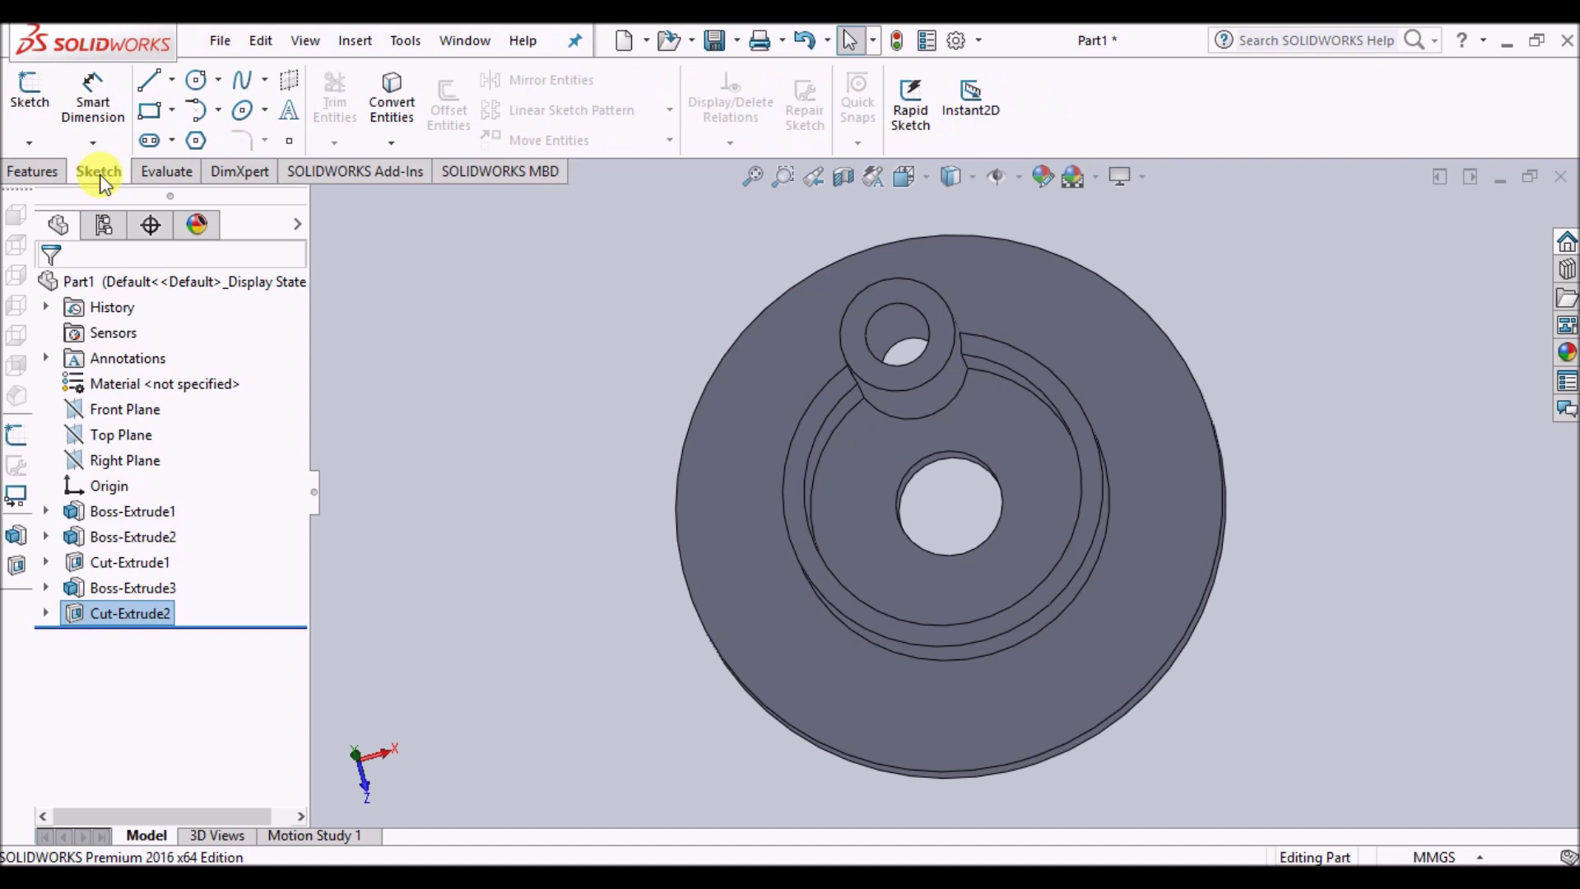
left_click(27, 175)
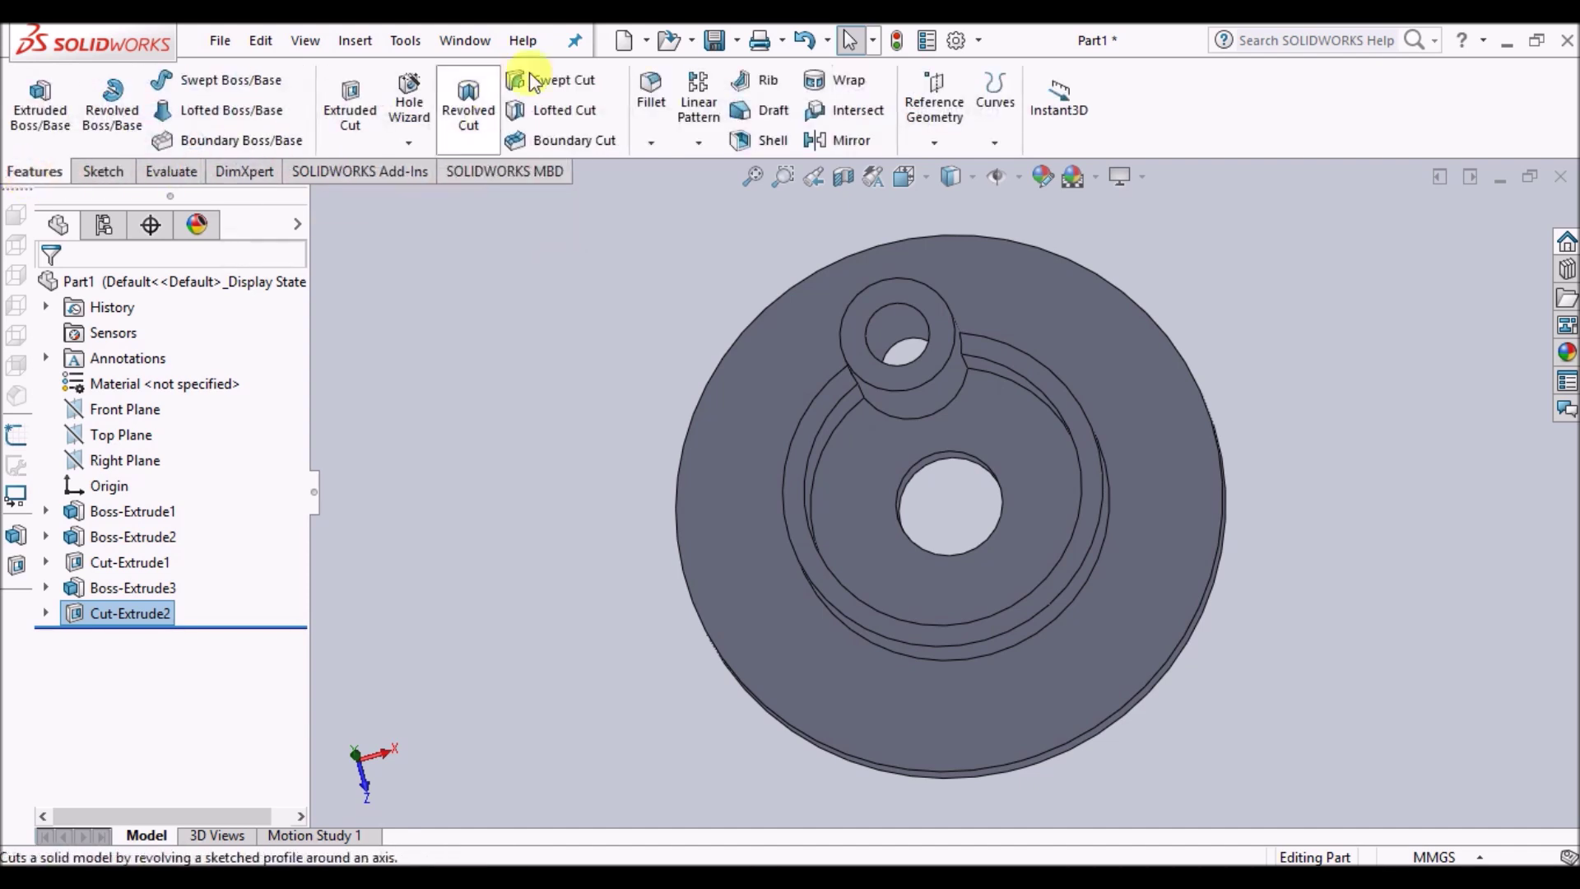
left_click(654, 100)
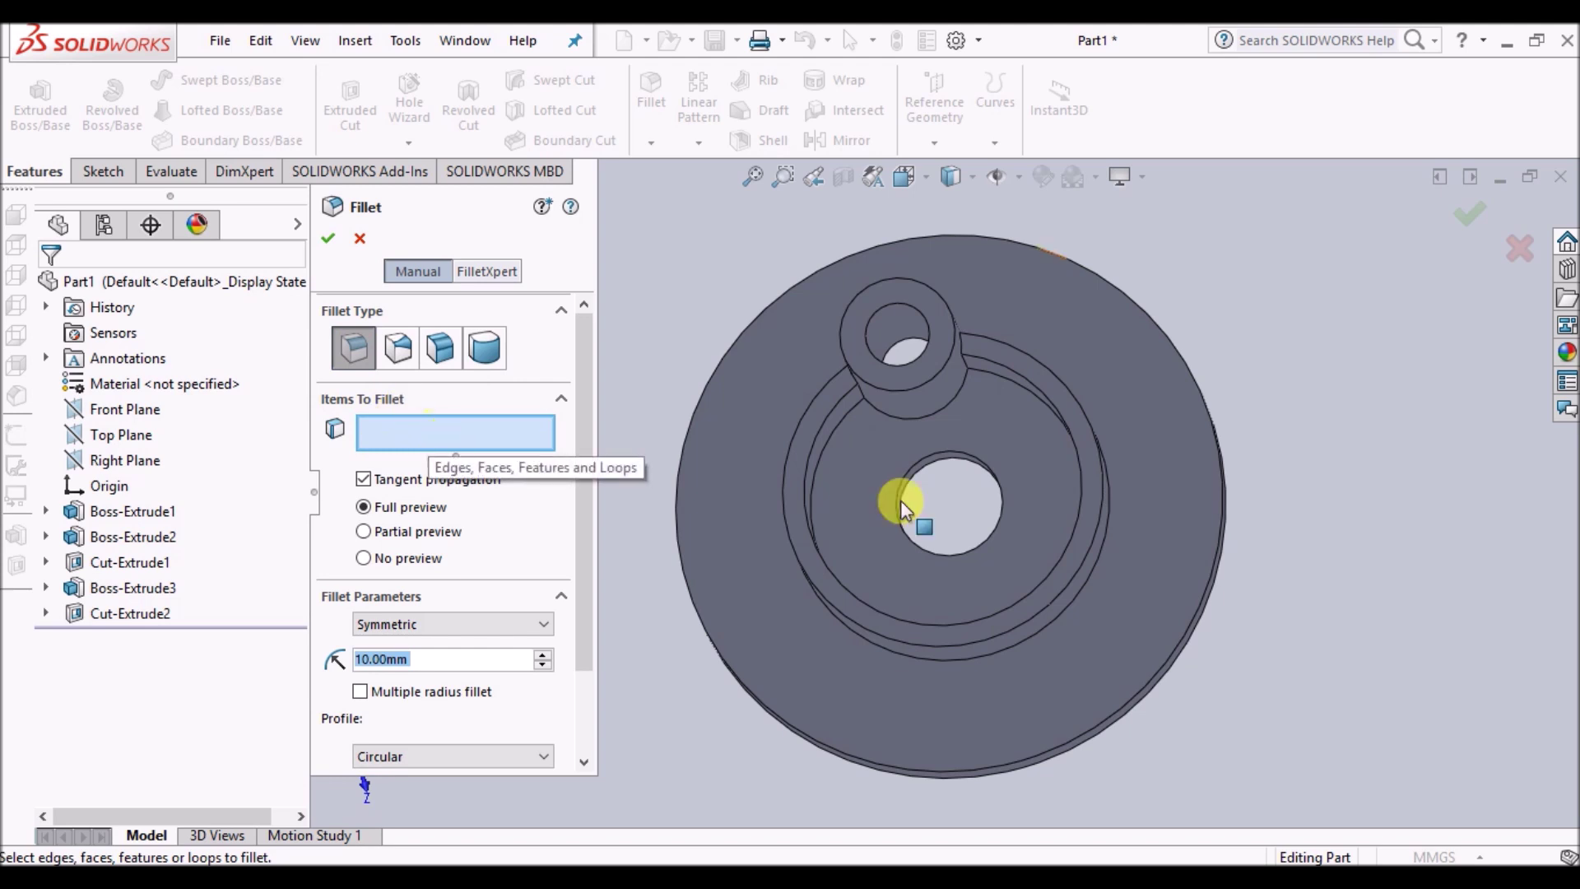
left_click(927, 370)
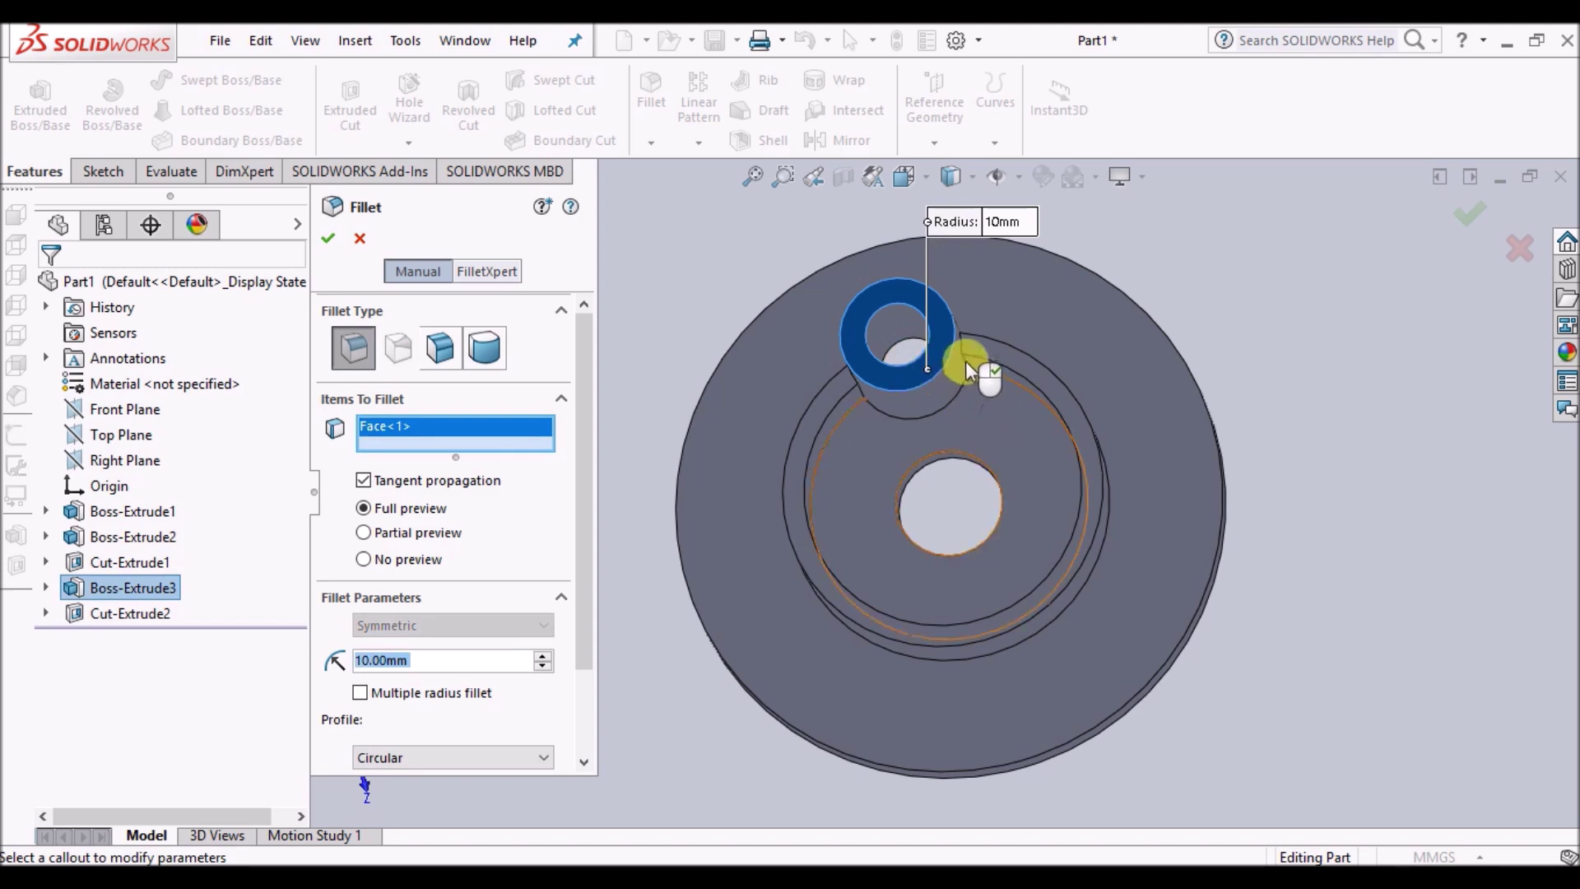
left_click(965, 361)
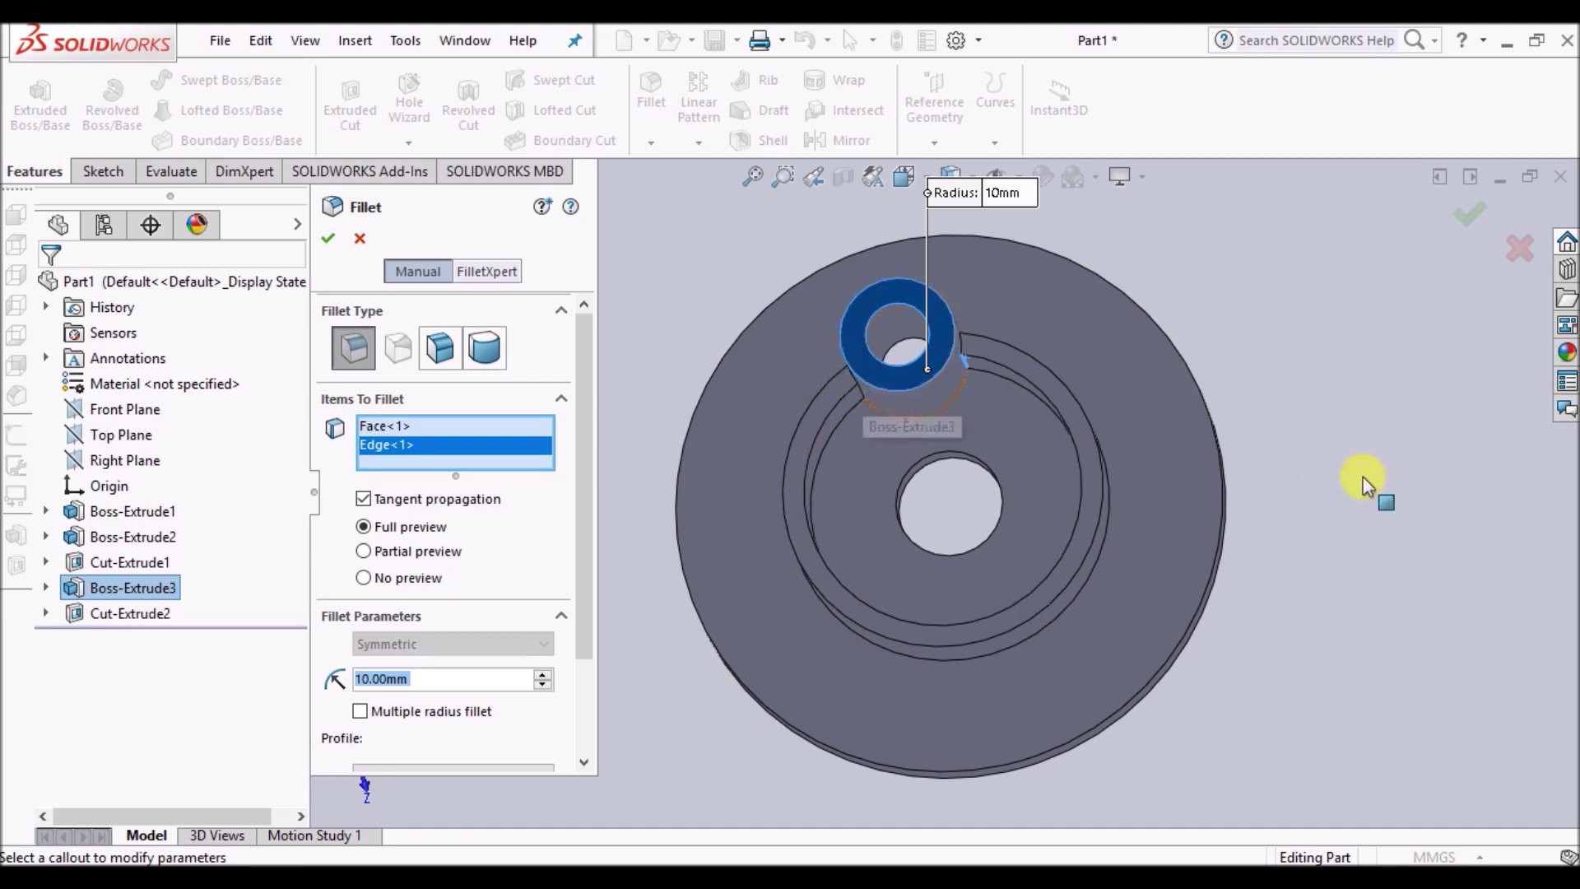
Add the vertical boss-to-ring edge on the boss's opposite side to the fillet and set the radius to 2 mm
right_click(1326, 431)
mouse_move(1399, 576)
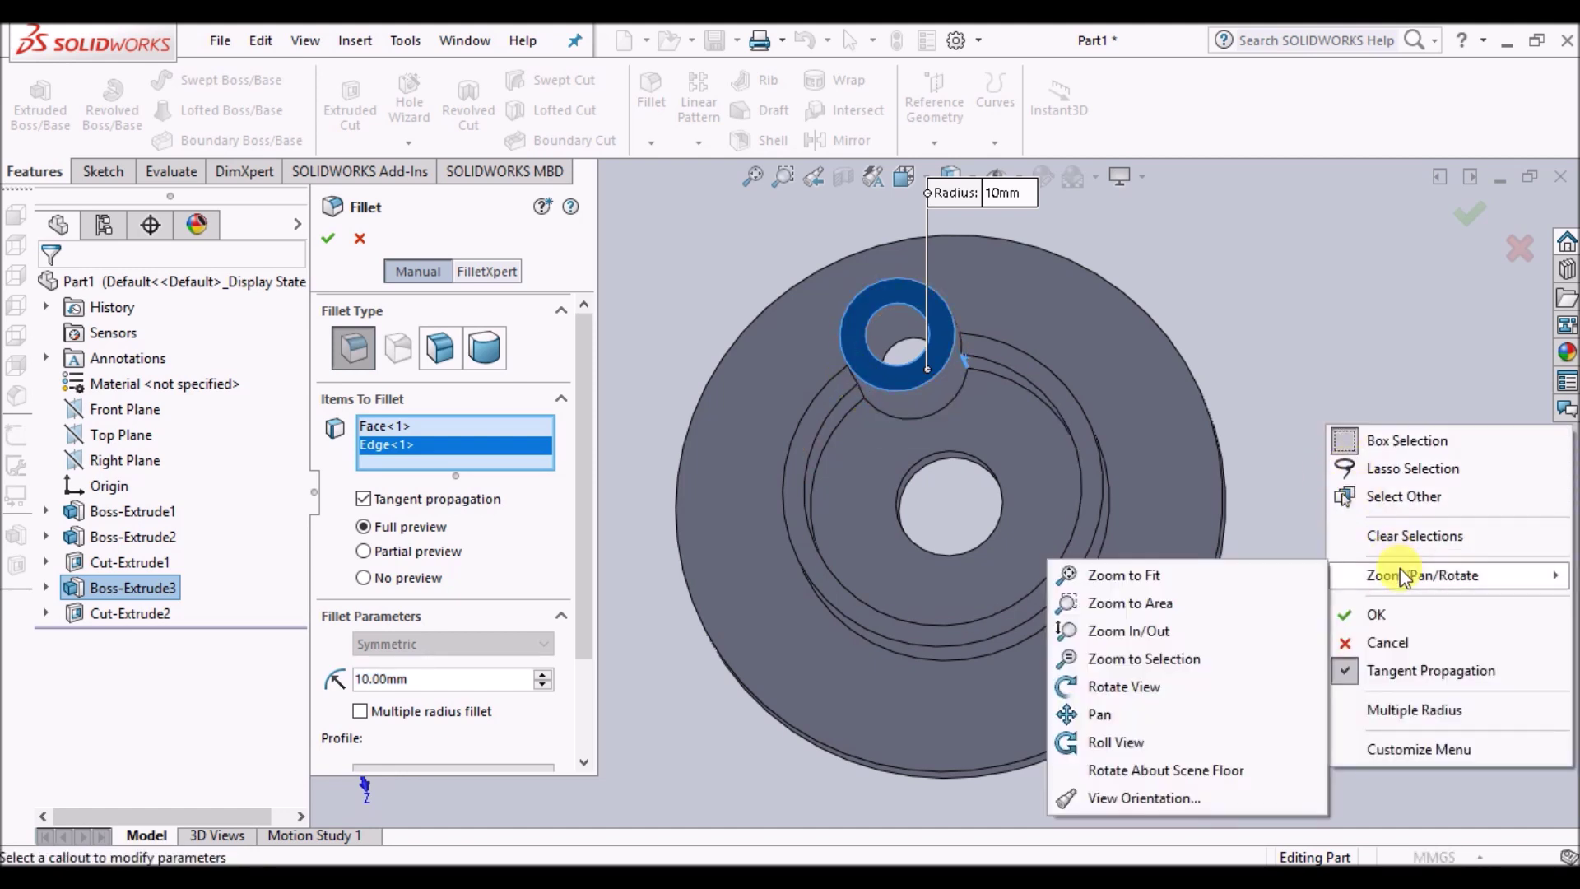
left_click(1095, 688)
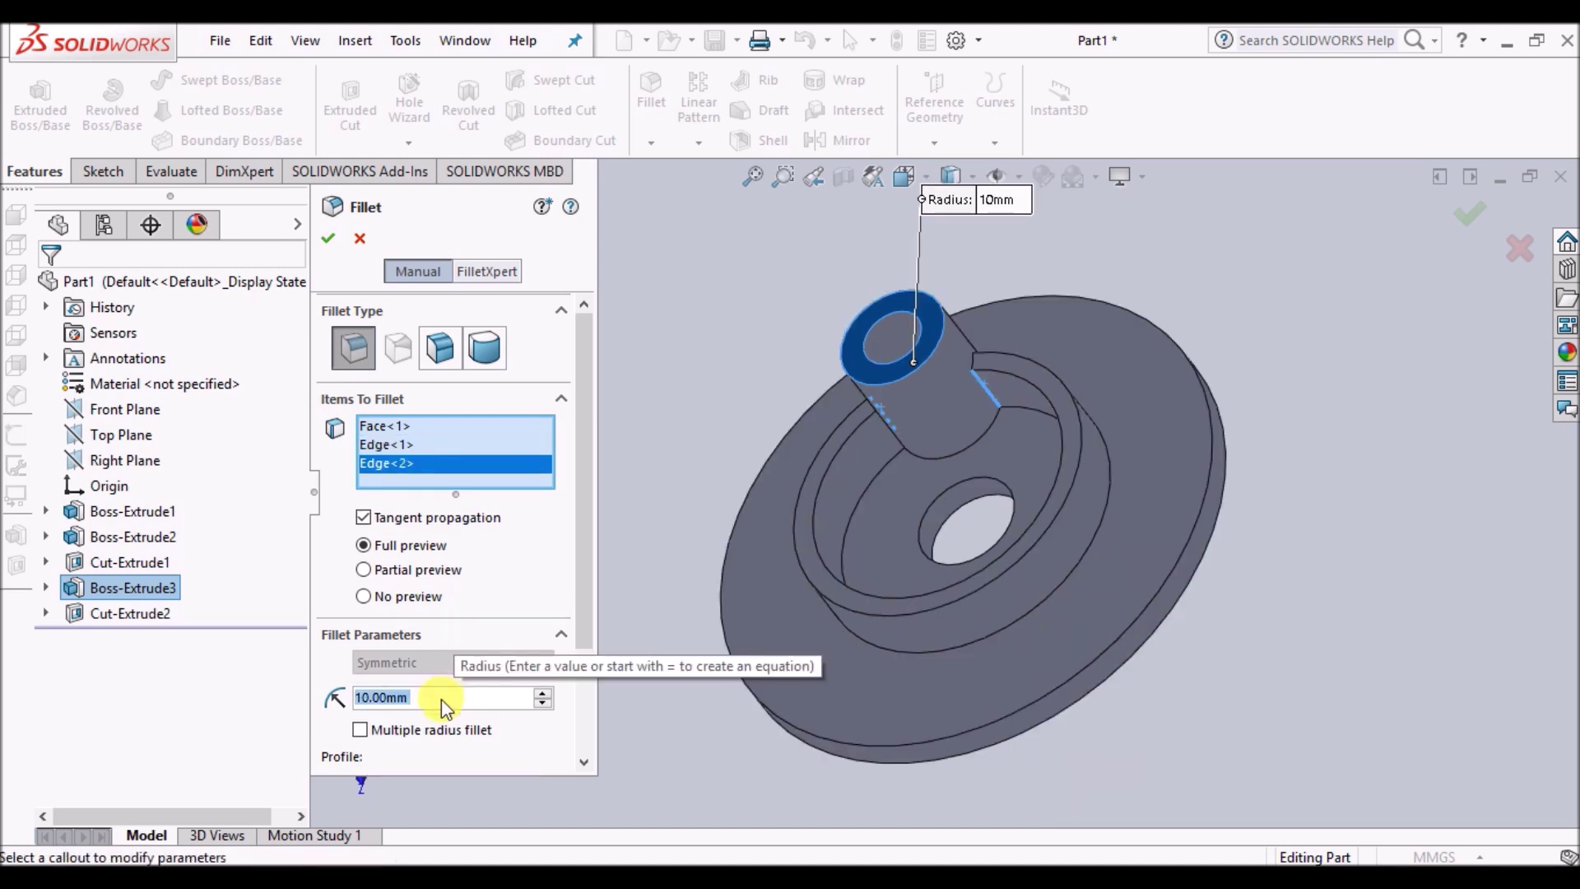
type("2")
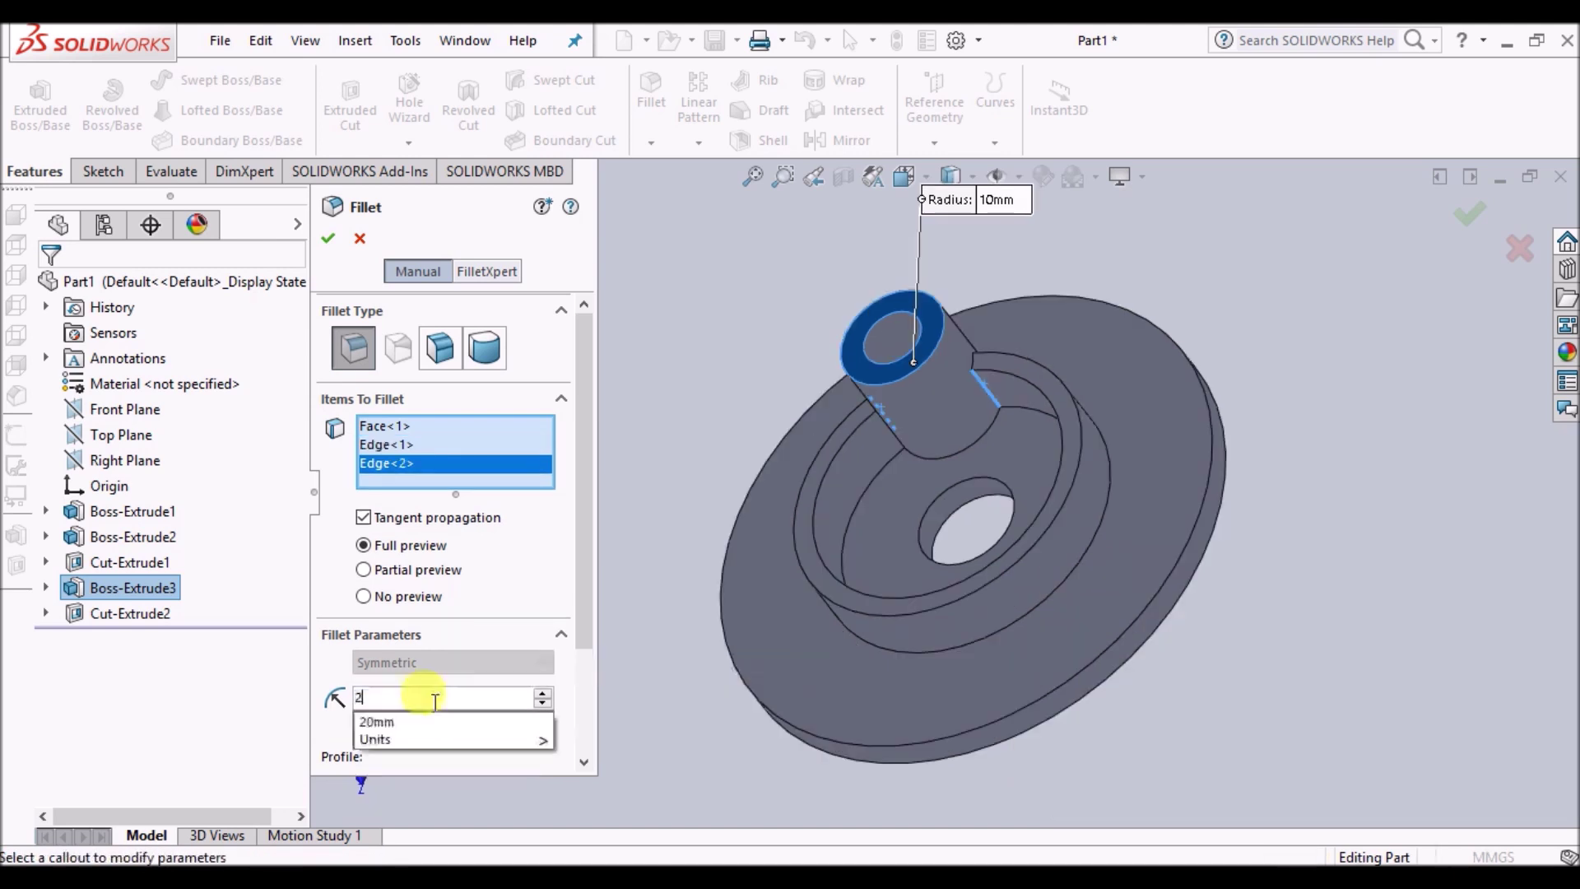
key("Return")
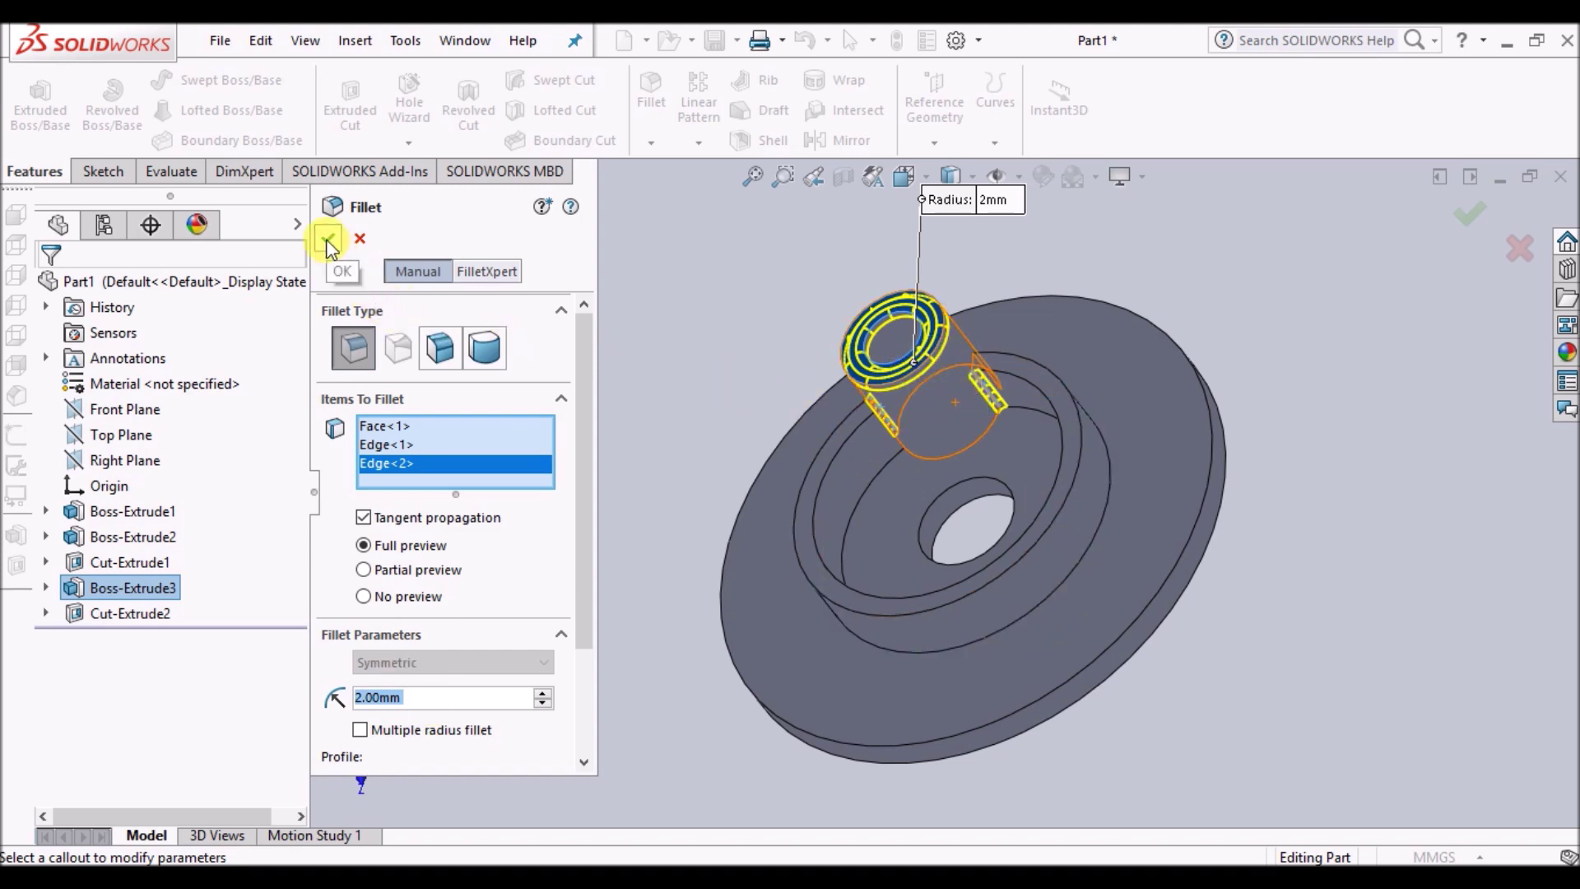
Add the ring's top edges on both sides of the boss and another vertical boss-to-ring edge to the fillet selection
left_click(973, 363)
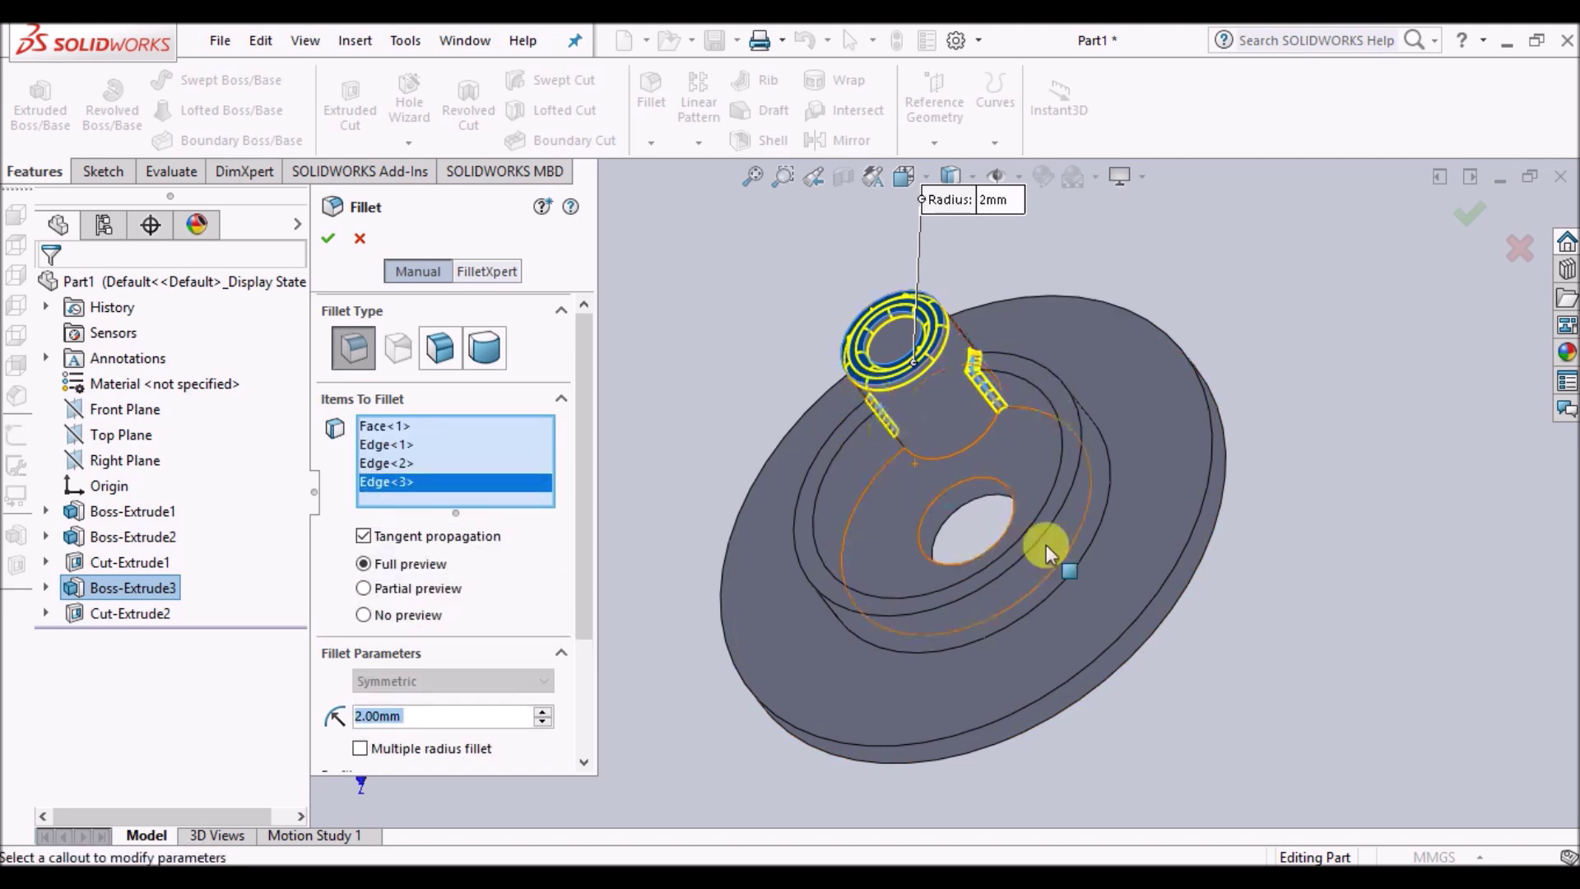
right_click(1381, 388)
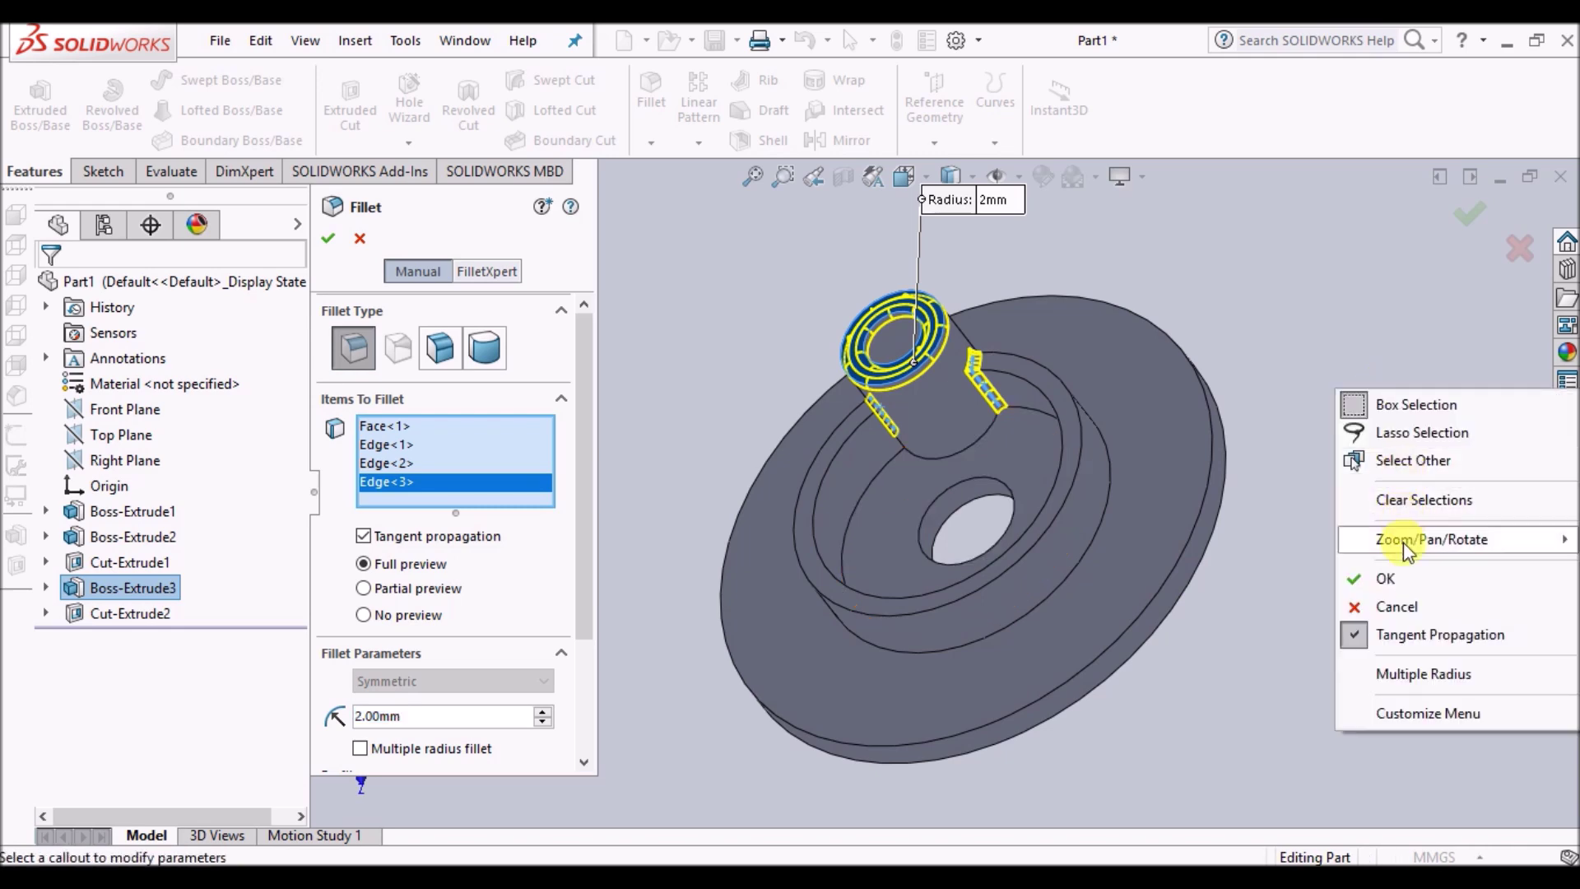
mouse_move(1404, 539)
left_click(1148, 651)
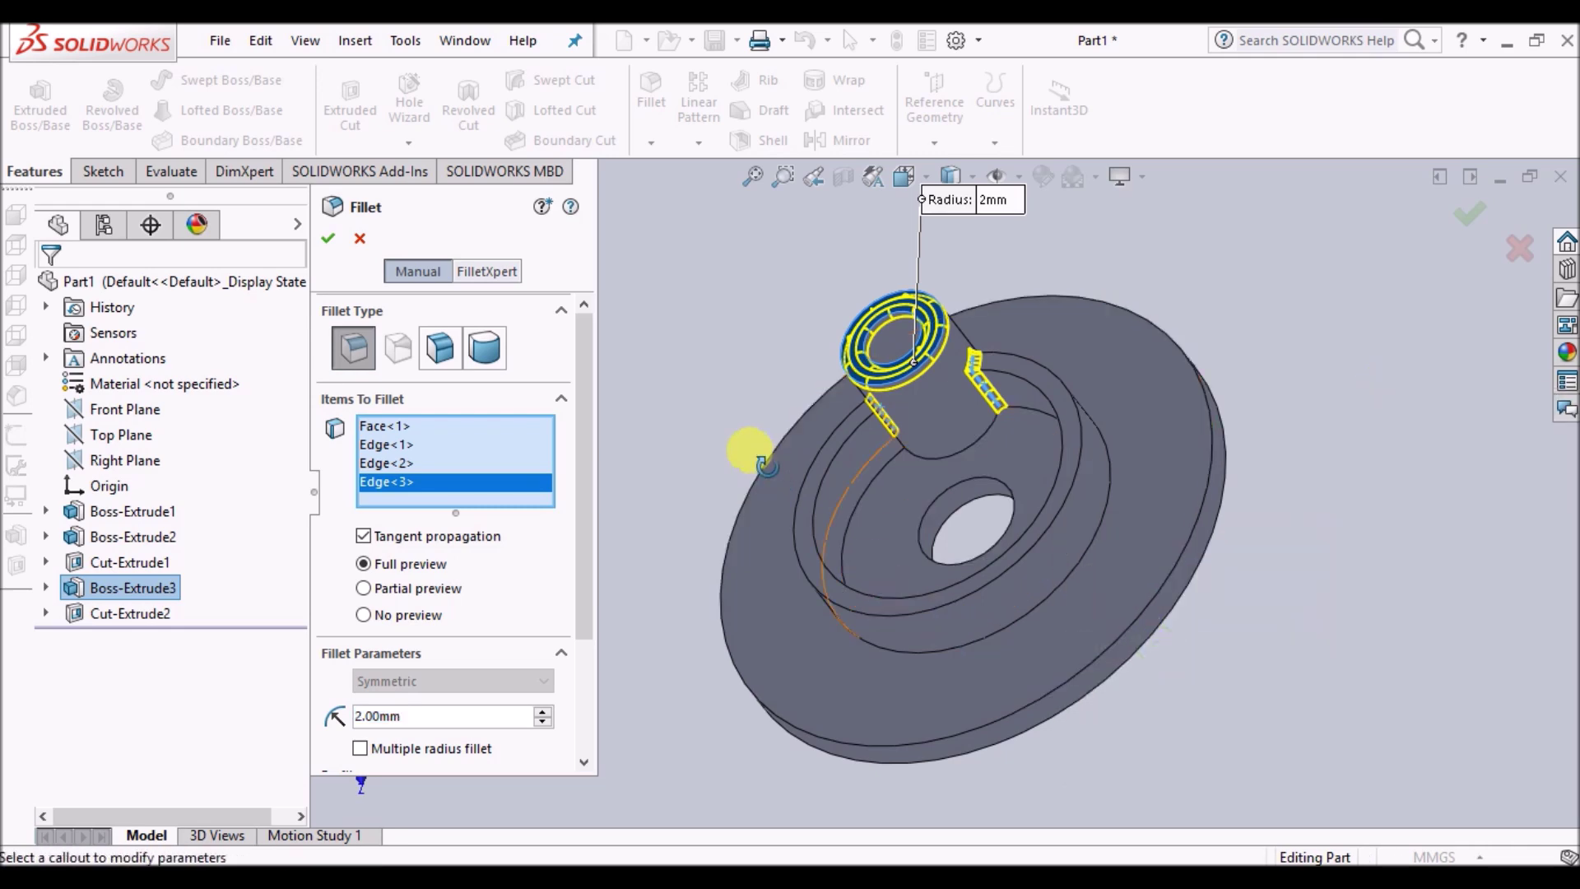
left_click_drag(744, 423, 823, 374)
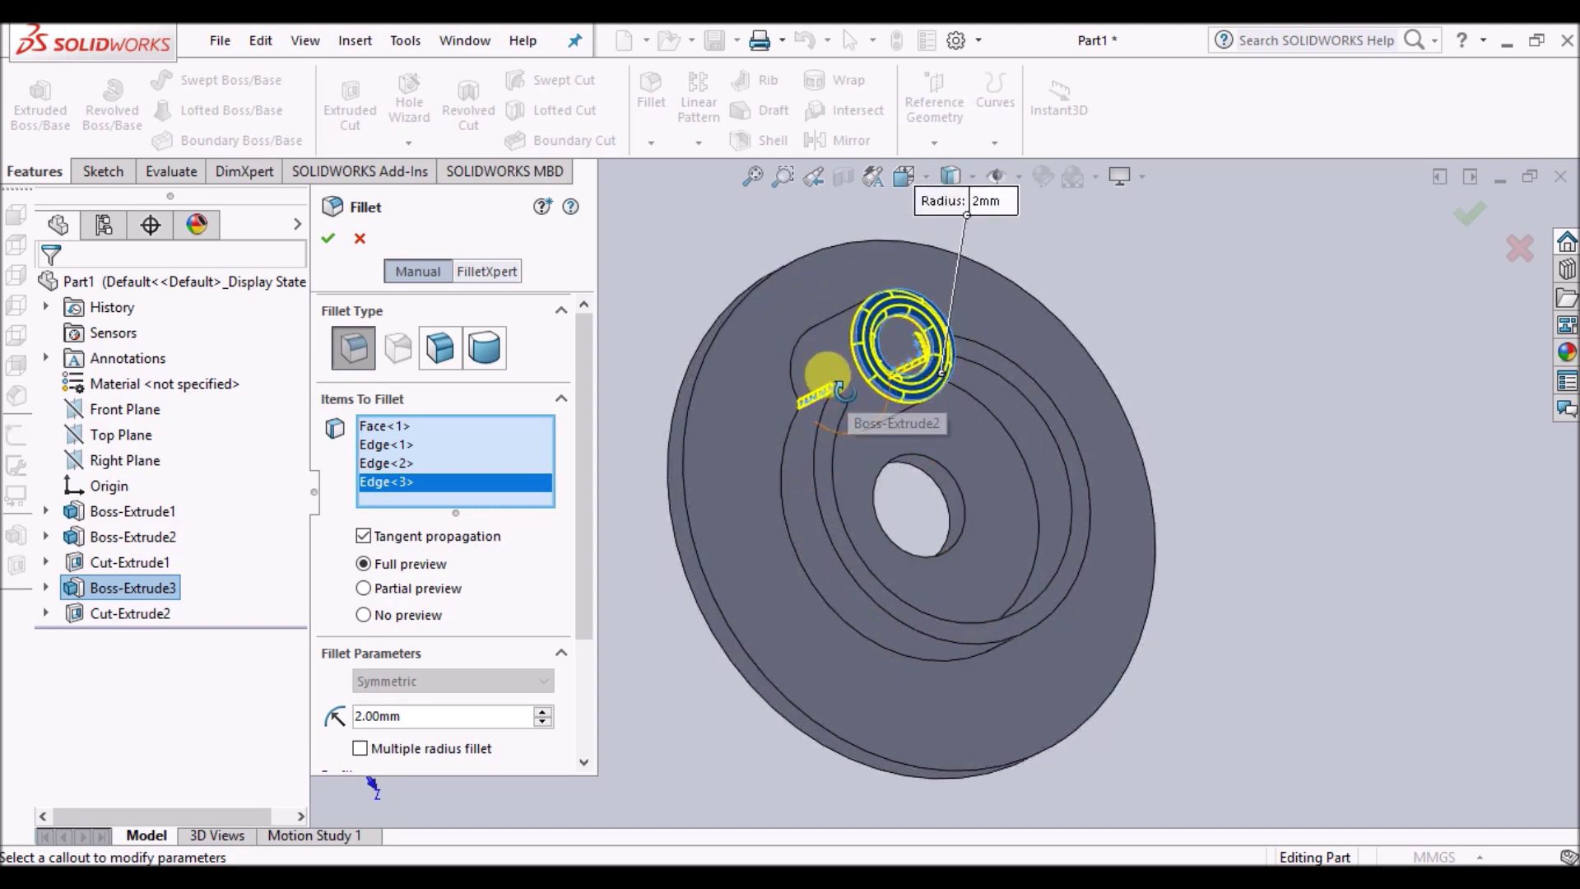
left_click(840, 392)
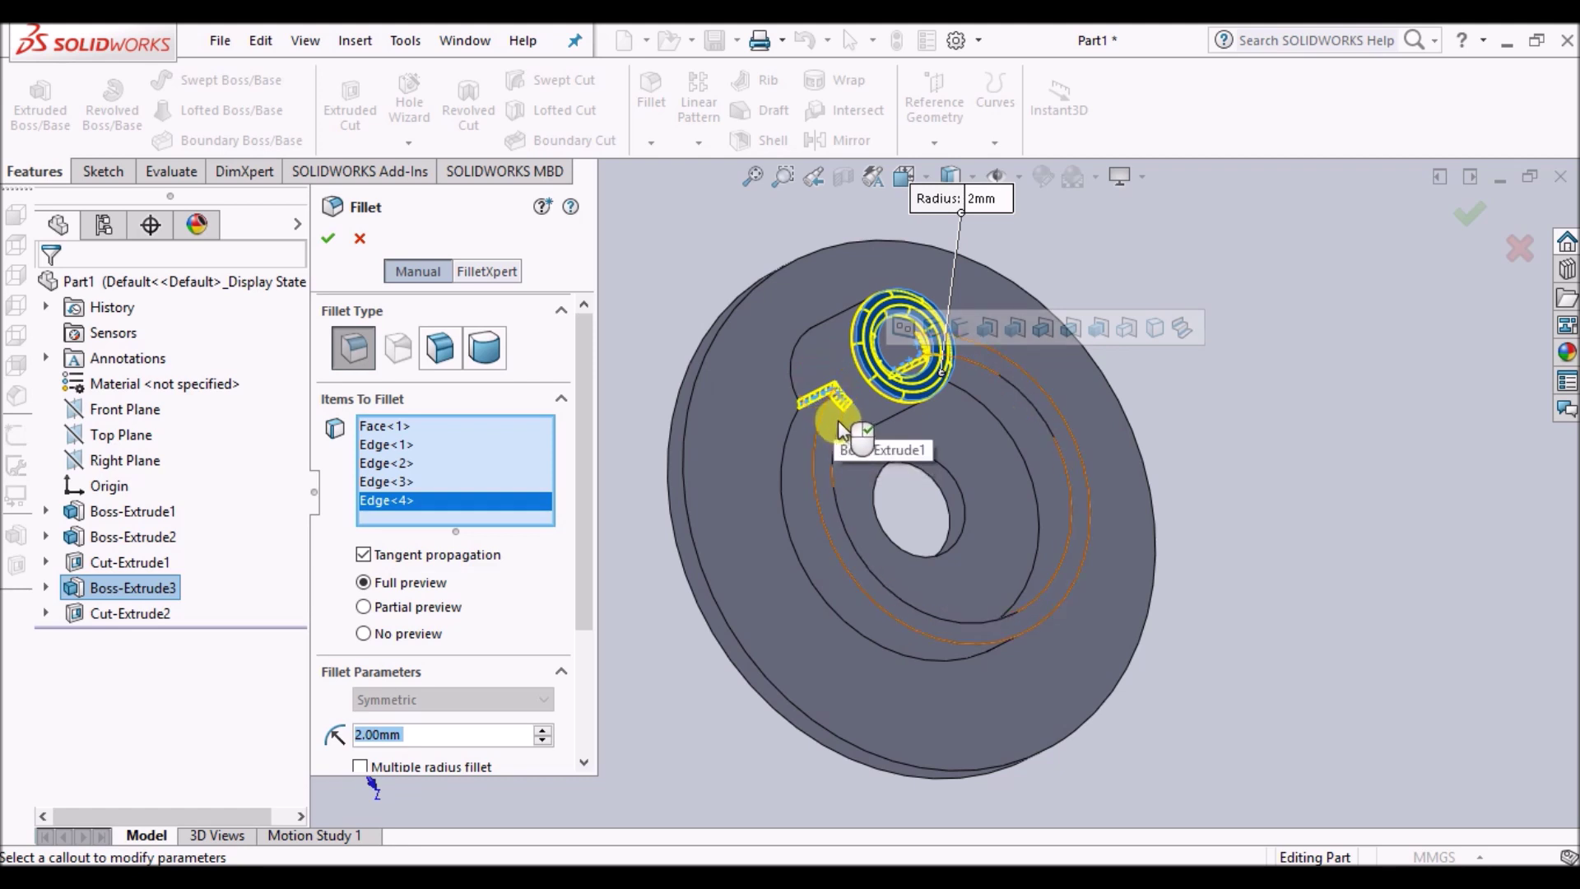
left_click(838, 413)
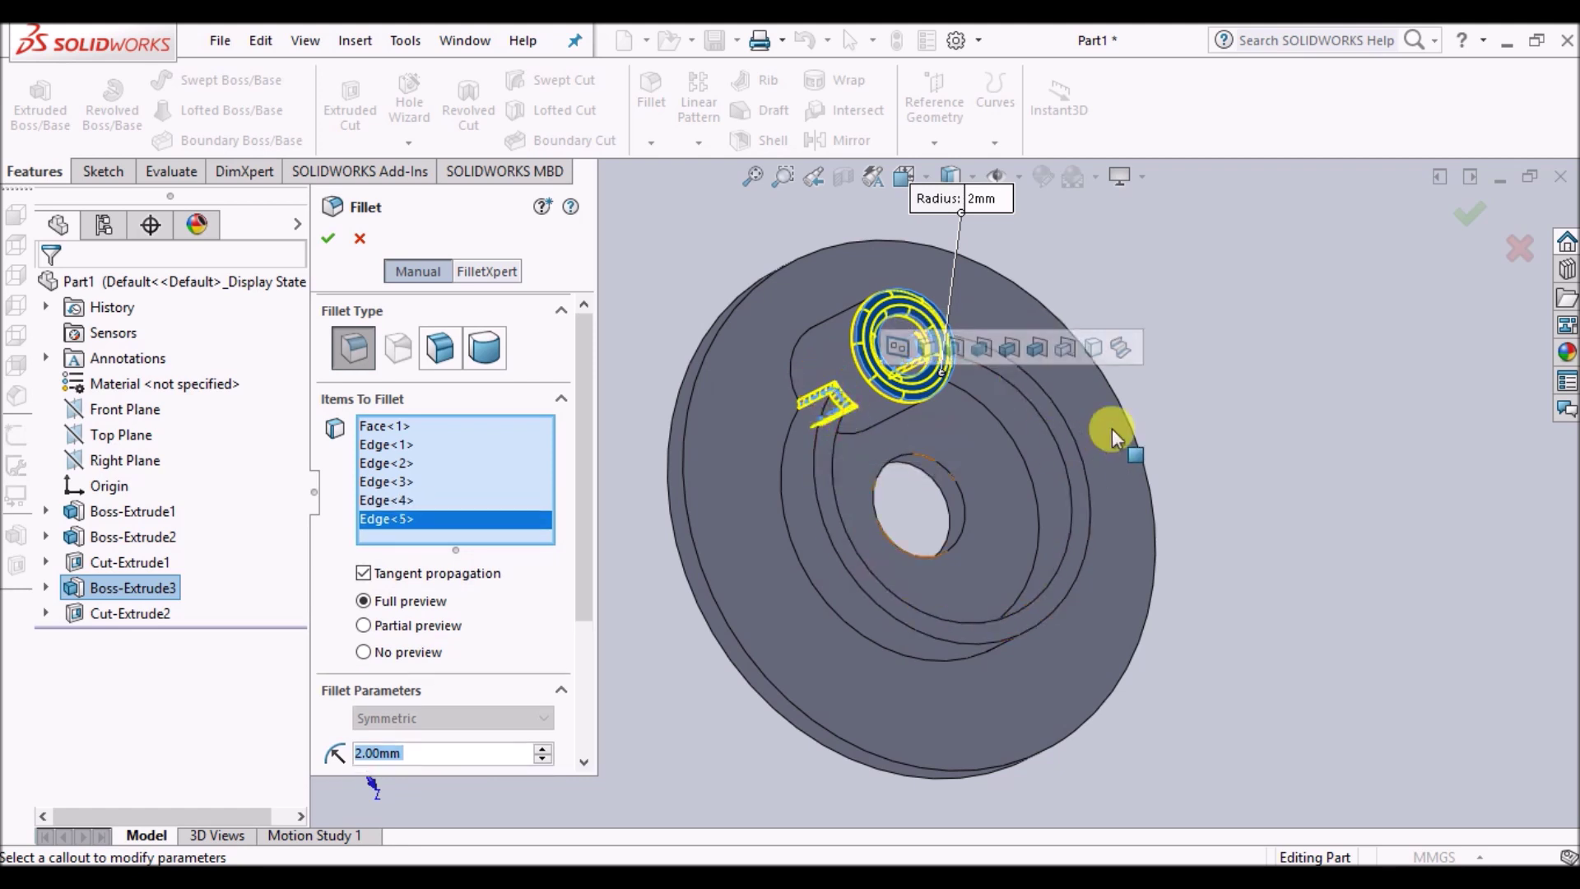
Add the last vertical edge between the boss and the ring to the selection and apply the 2 mm fillet
right_click(1327, 350)
mouse_move(1362, 502)
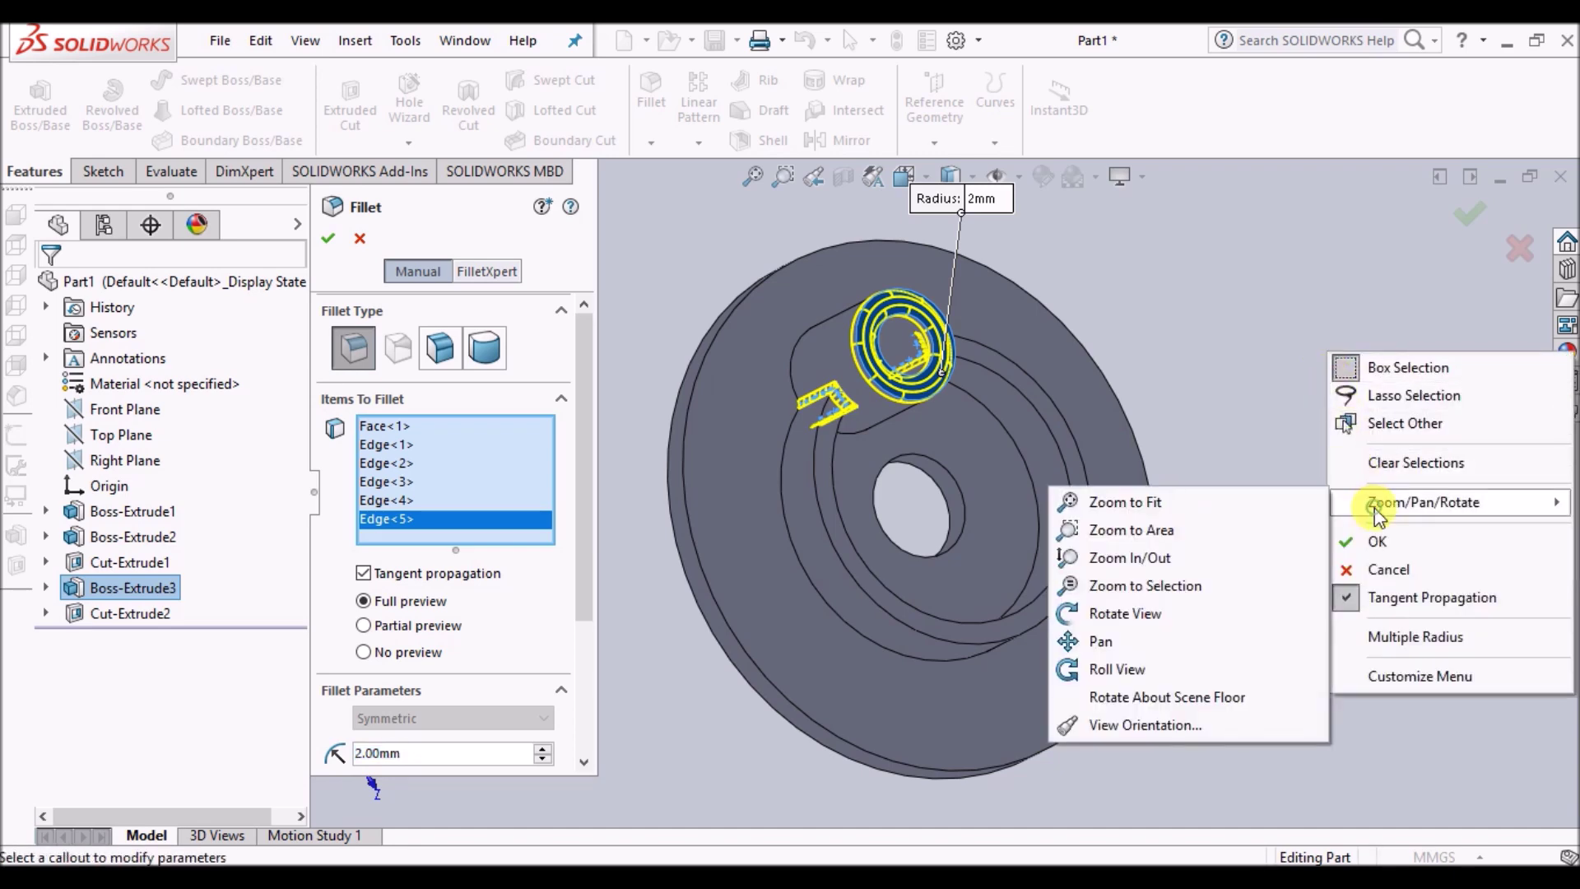
left_click(1195, 614)
left_click_drag(1411, 310, 1333, 447)
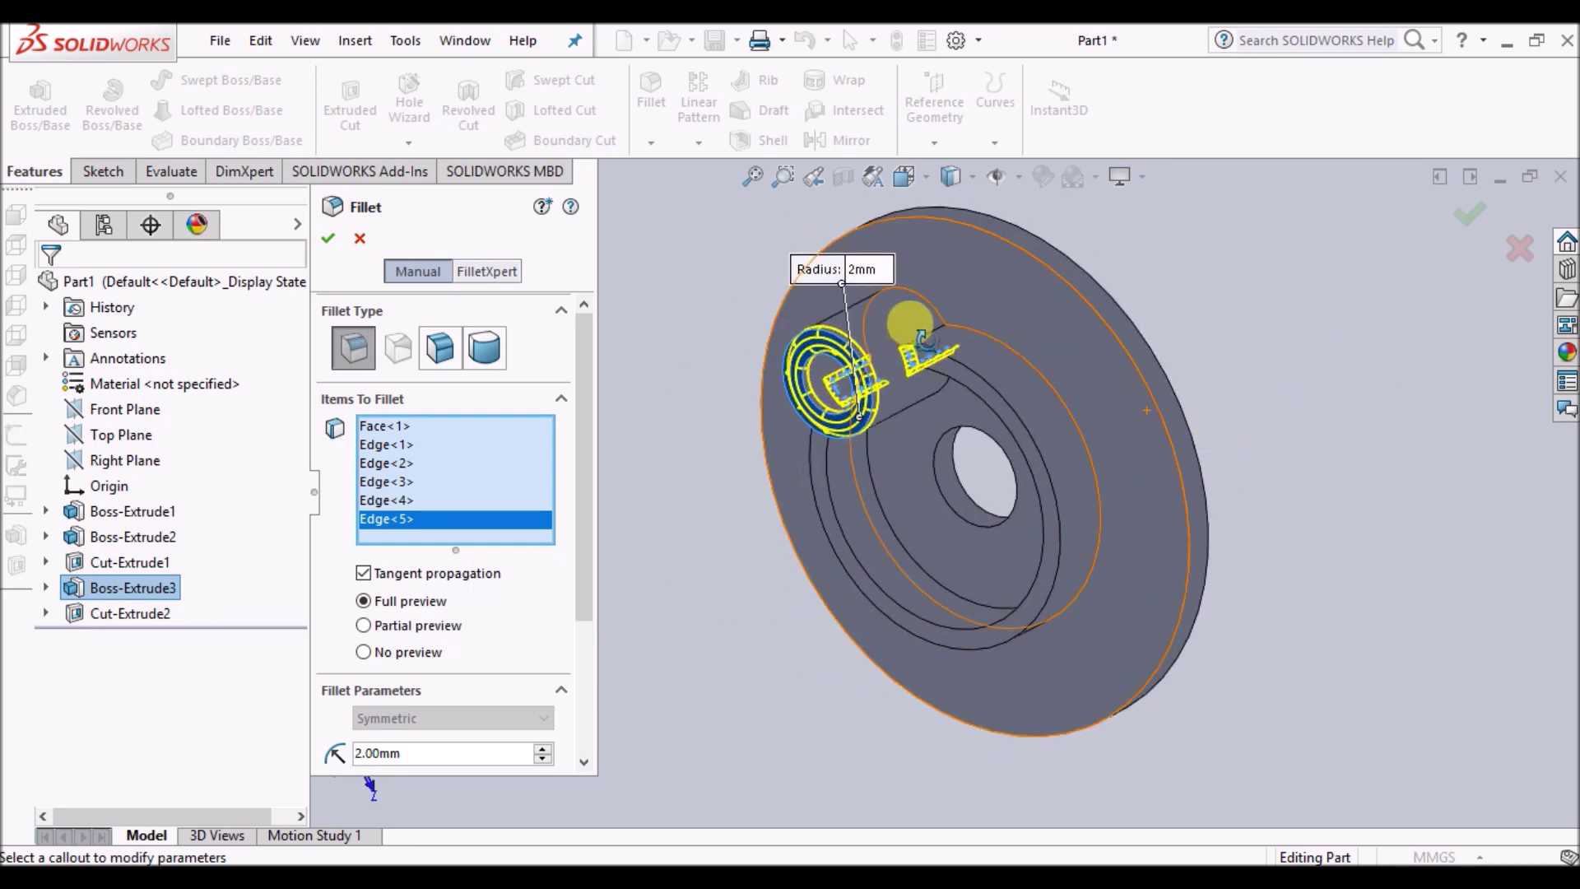
left_click(929, 333)
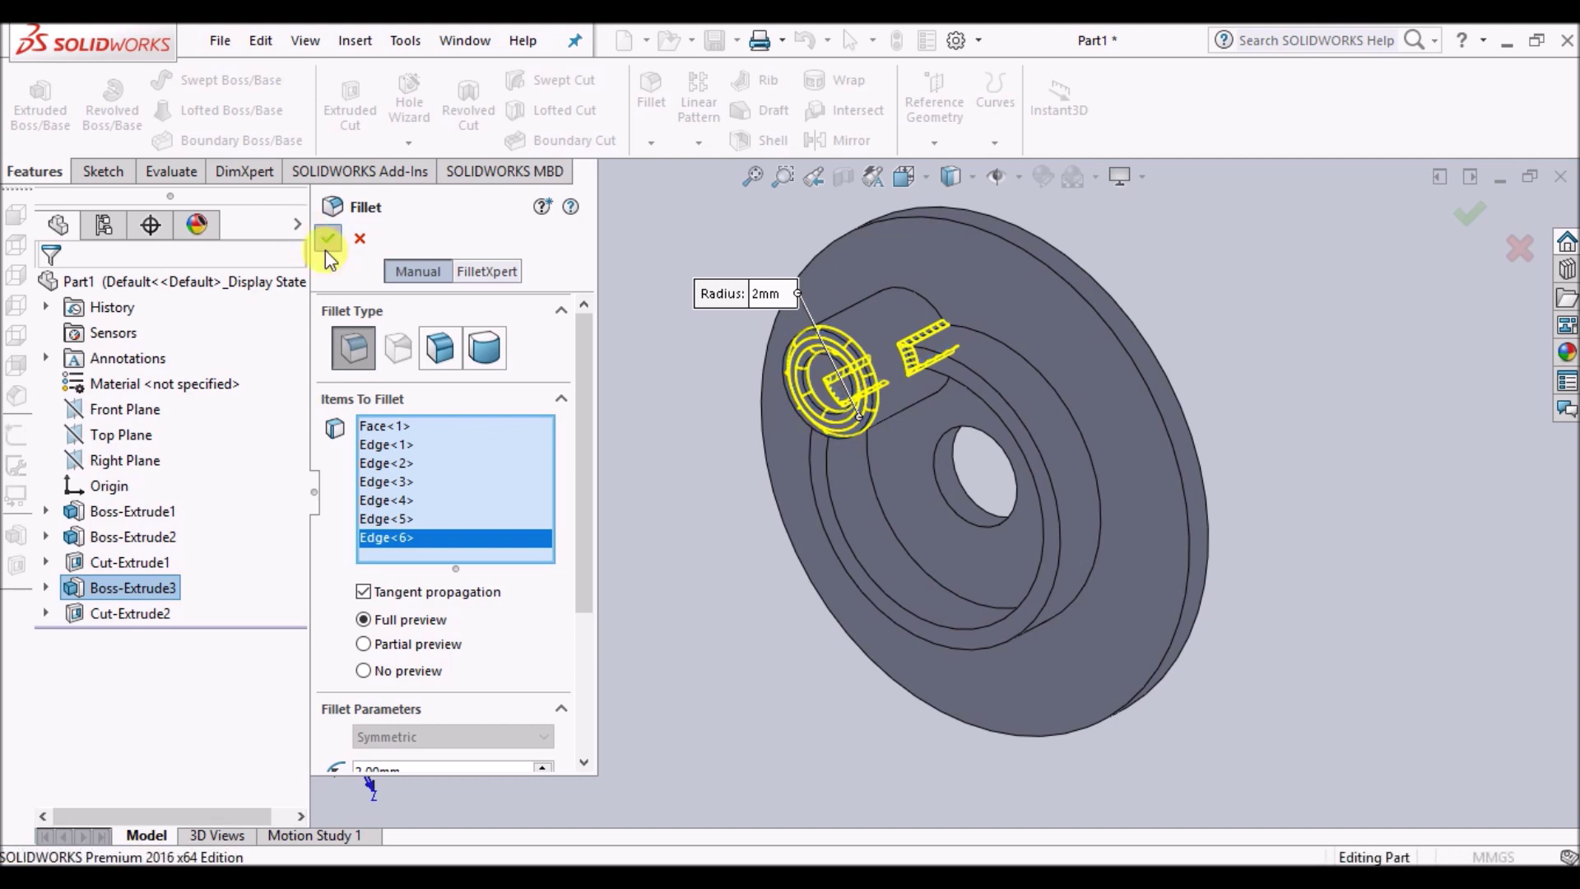
left_click(327, 245)
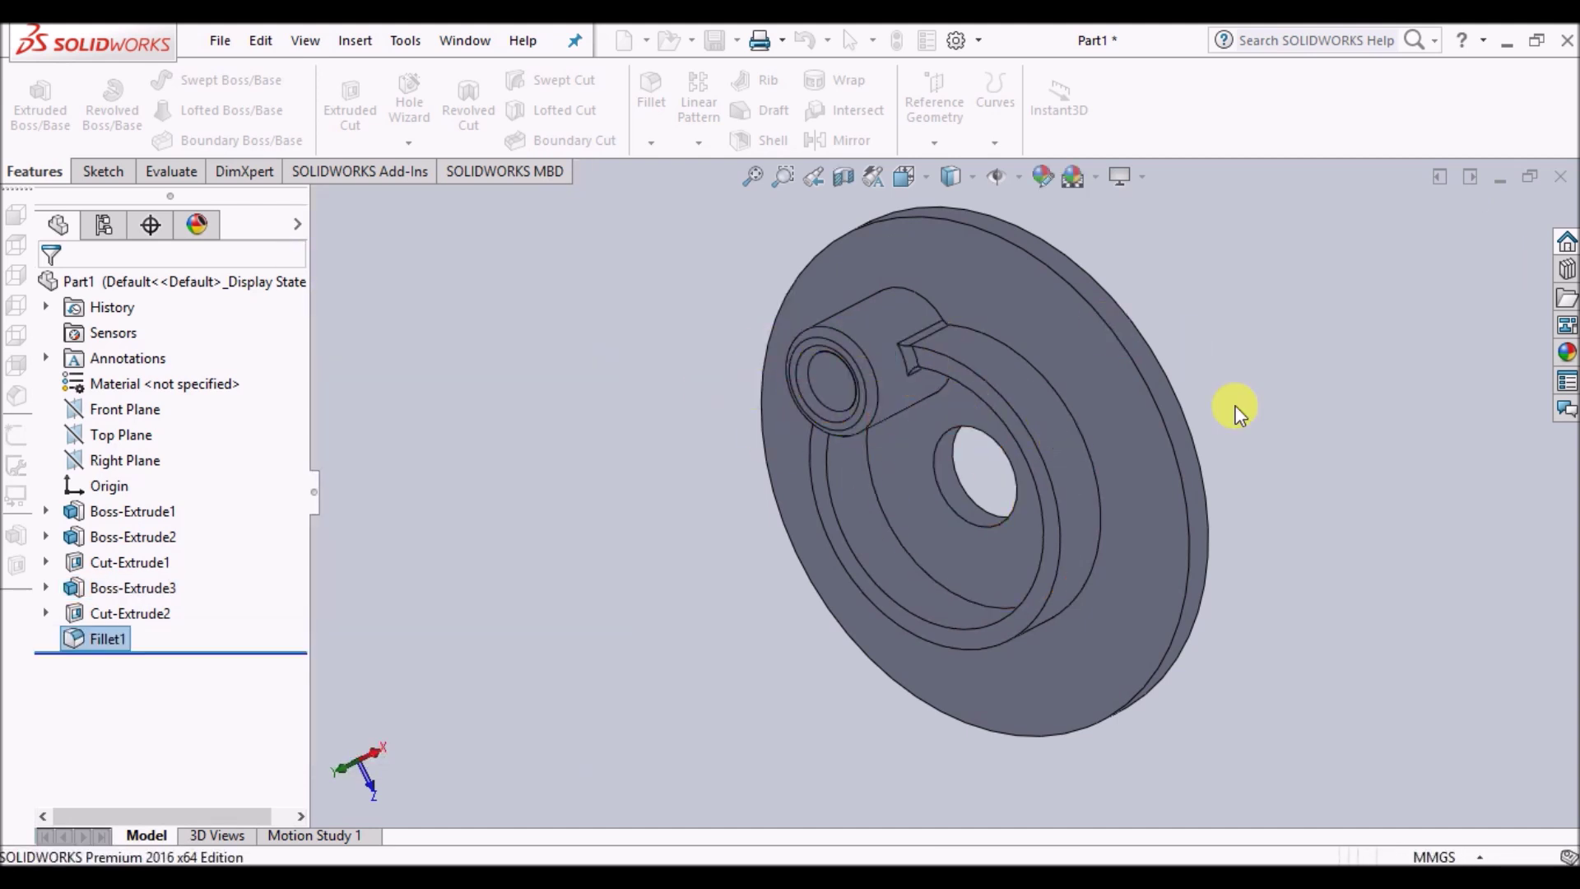
Display the temporary axes of the part's central hole and boss bore
right_click(1277, 324)
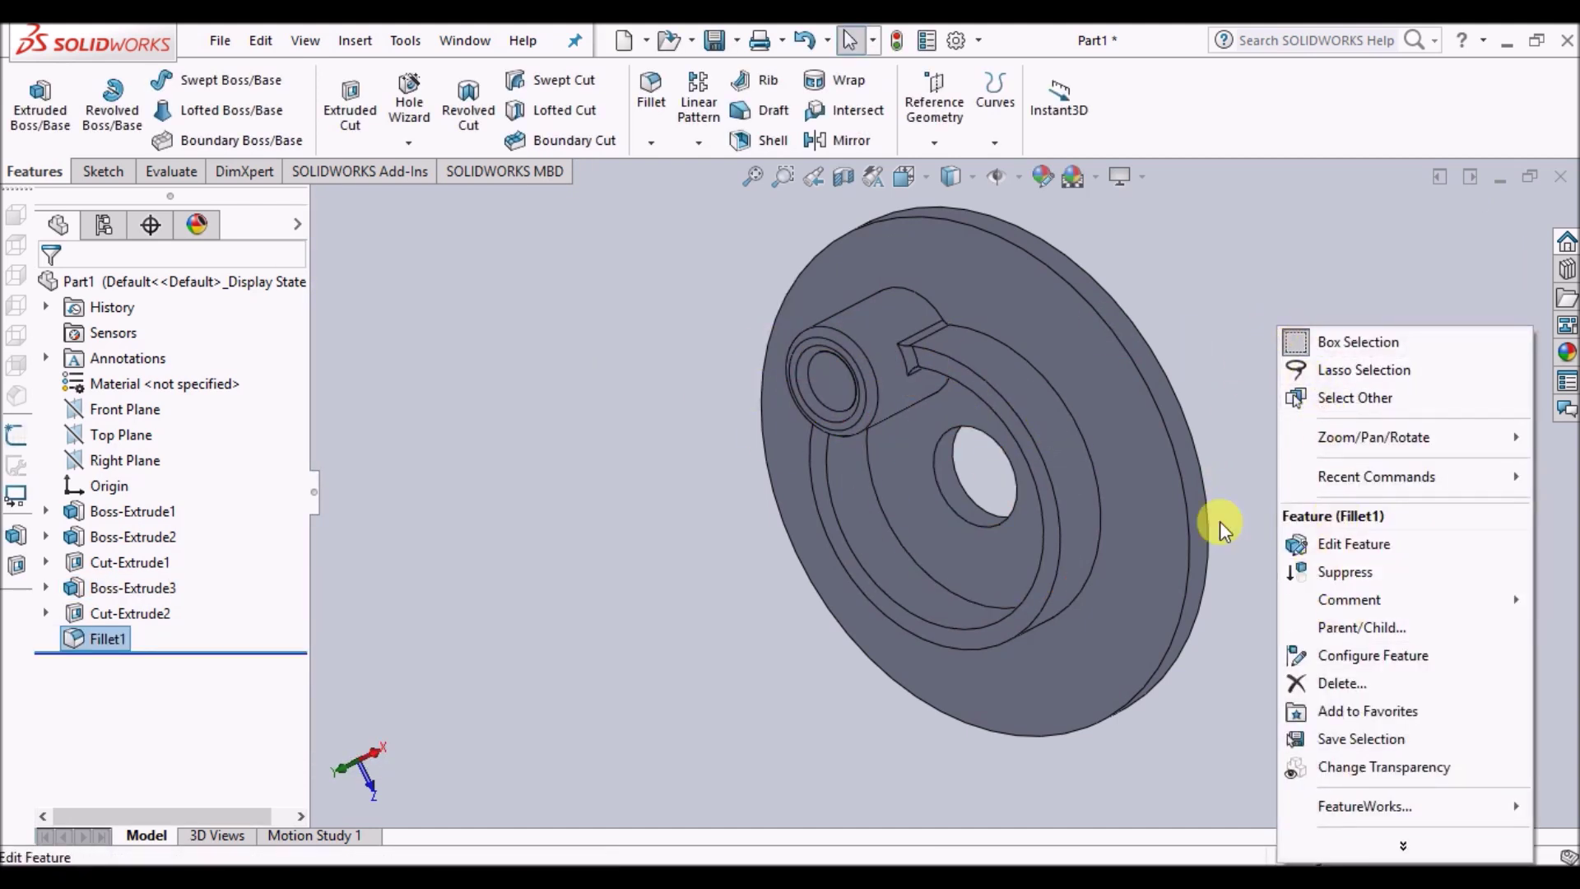
left_click(701, 278)
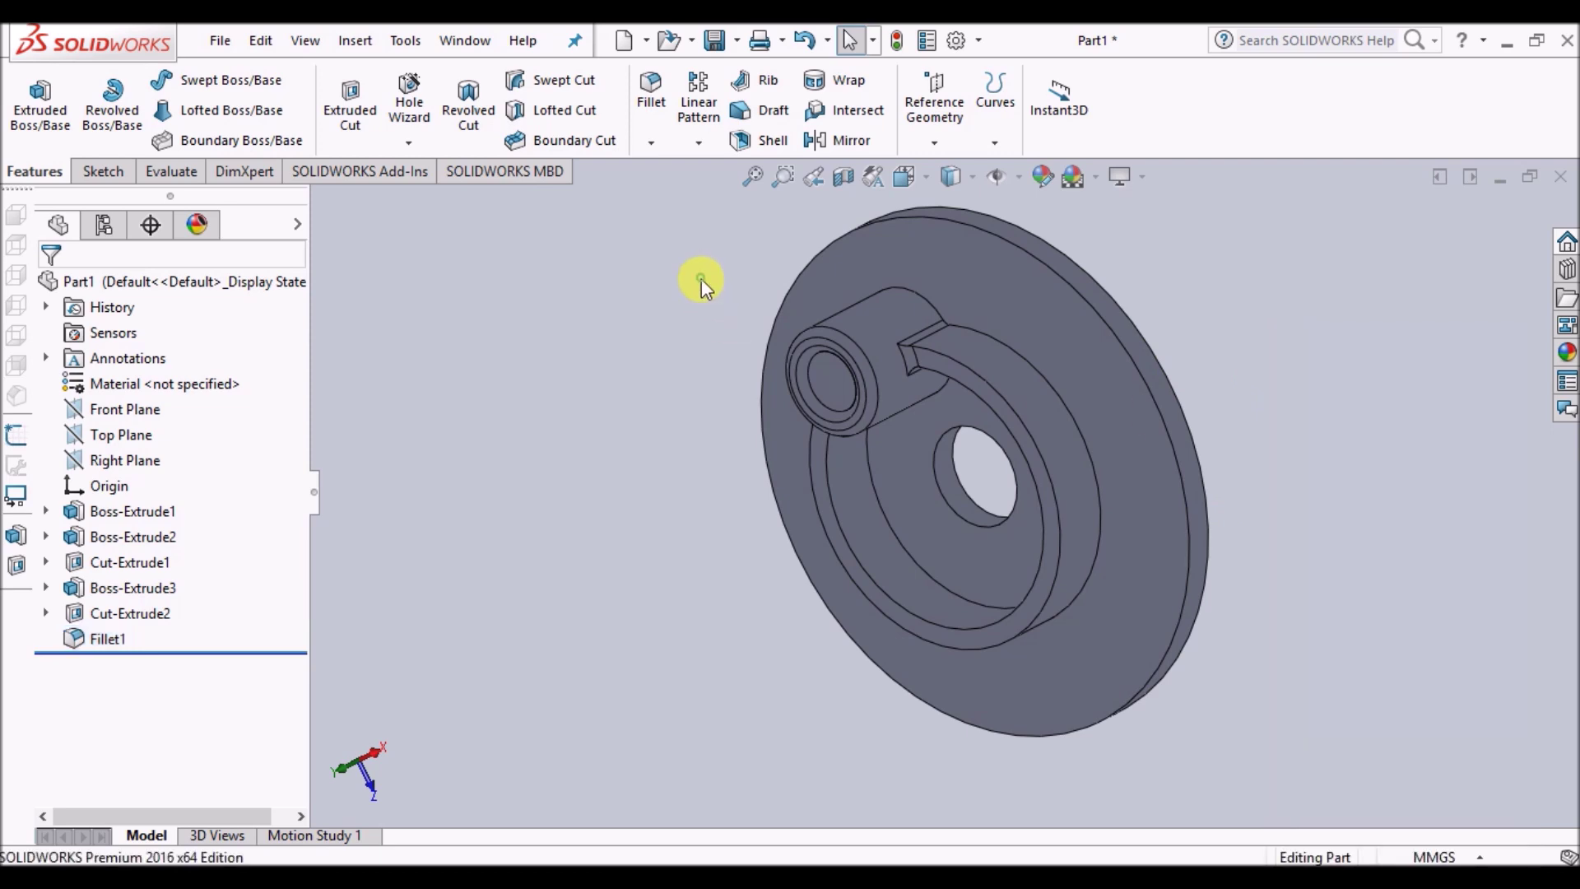
left_click(906, 175)
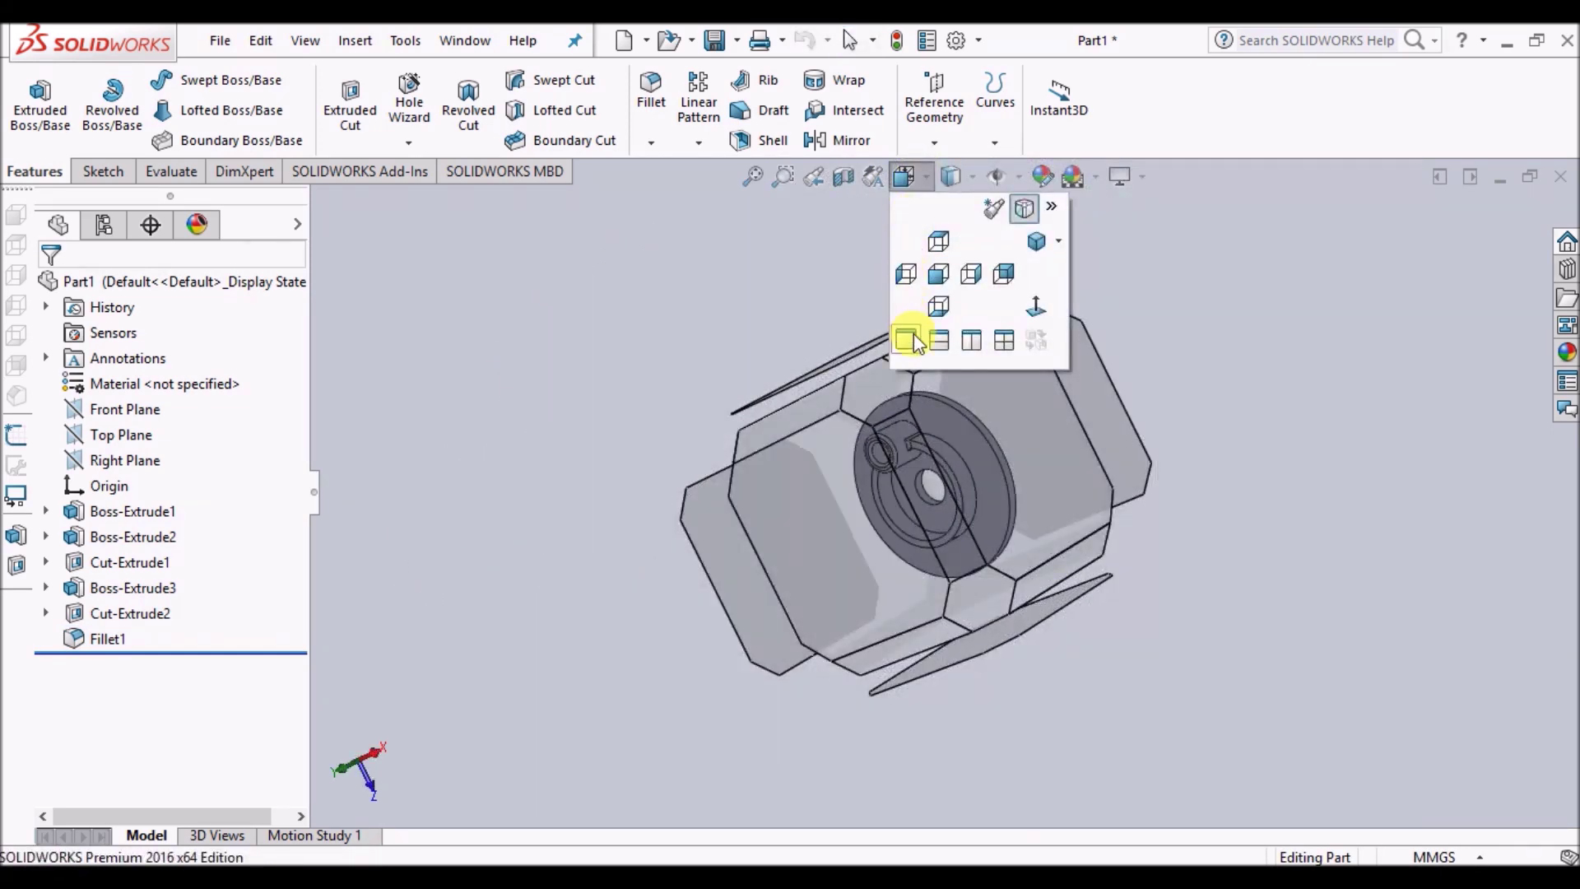
left_click(931, 246)
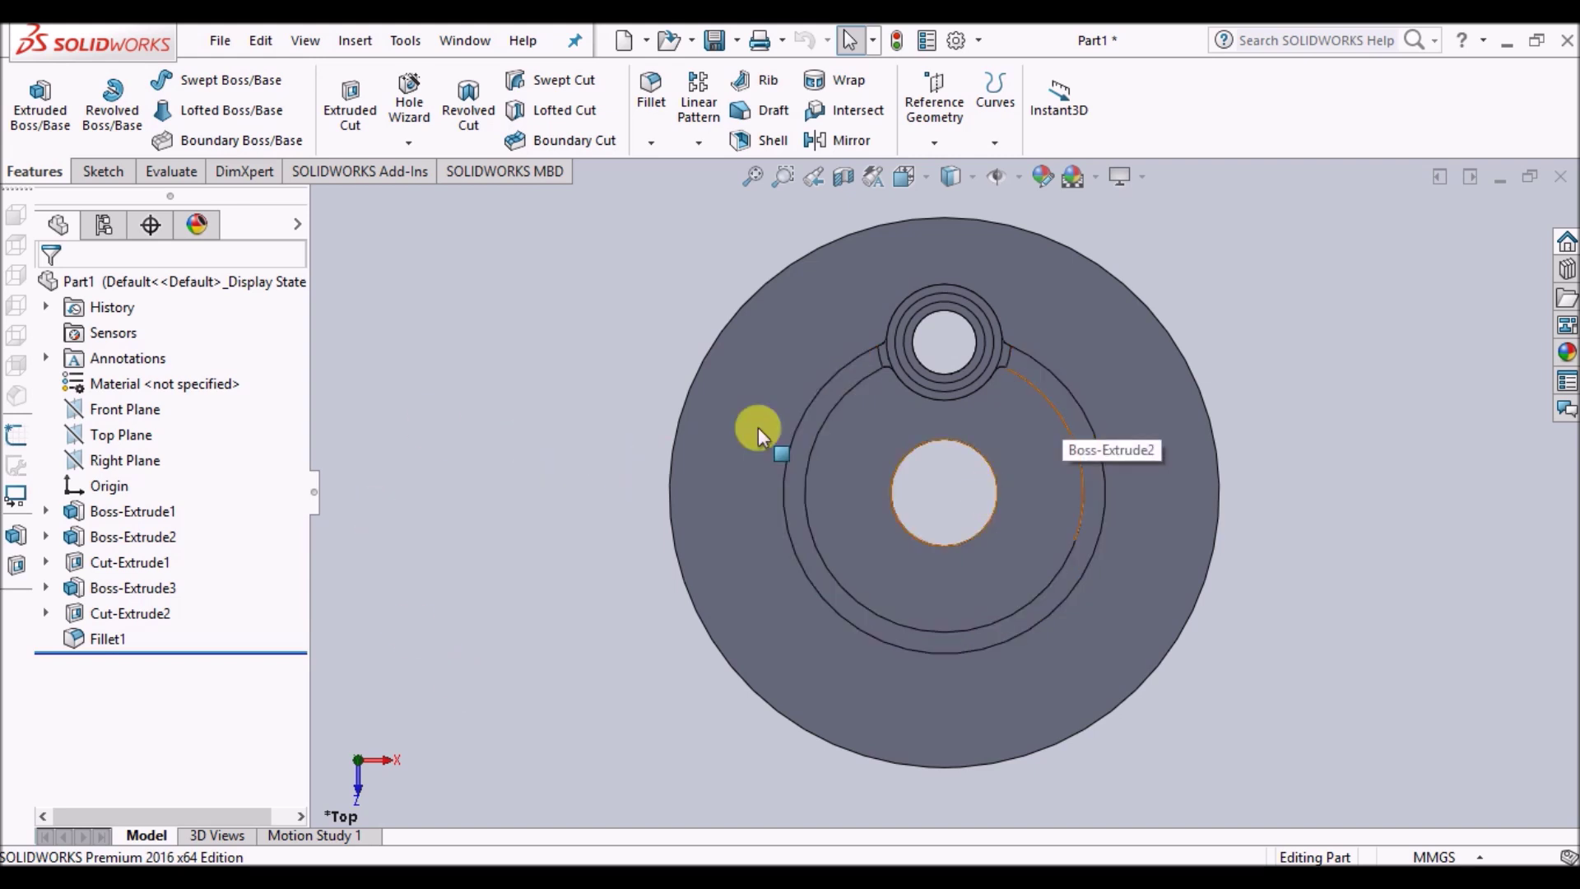
left_click(1016, 183)
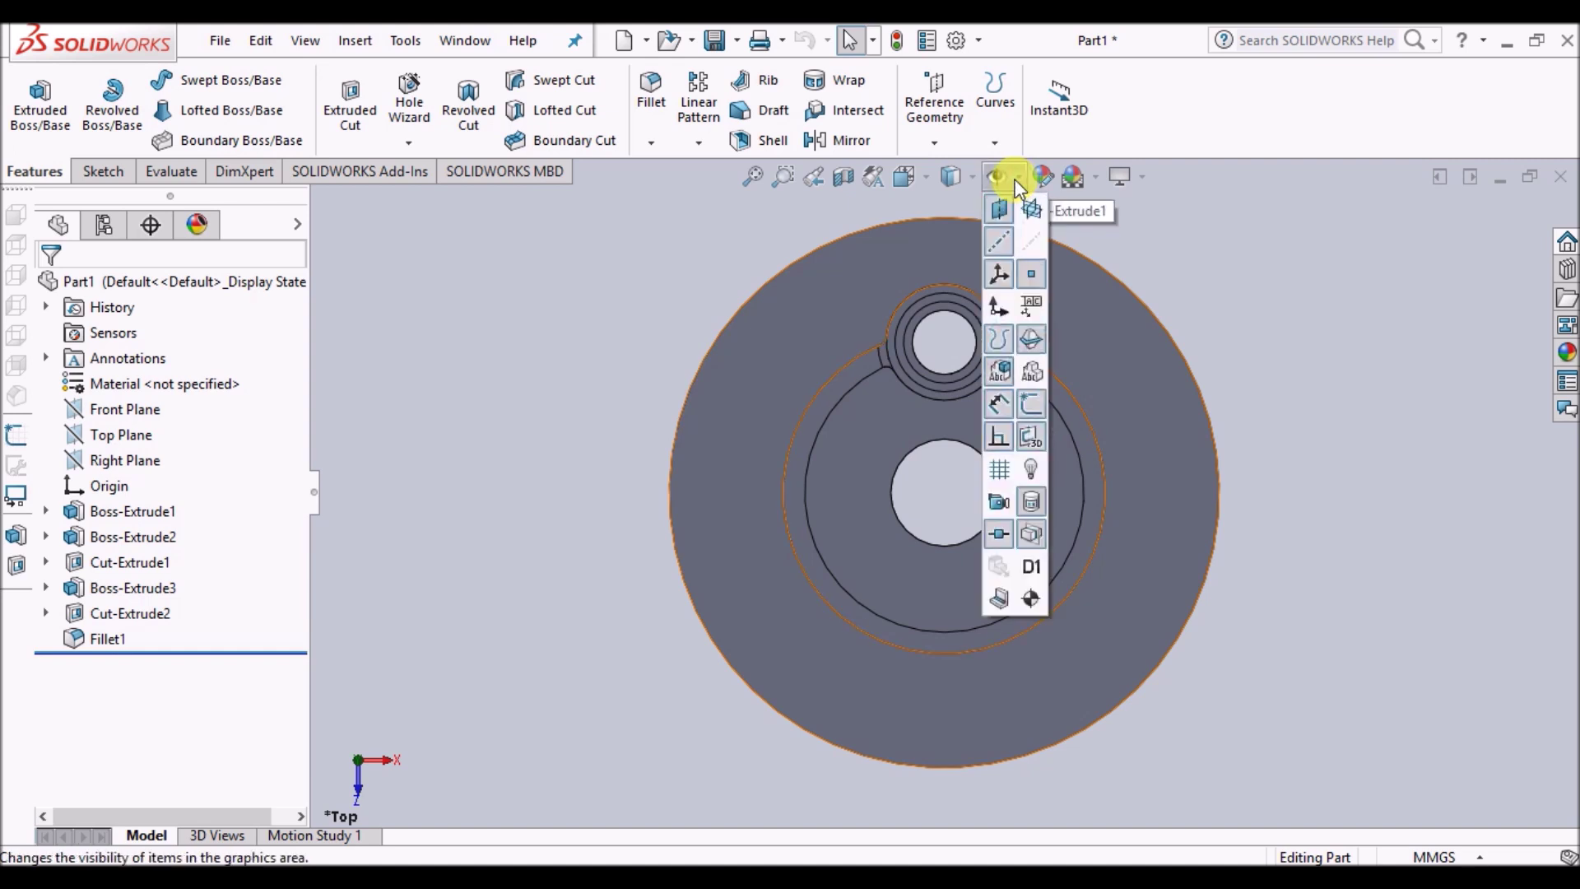
left_click(1034, 244)
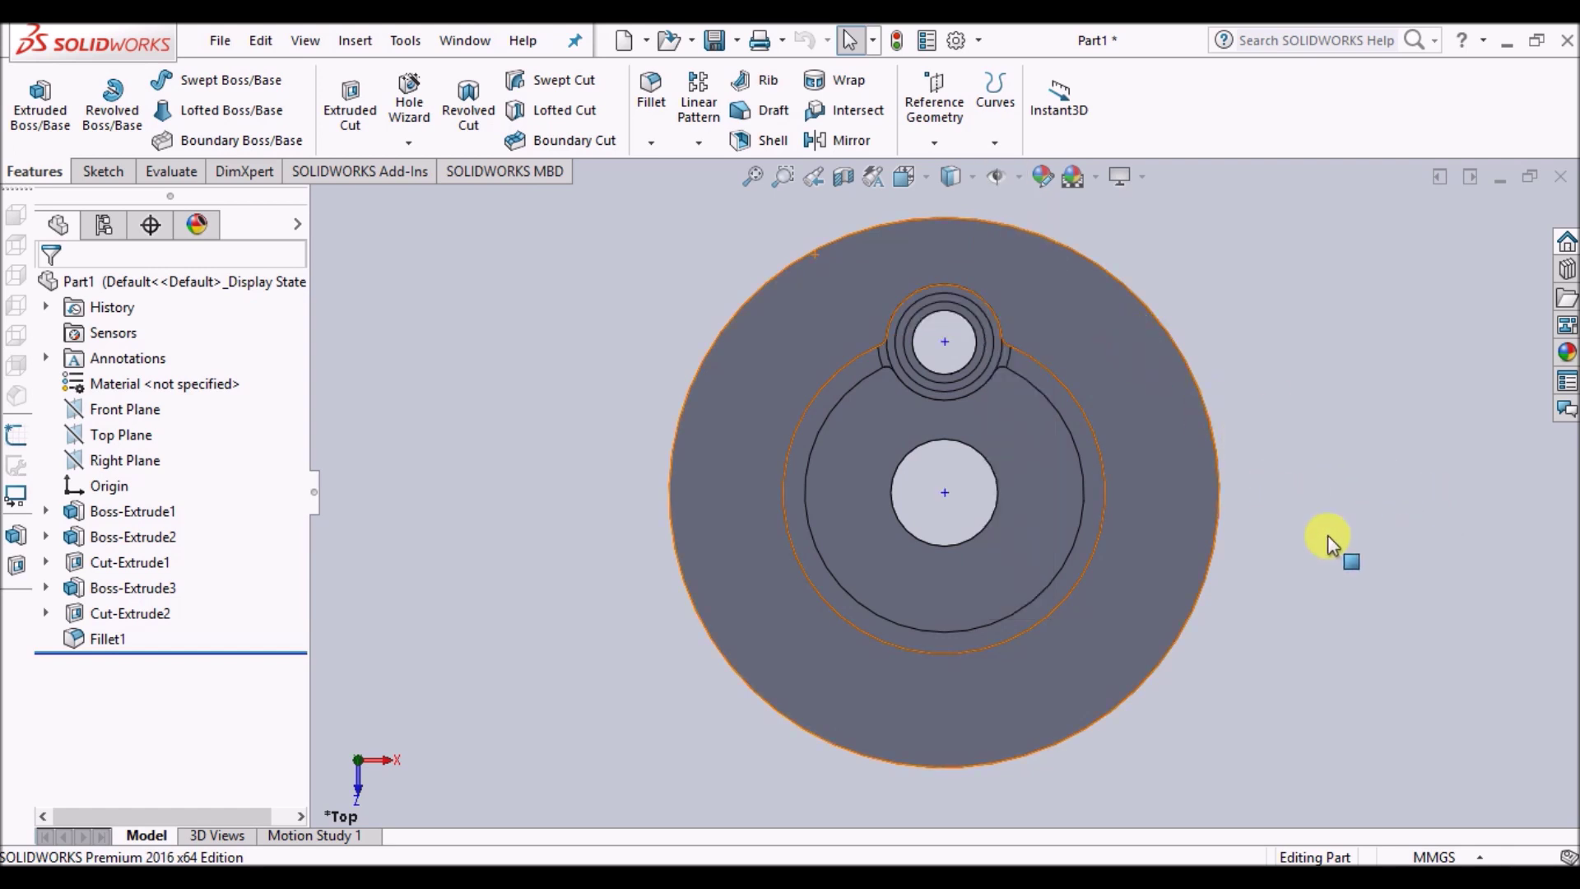
right_click(1437, 378)
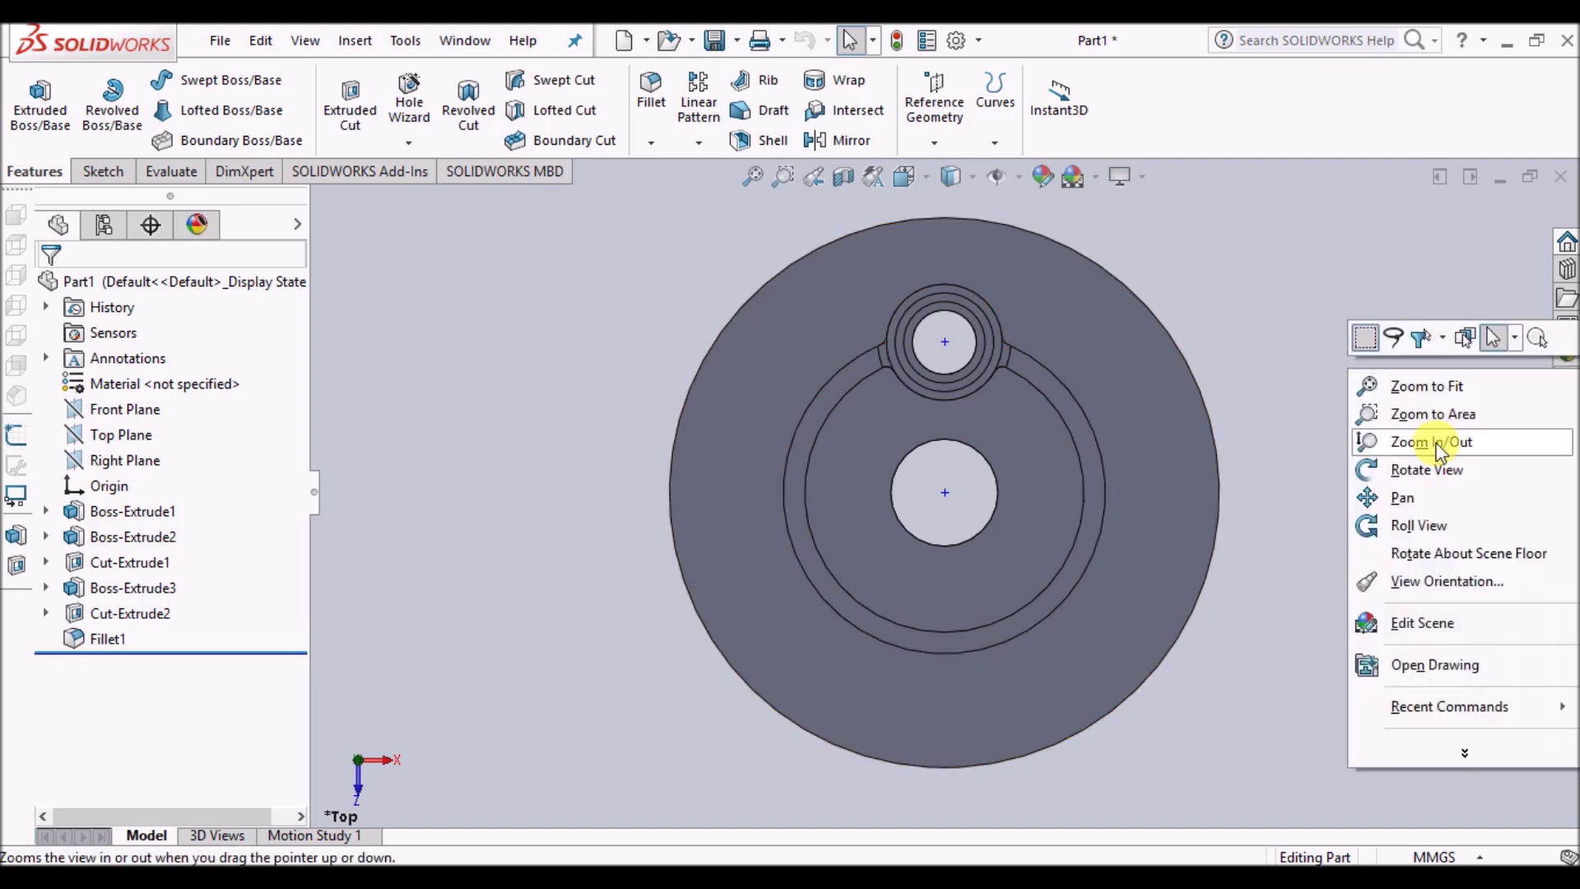
left_click(1409, 465)
left_click_drag(1344, 499, 1416, 514)
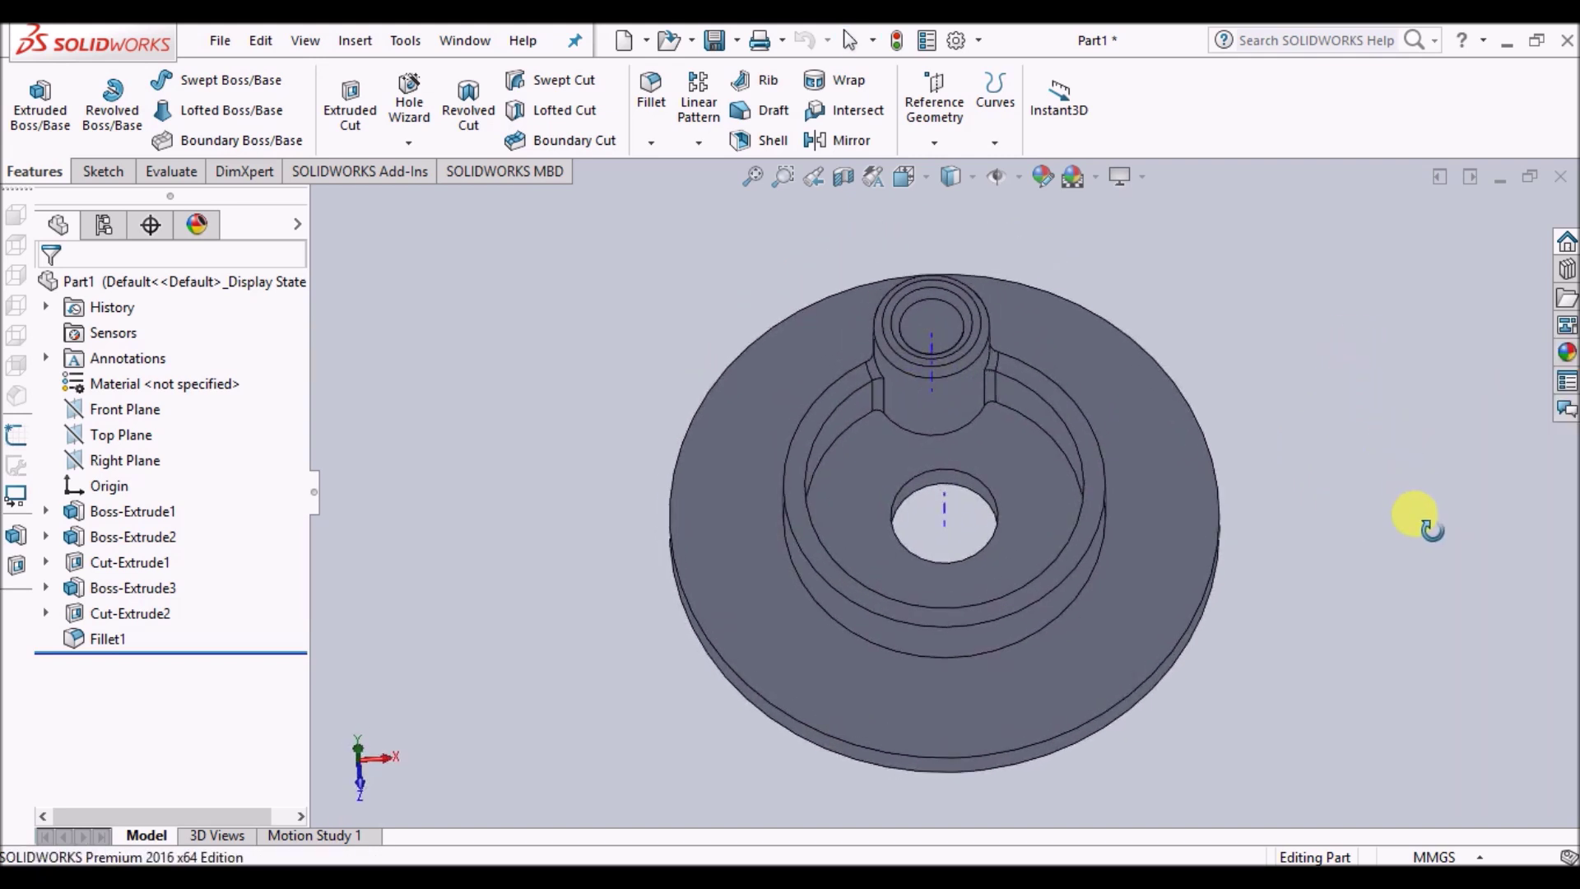
key("Escape")
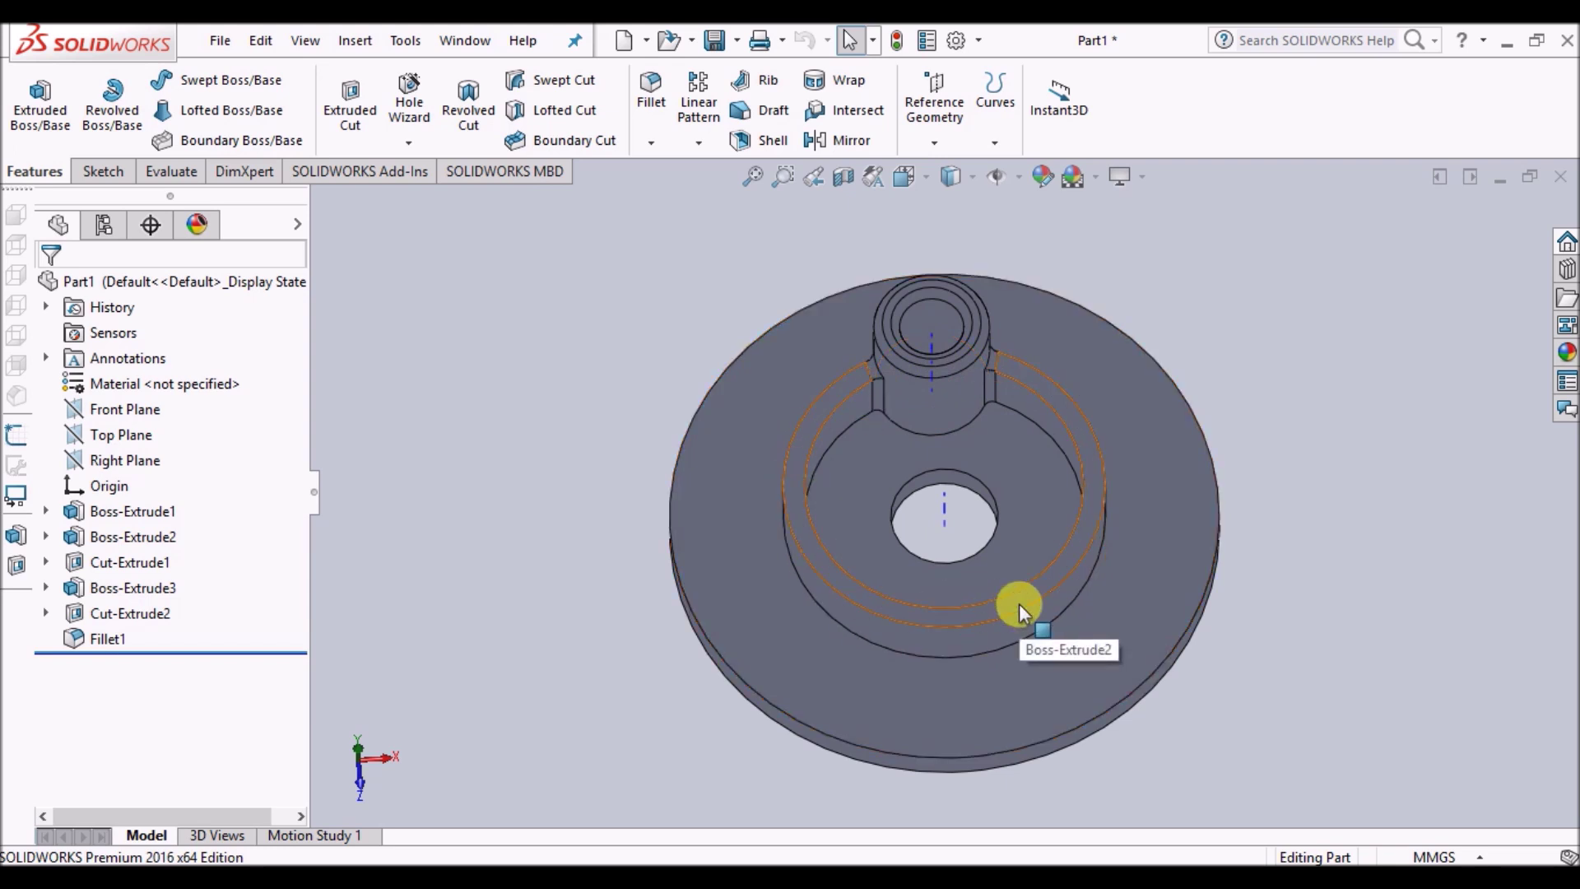
Start a circular pattern about the central hole's temporary axis with 6 equally spaced instances over 360 degrees
left_click(698, 144)
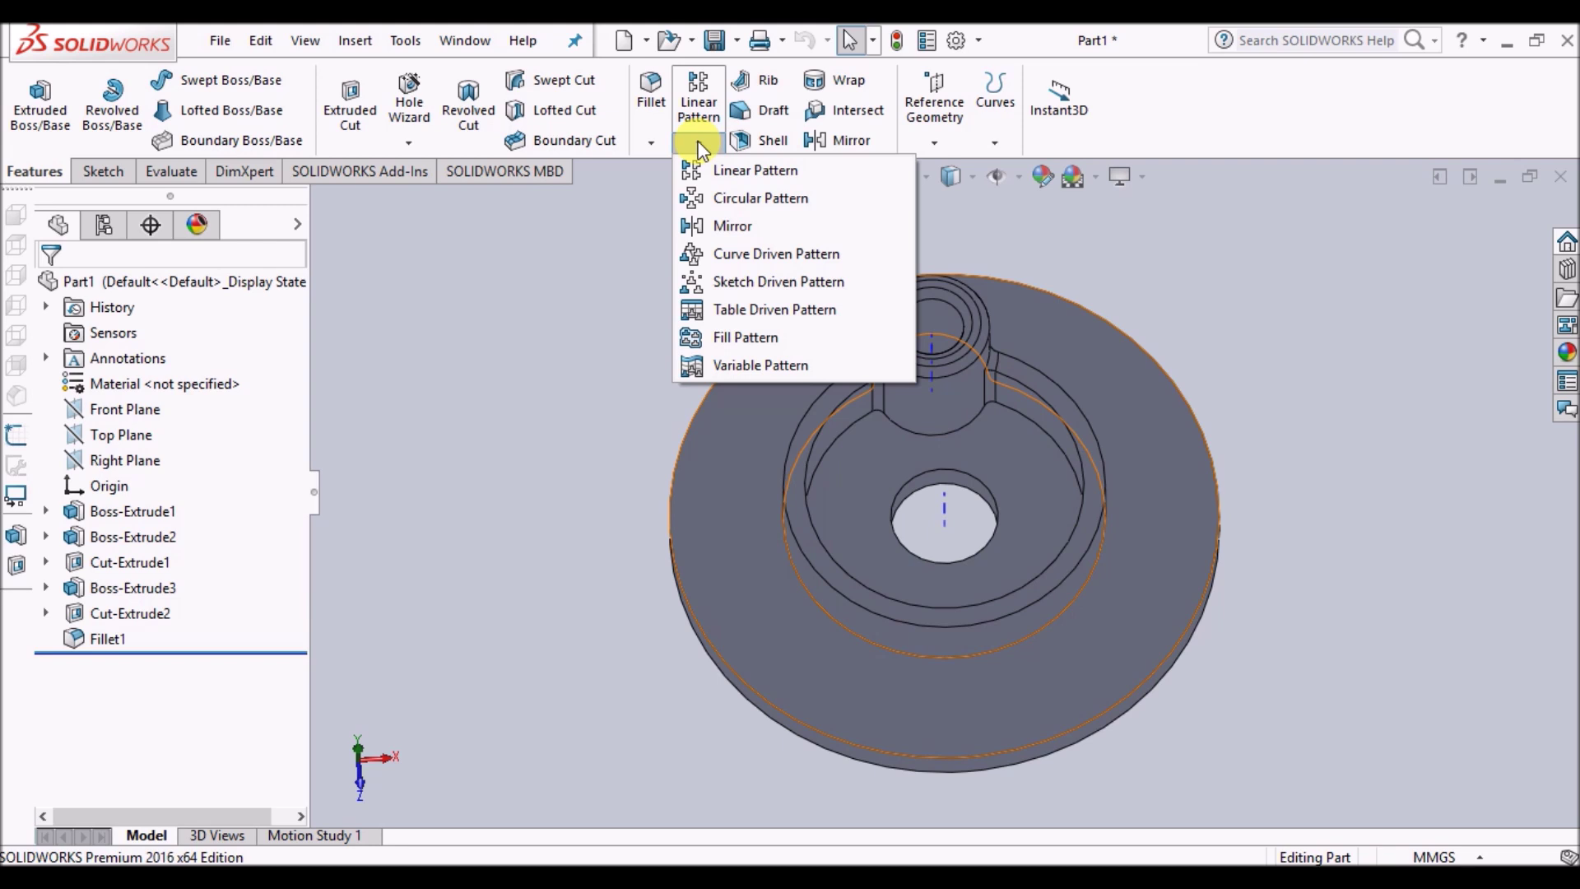
left_click(740, 201)
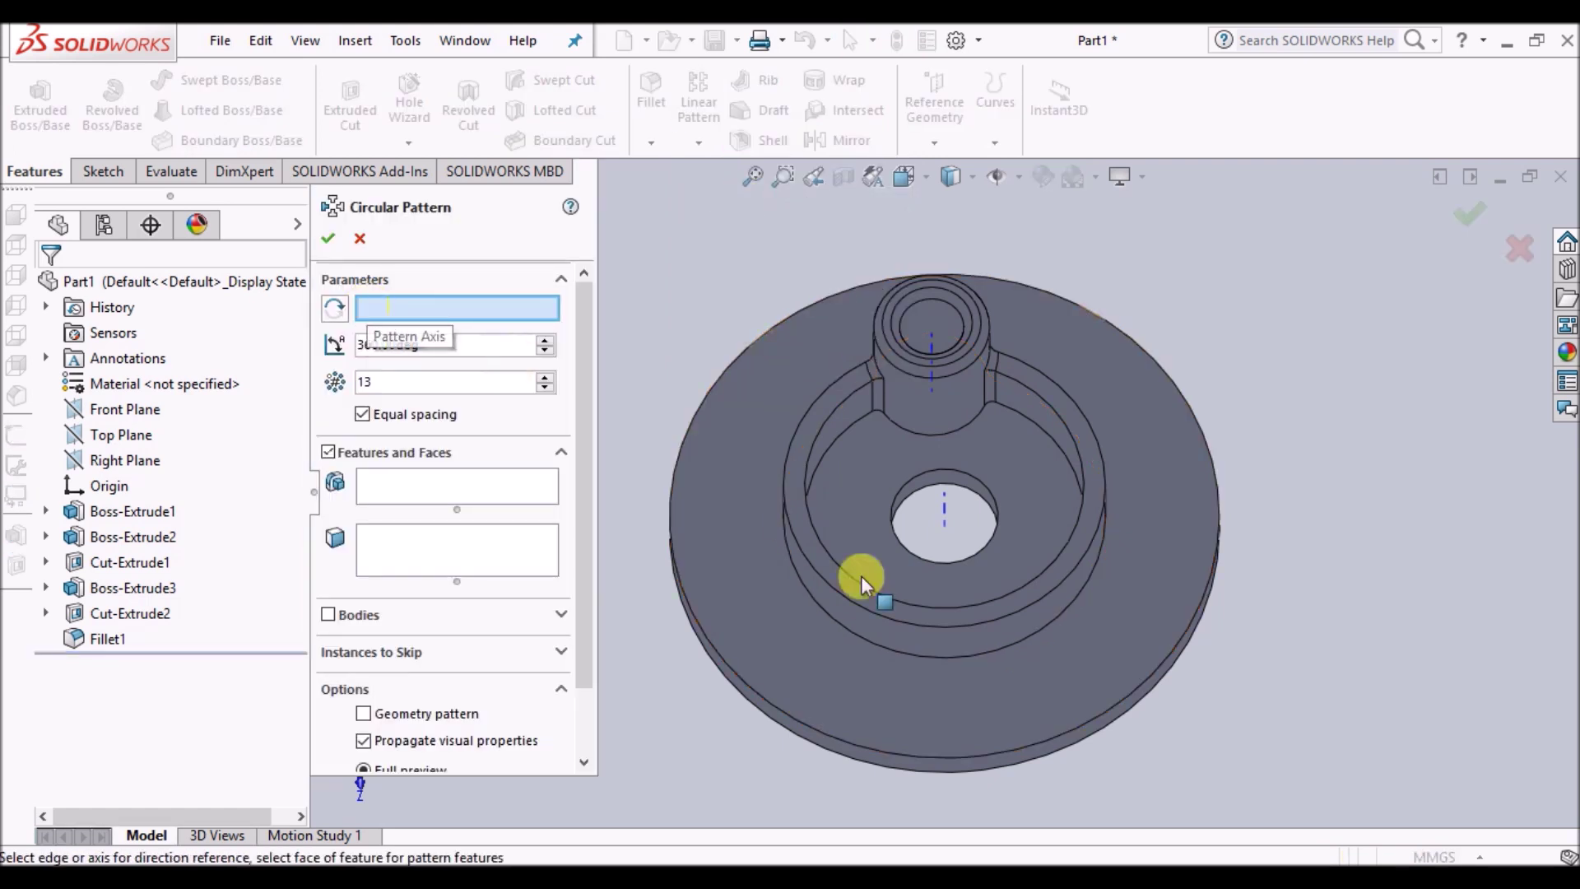
left_click(947, 515)
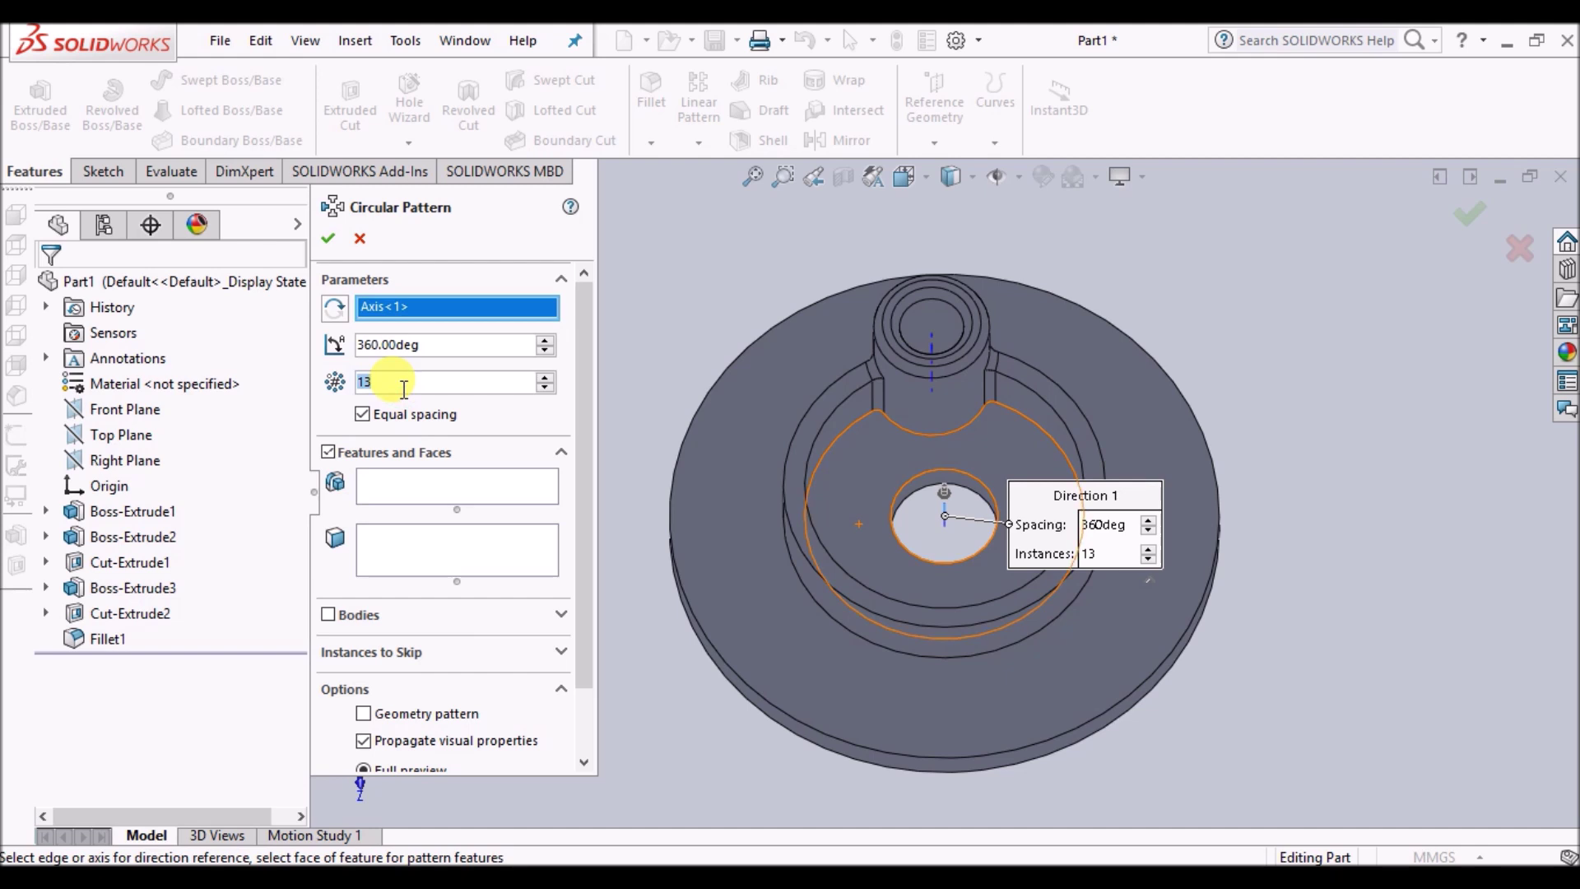
type("6")
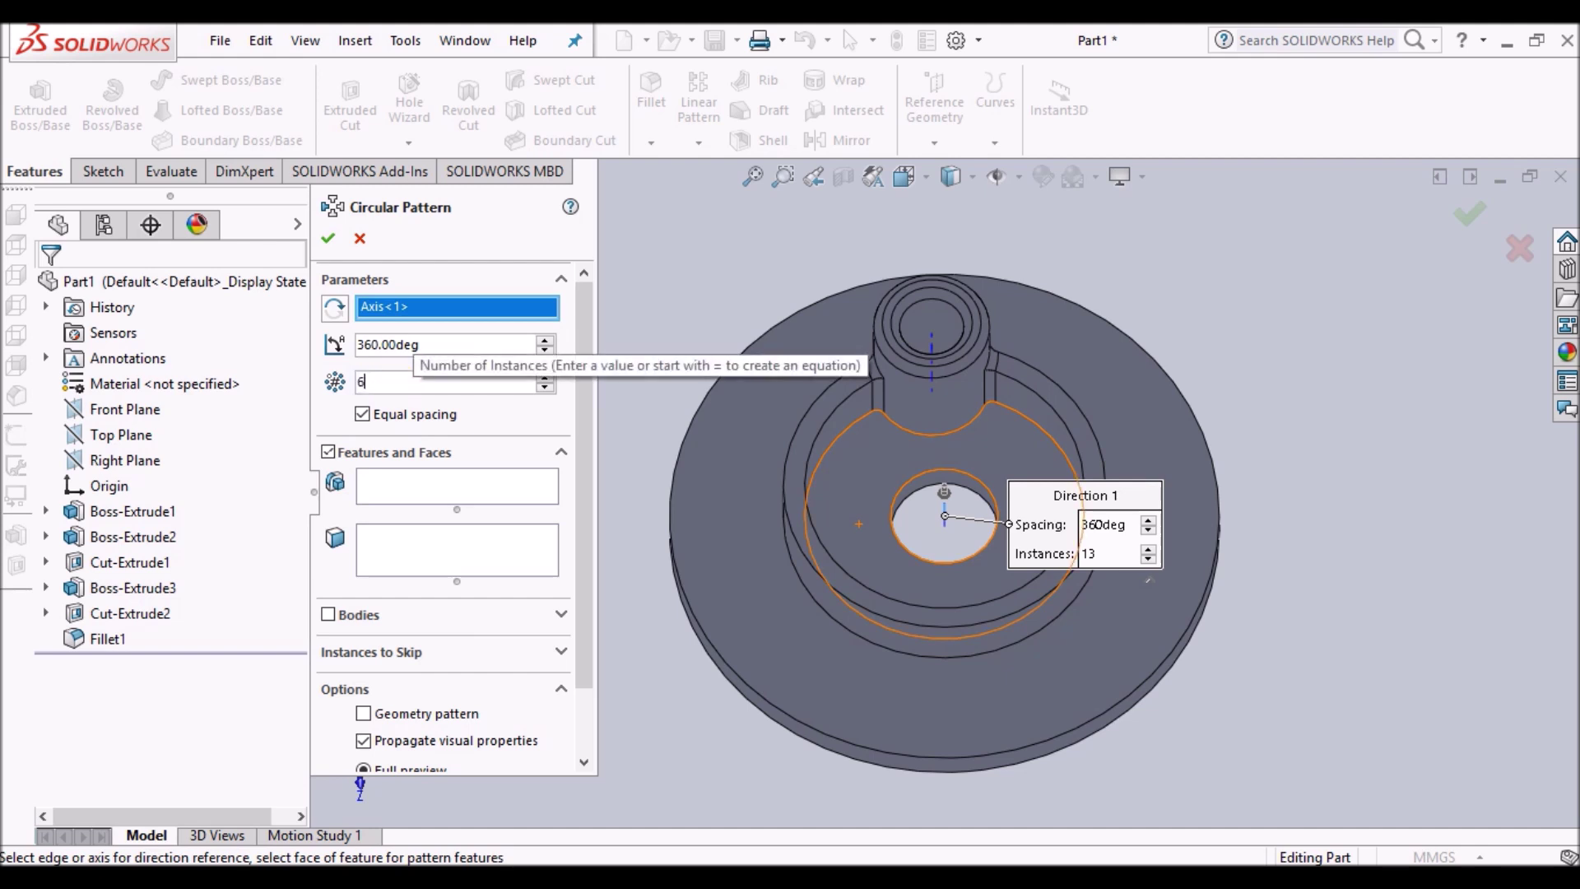
left_click(432, 344)
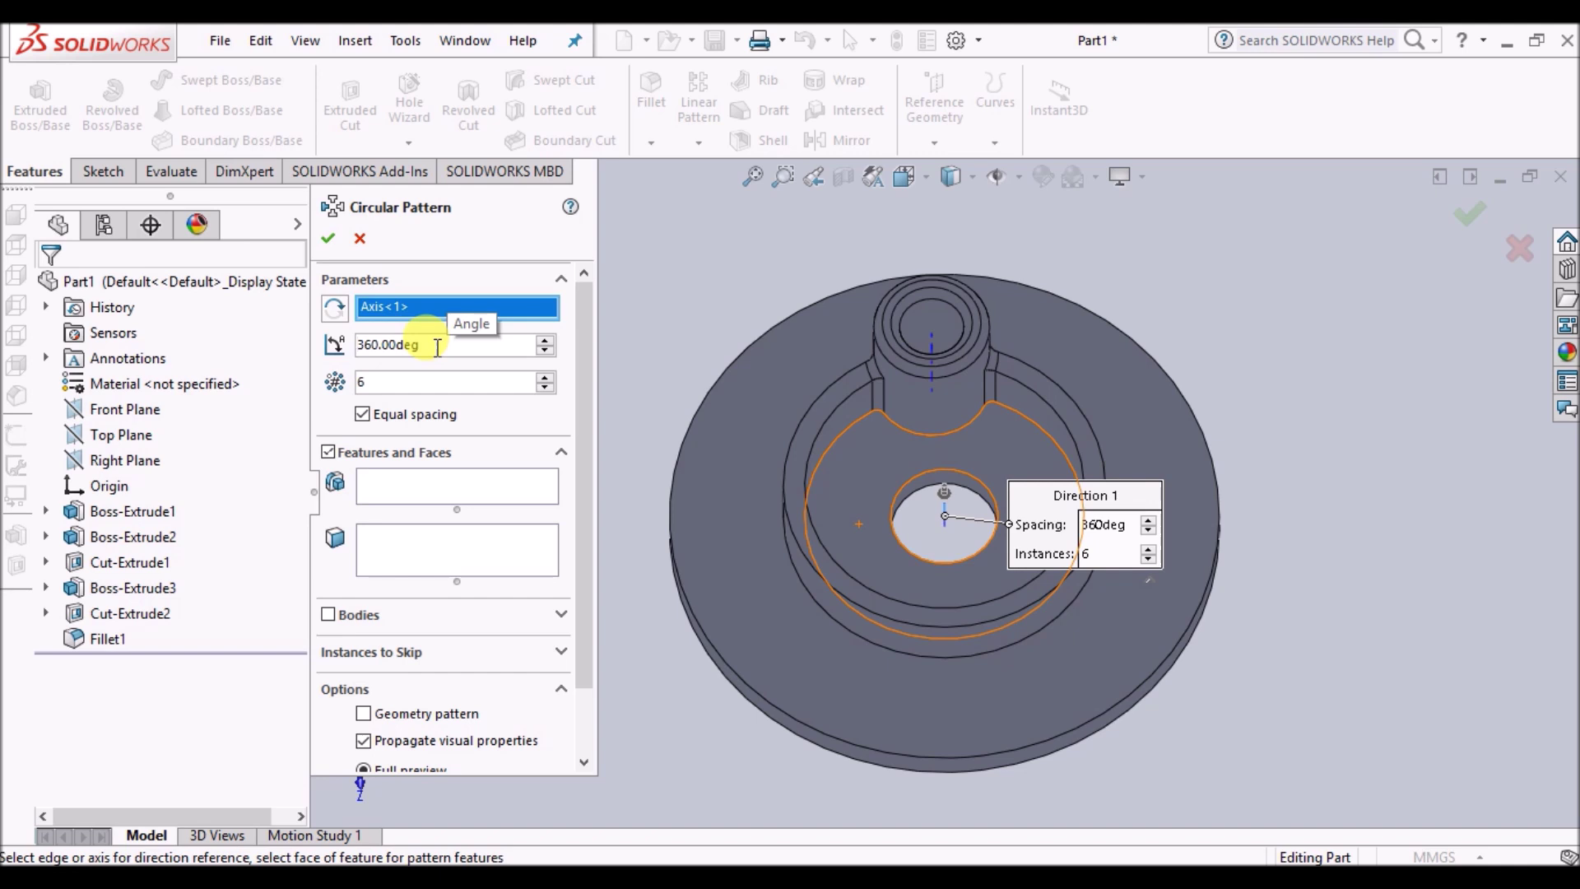
Choose Fillet1, Cut-Extrude2 and Boss-Extrude3 as the features to repeat and apply the circular pattern
left_click(432, 485)
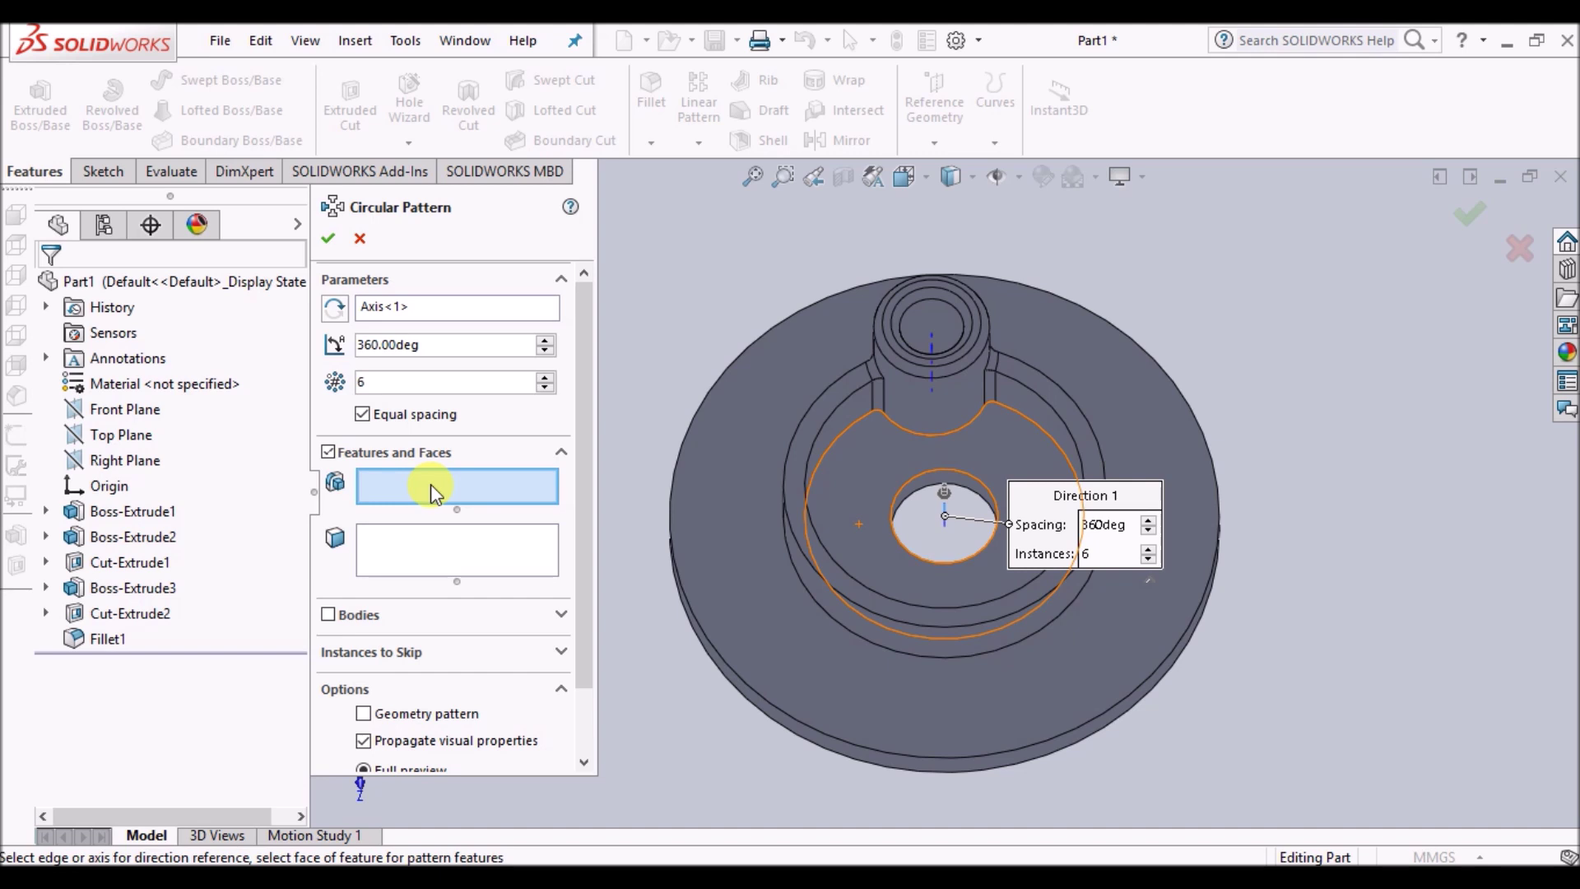
left_click(96, 639)
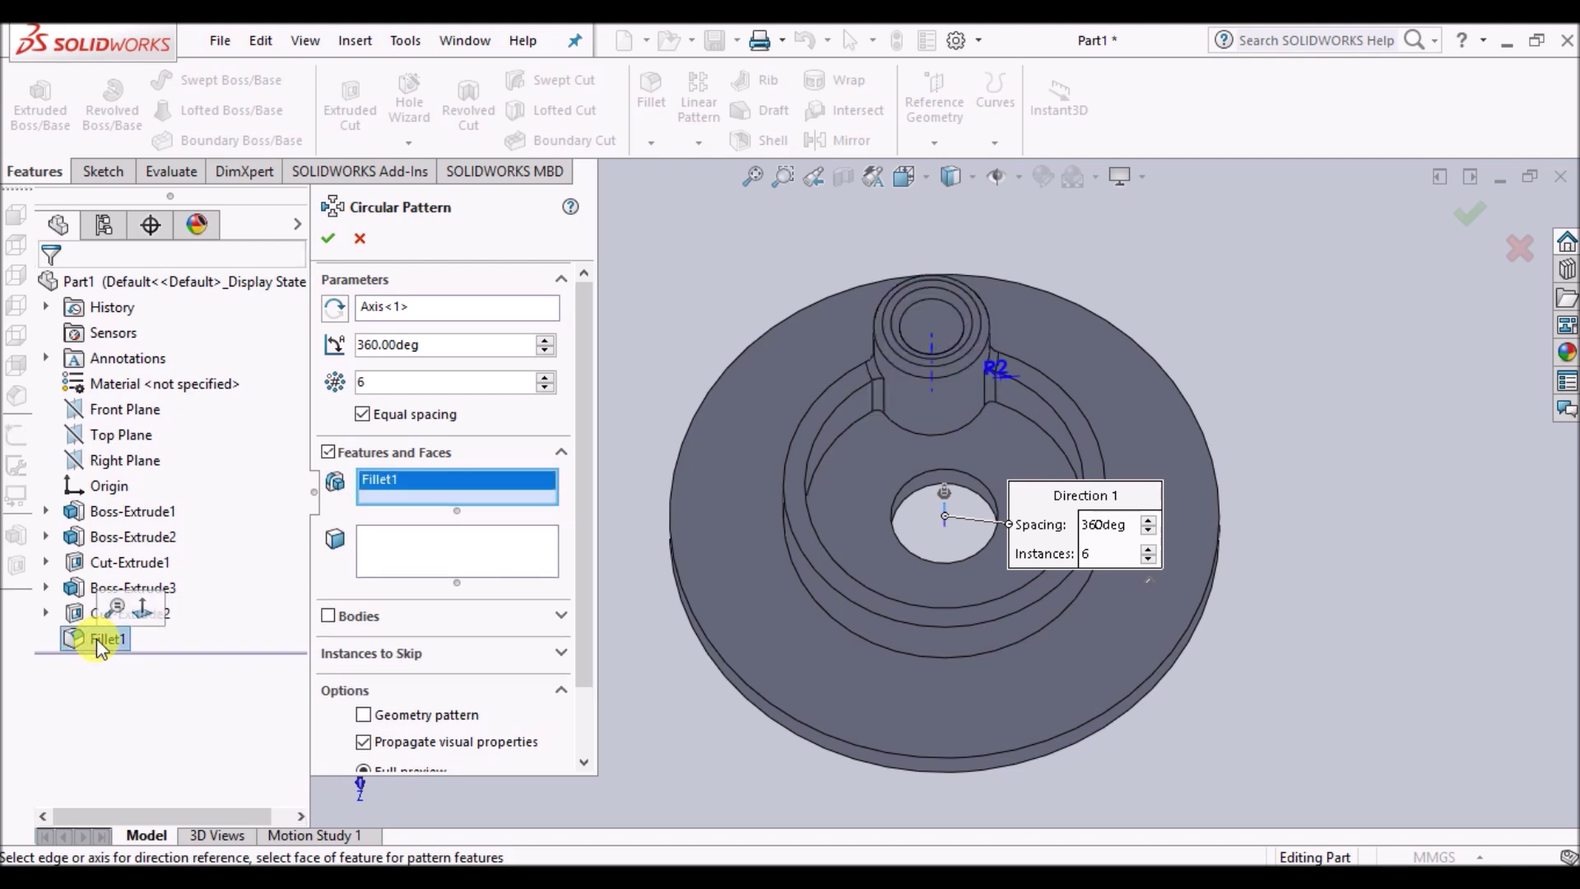
left_click(71, 614)
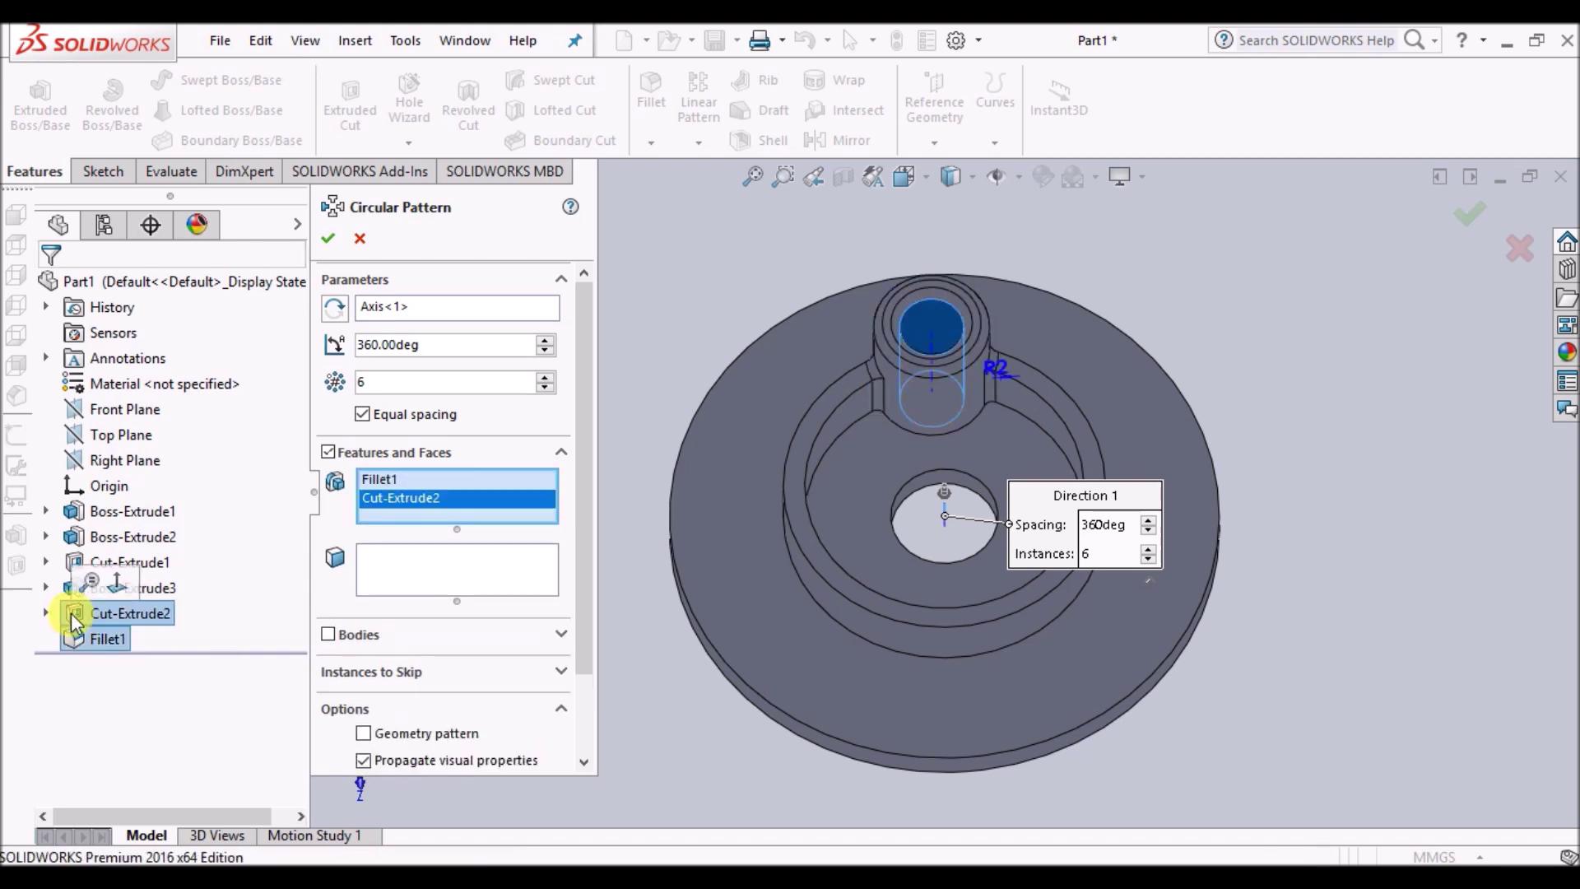
left_click(164, 583)
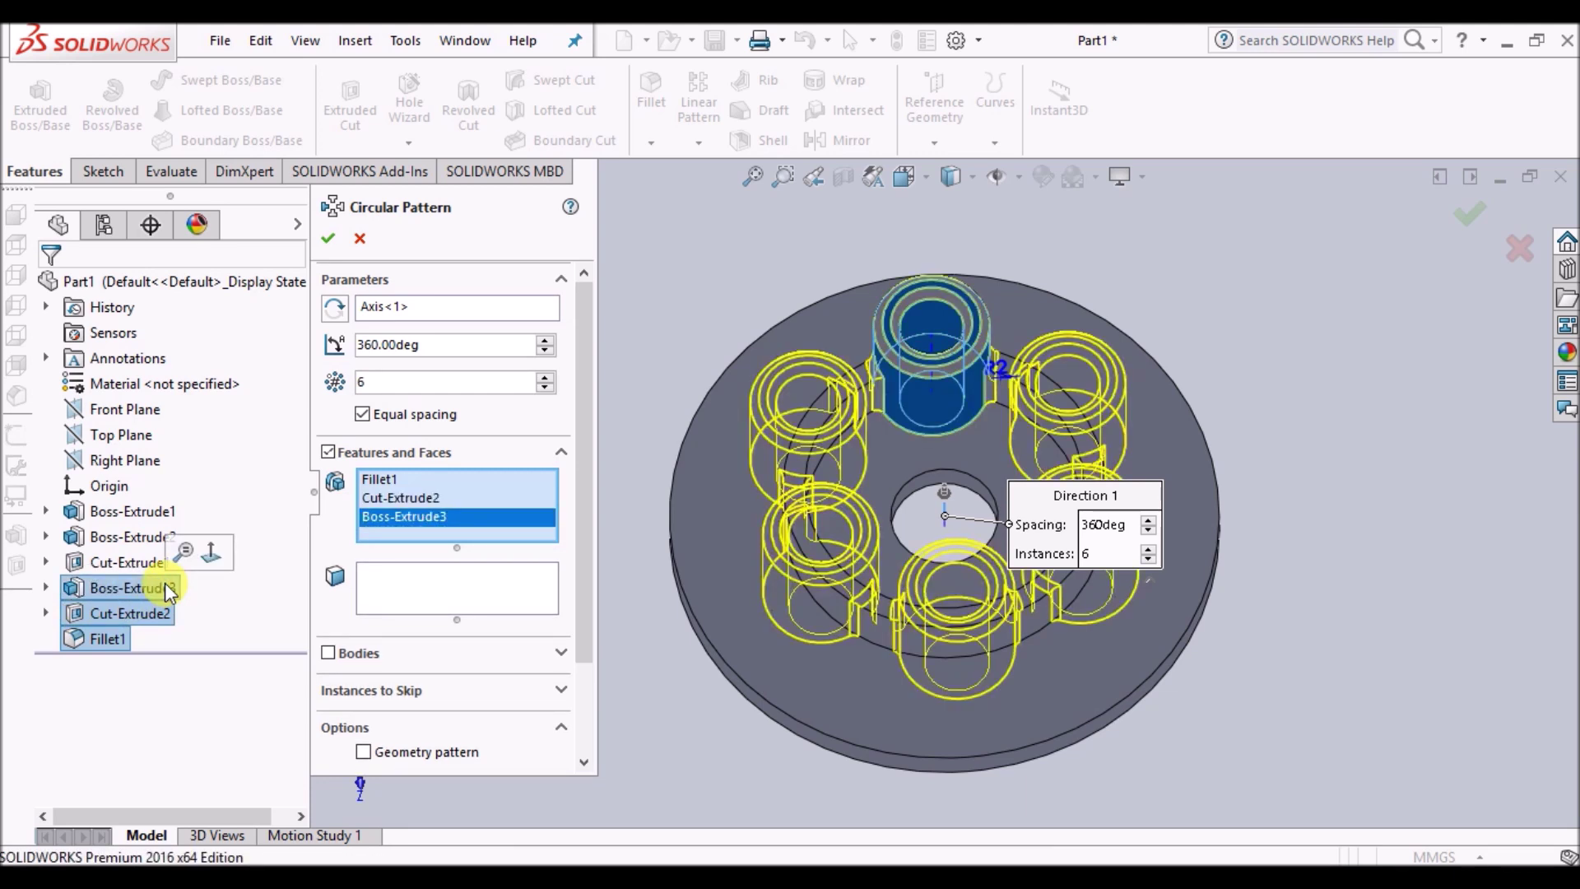
left_click(328, 240)
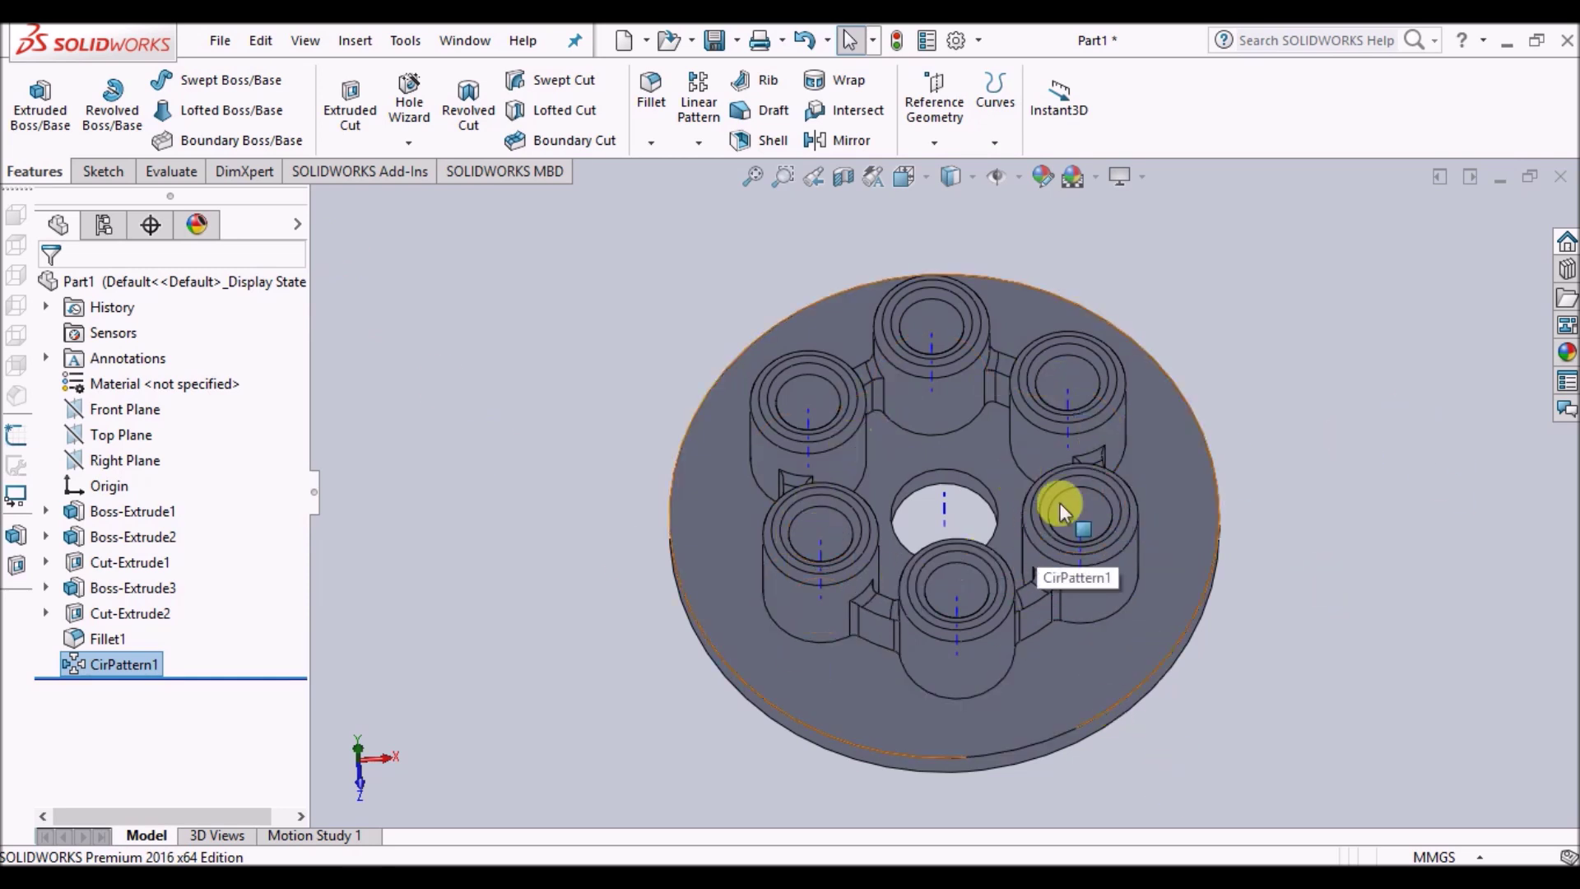
Fillet the inner and outer base edges where the bosses and ring meet the disc with a 2 mm radius
right_click(1338, 326)
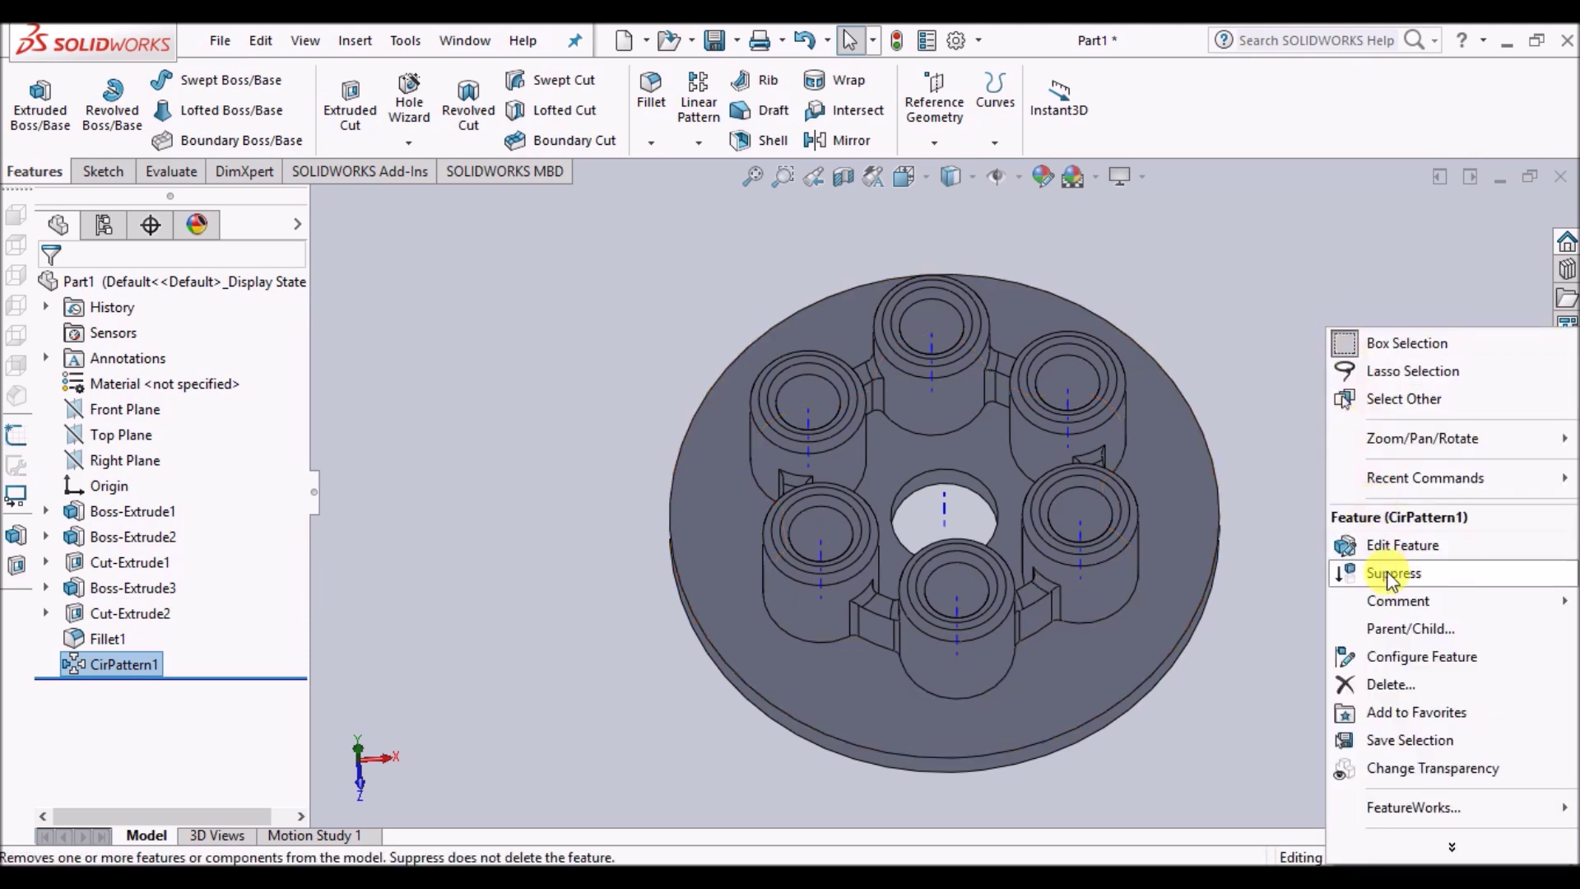
mouse_move(1409, 445)
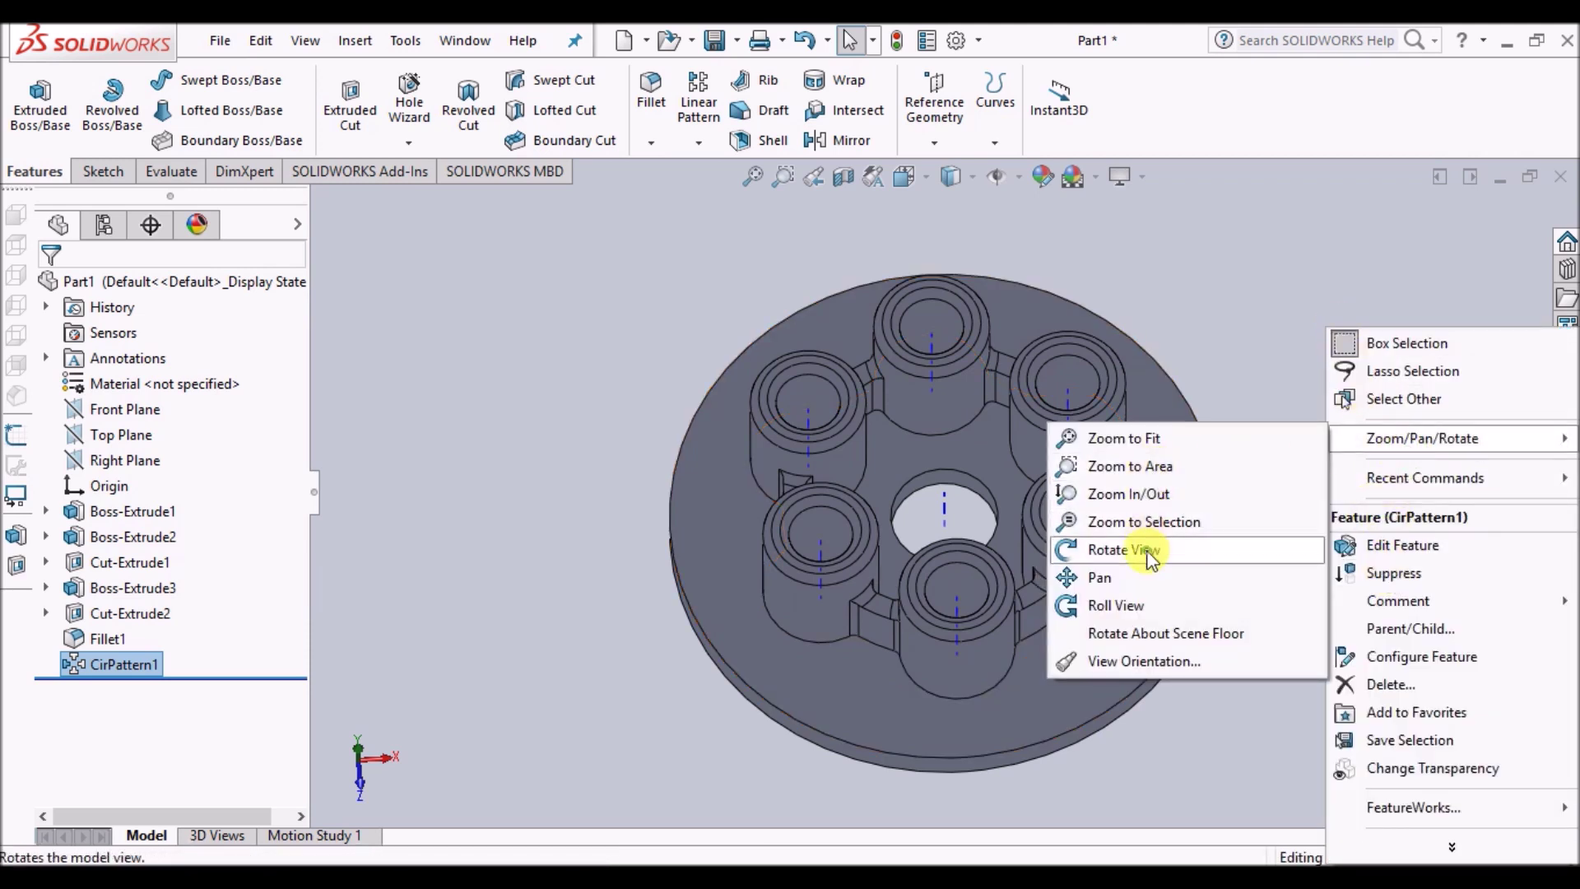
left_click(1120, 550)
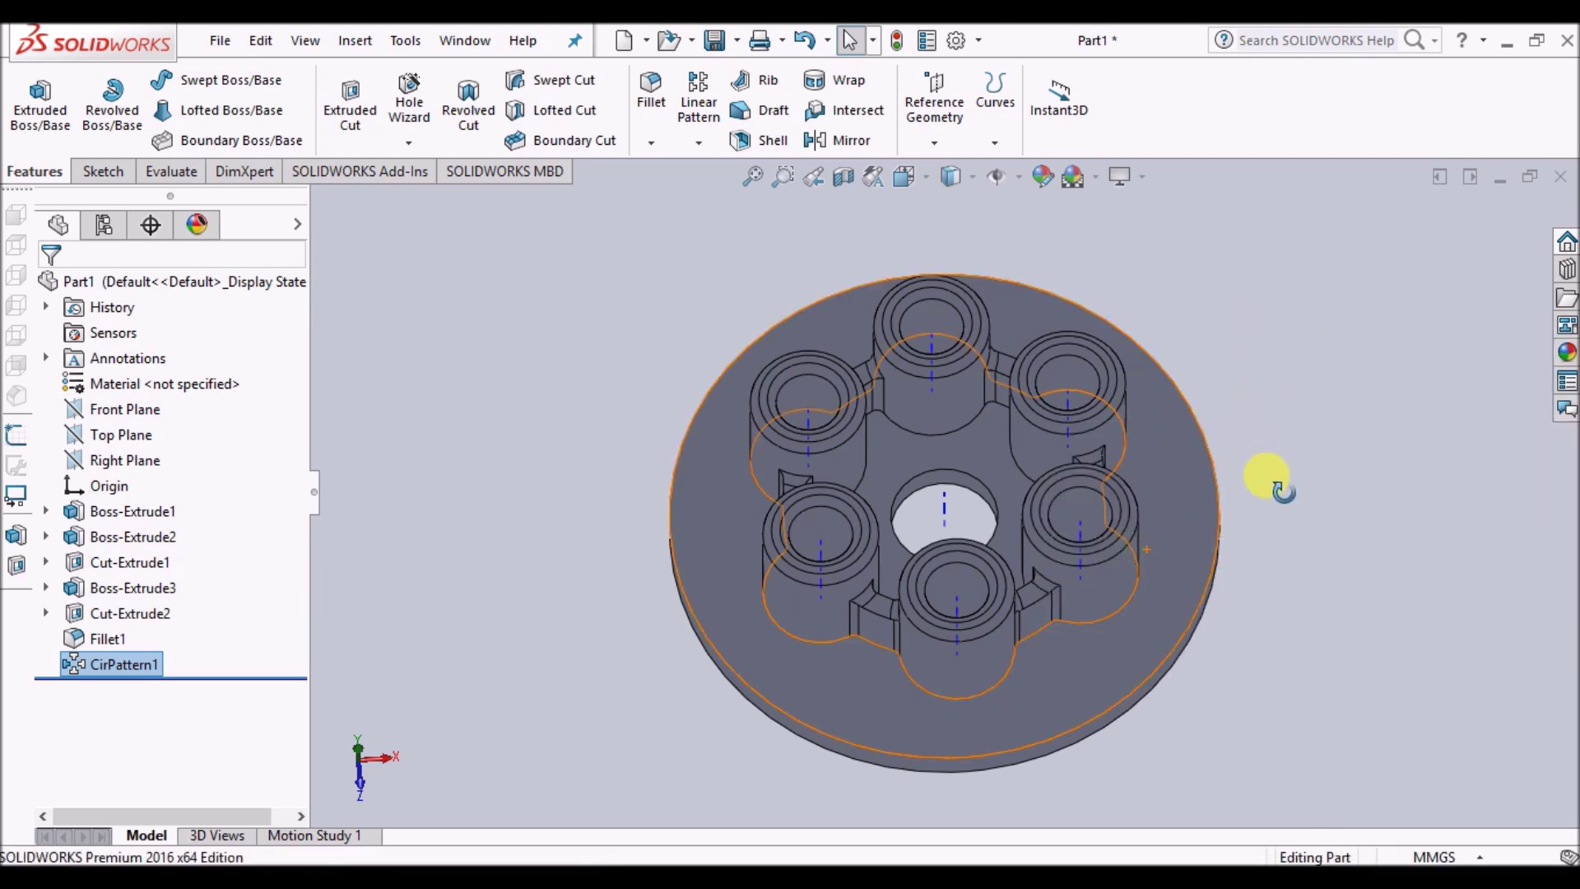
left_click_drag(1264, 515, 1169, 312)
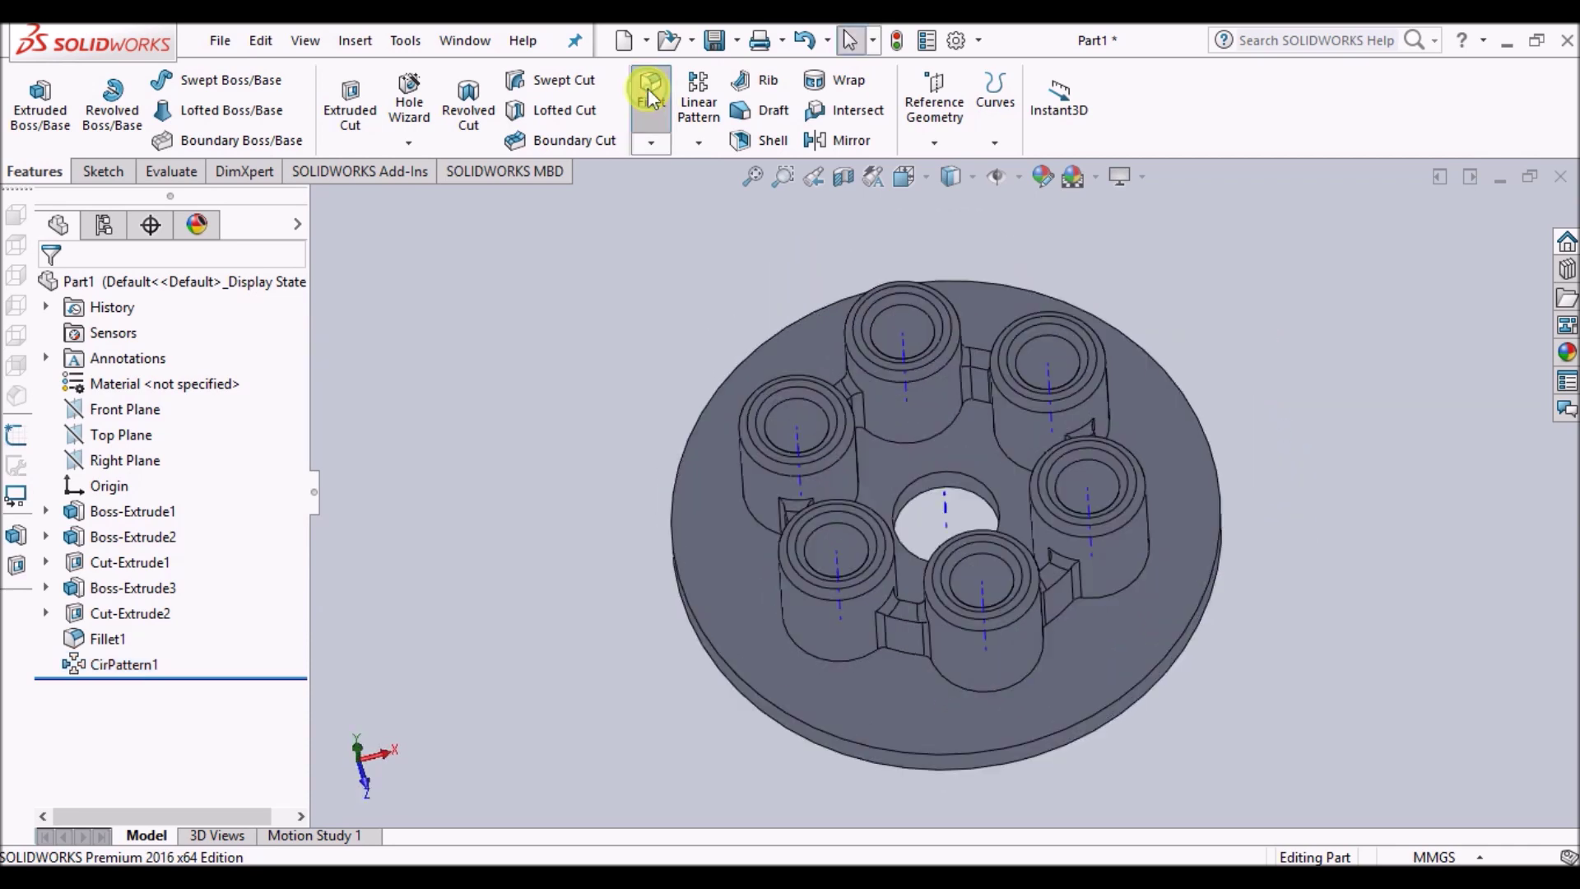
left_click(651, 91)
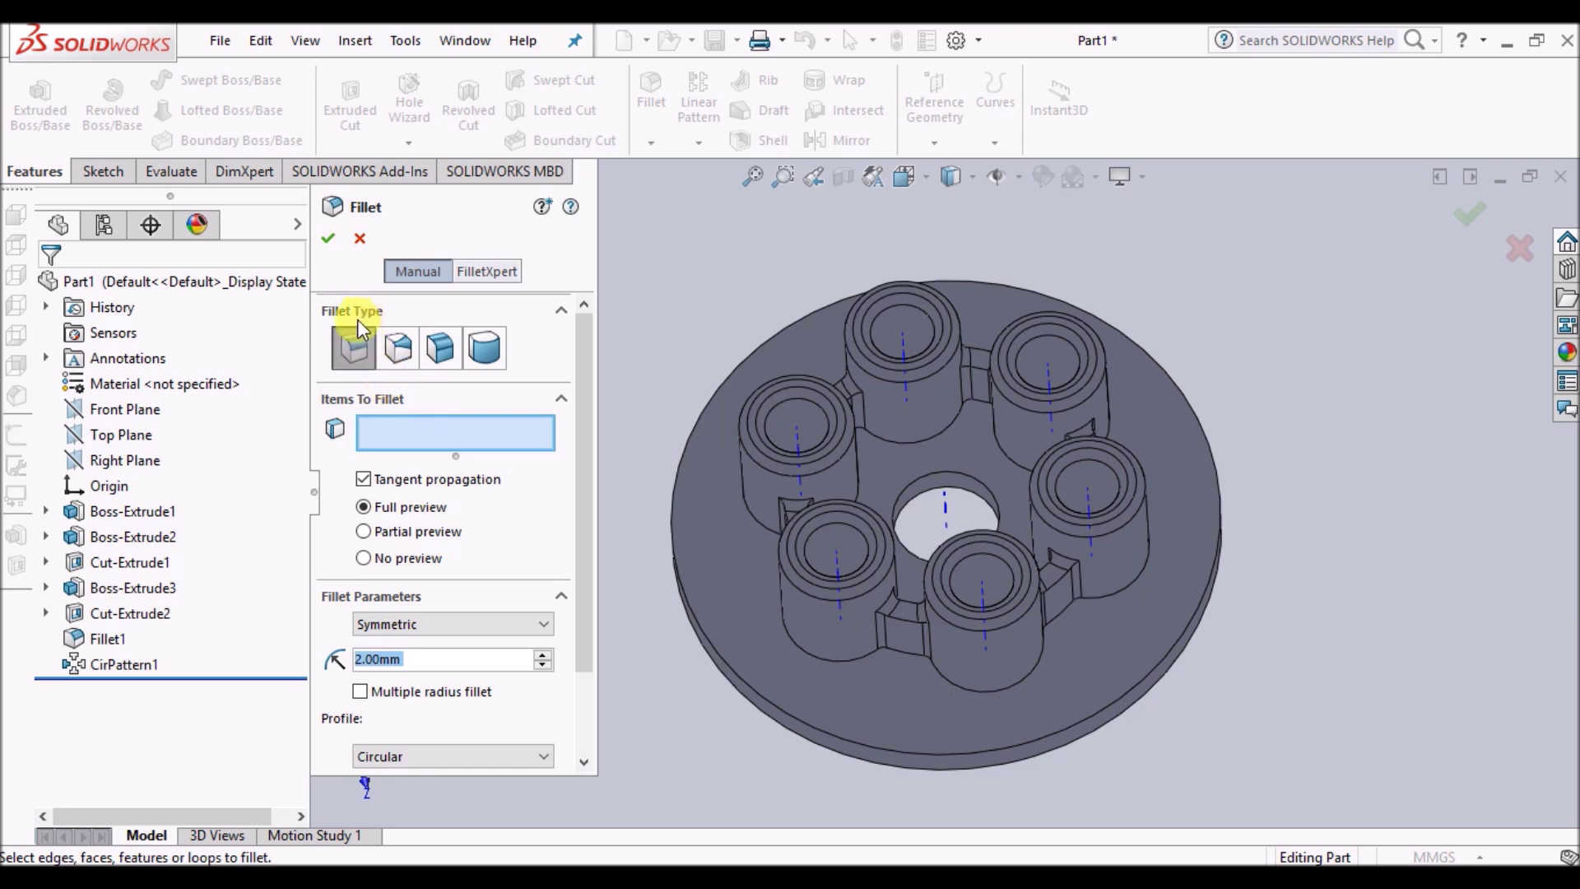
left_click(921, 440)
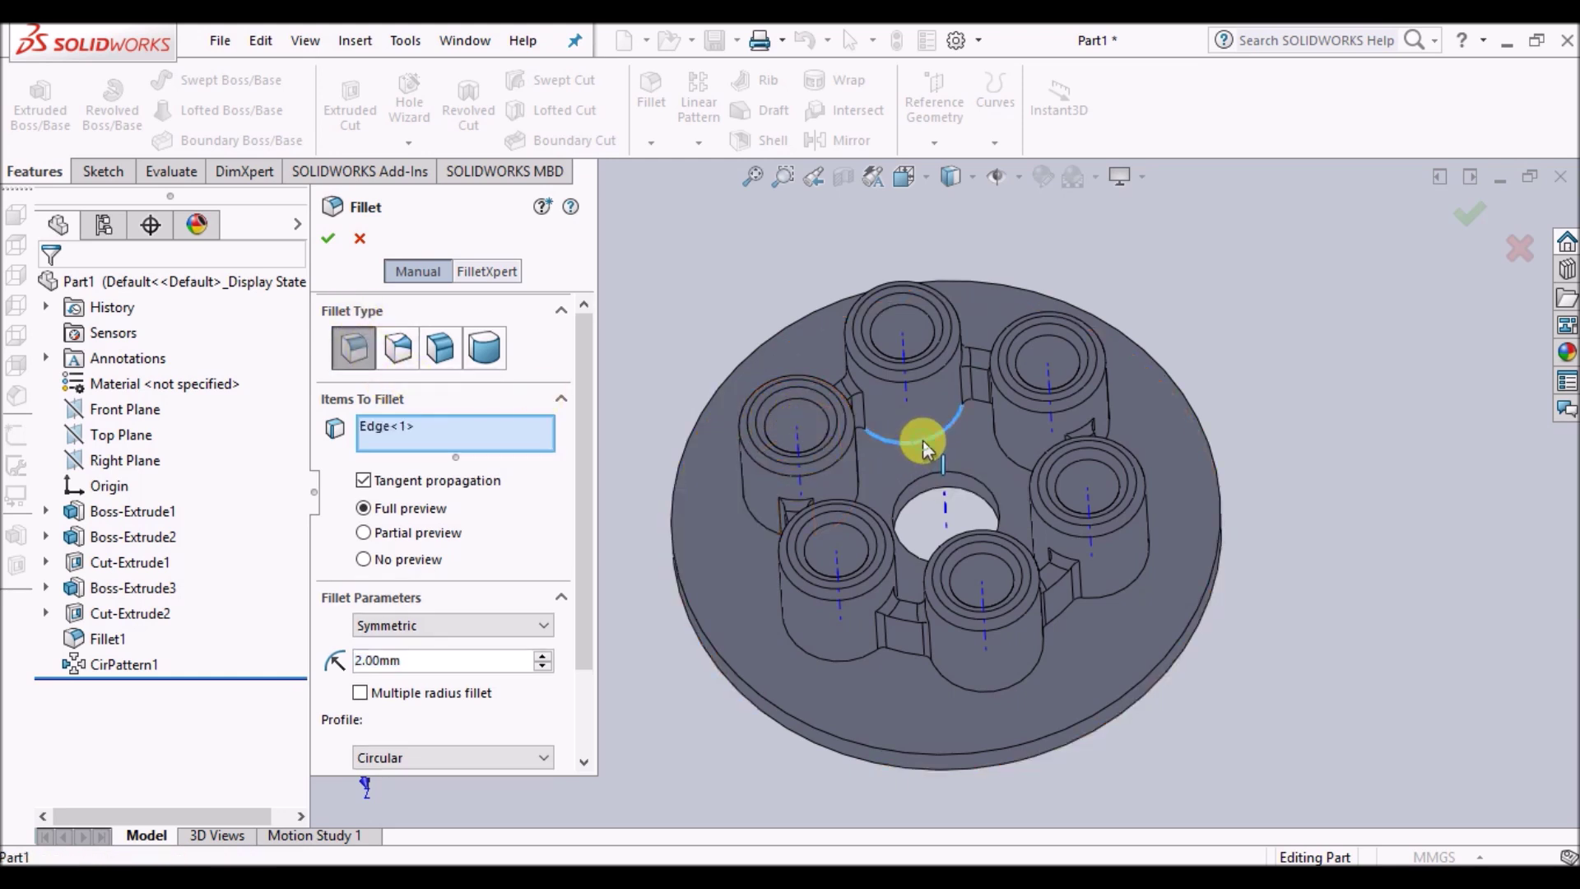
left_click(1134, 584)
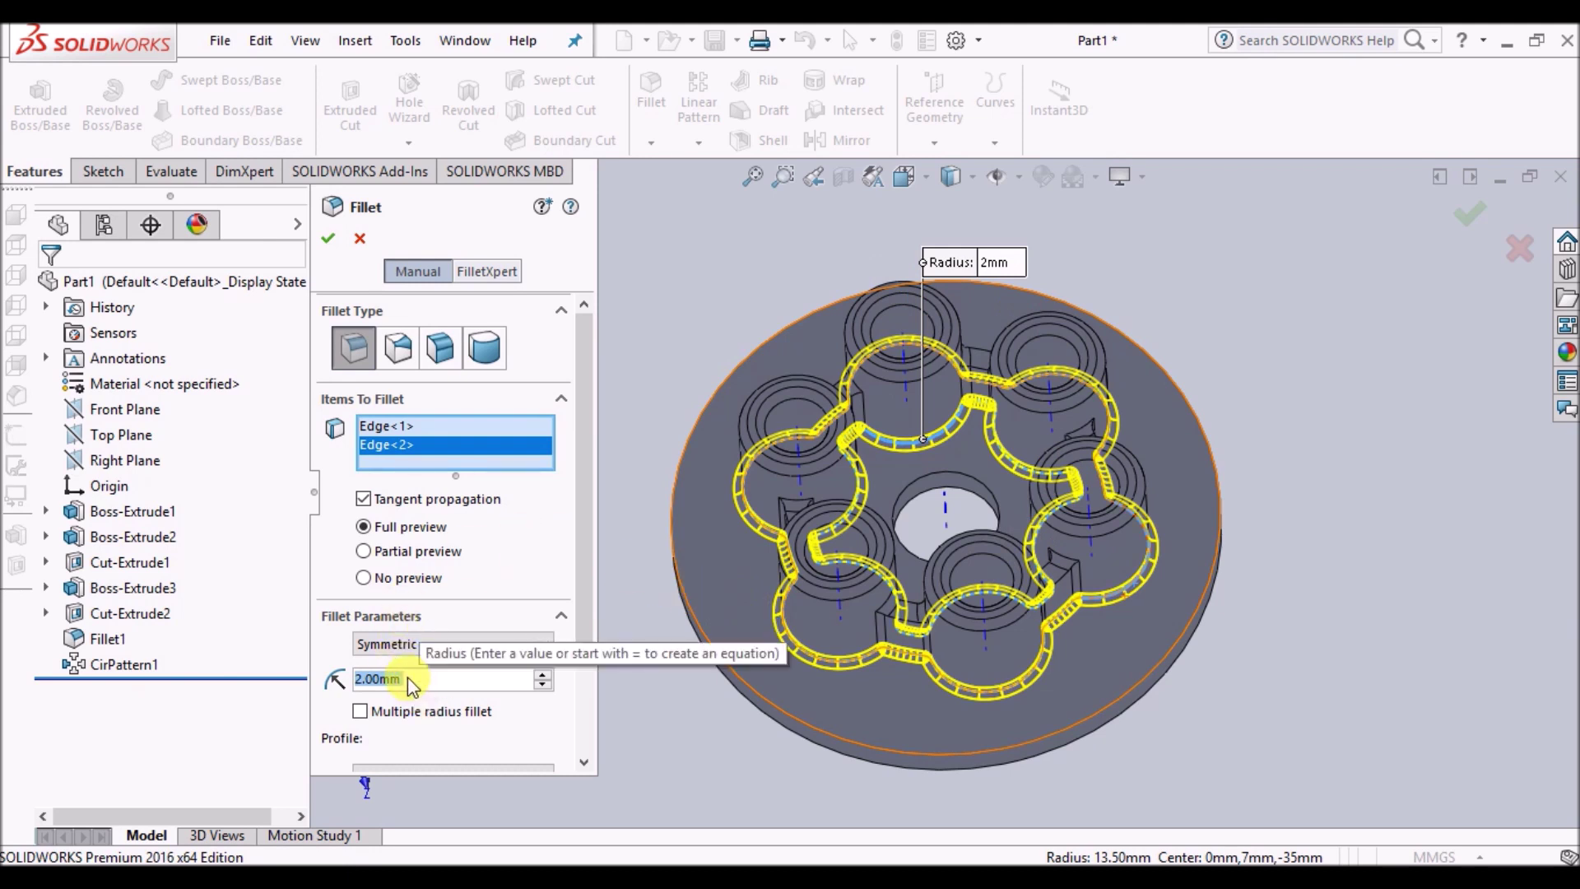
left_click(325, 240)
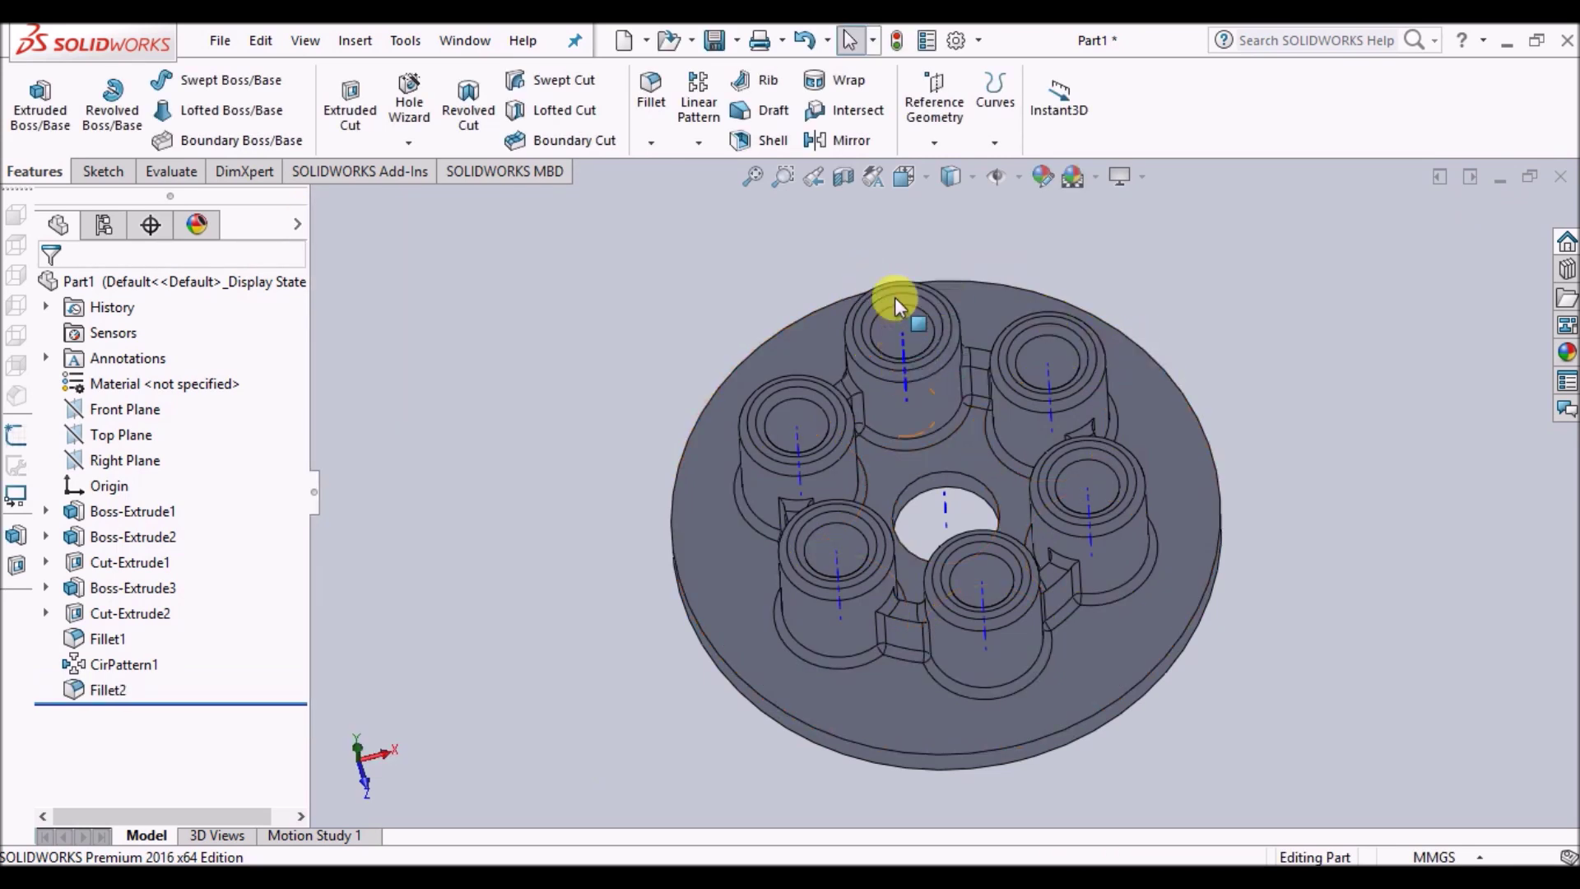
Hide the temporary axes of the central hole and the six boss bores
left_click(1019, 178)
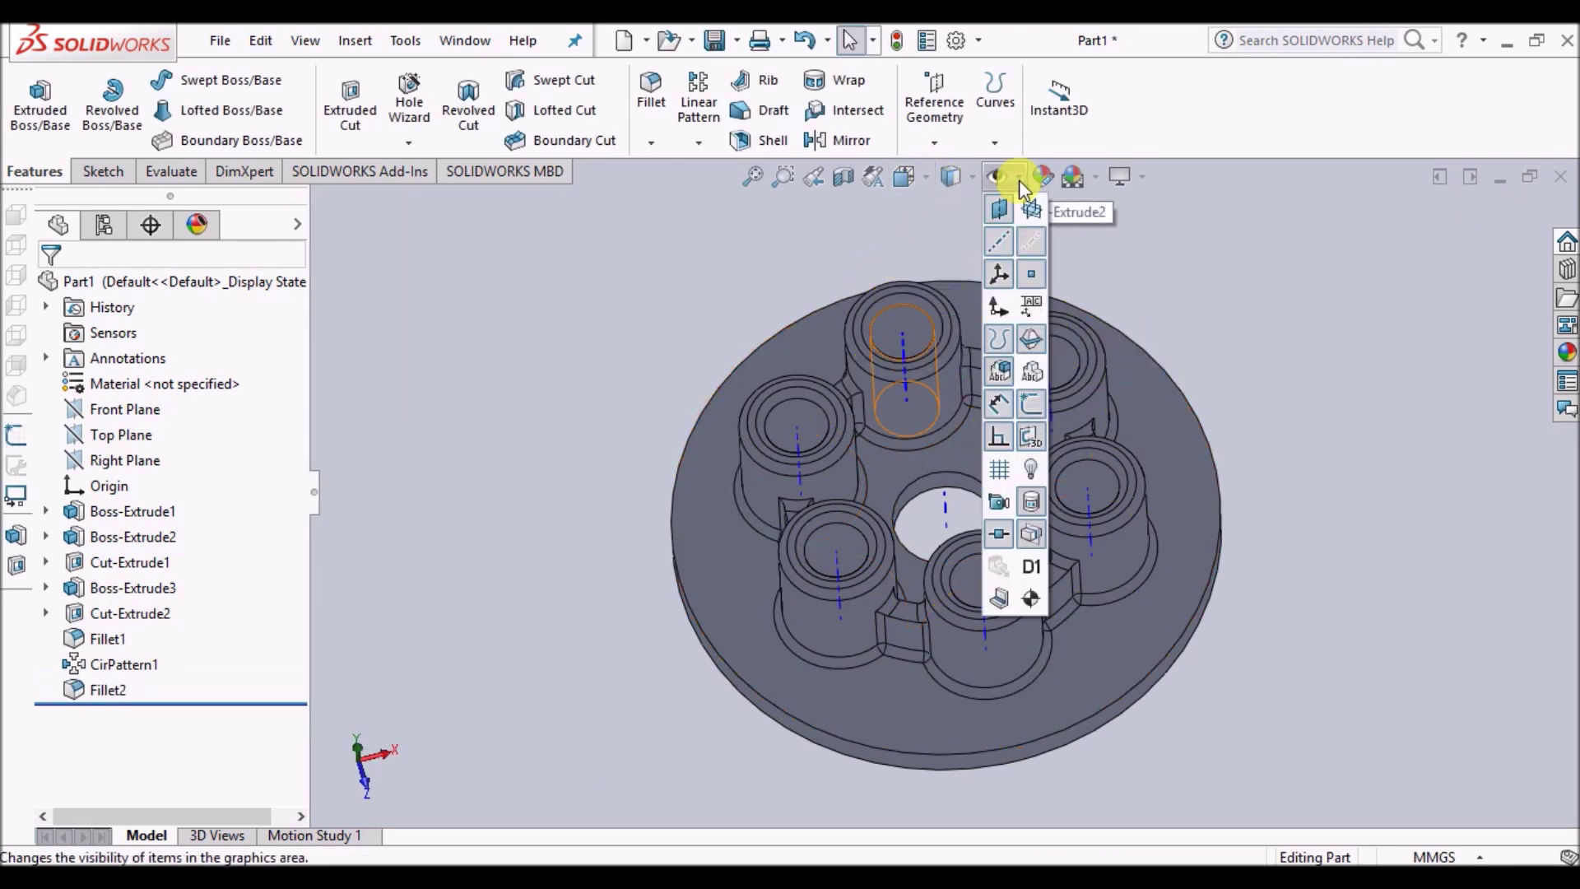
left_click(1004, 243)
left_click(1001, 243)
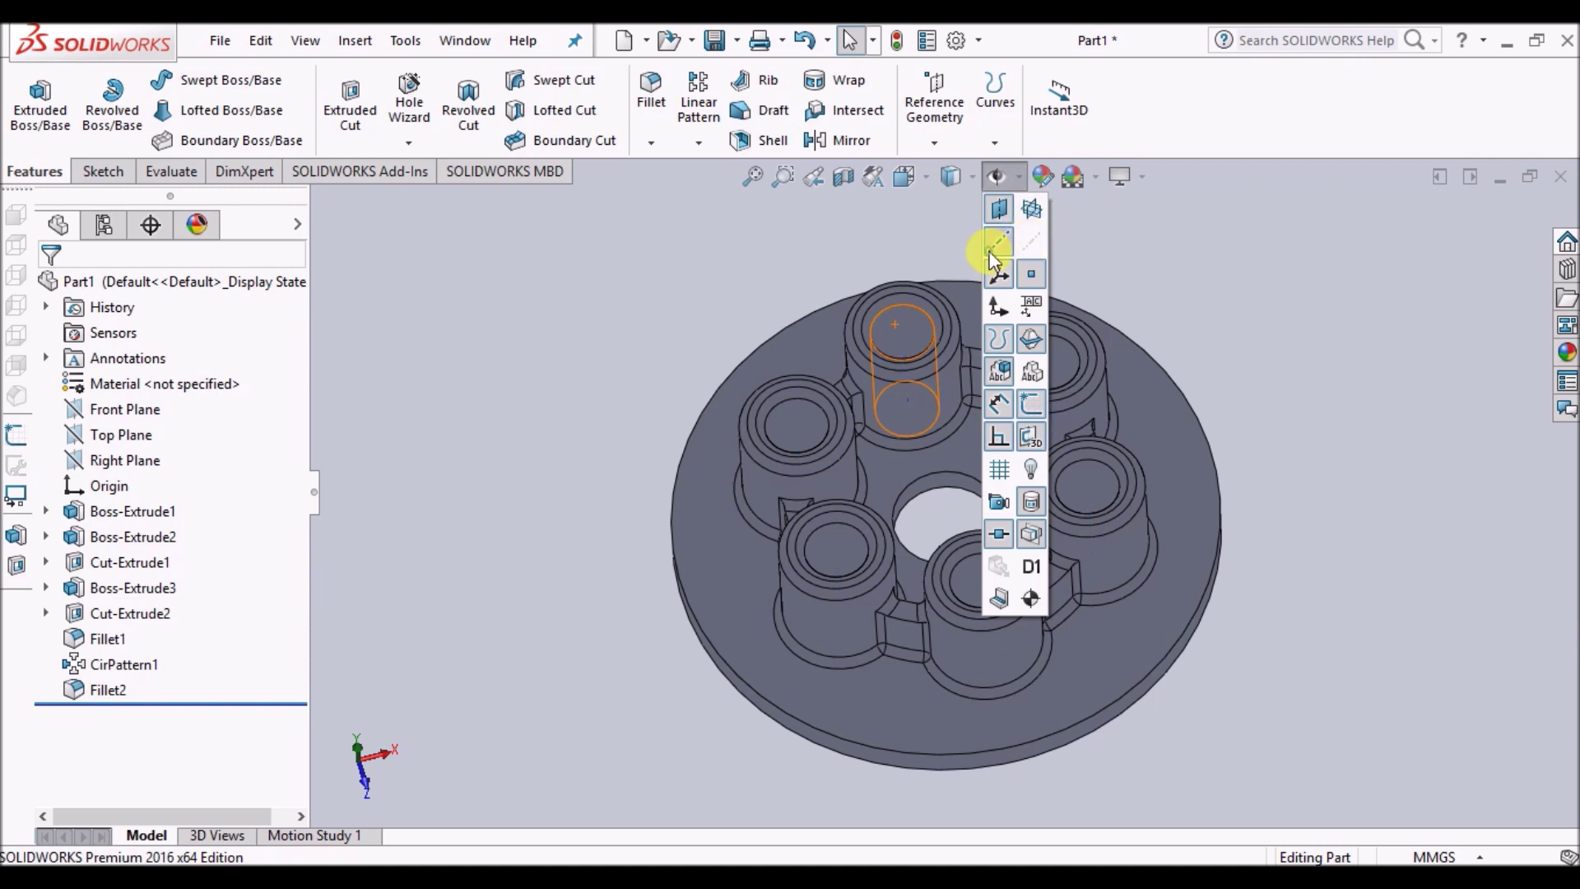
left_click(1279, 473)
middle_click_drag(925, 193, 1239, 317)
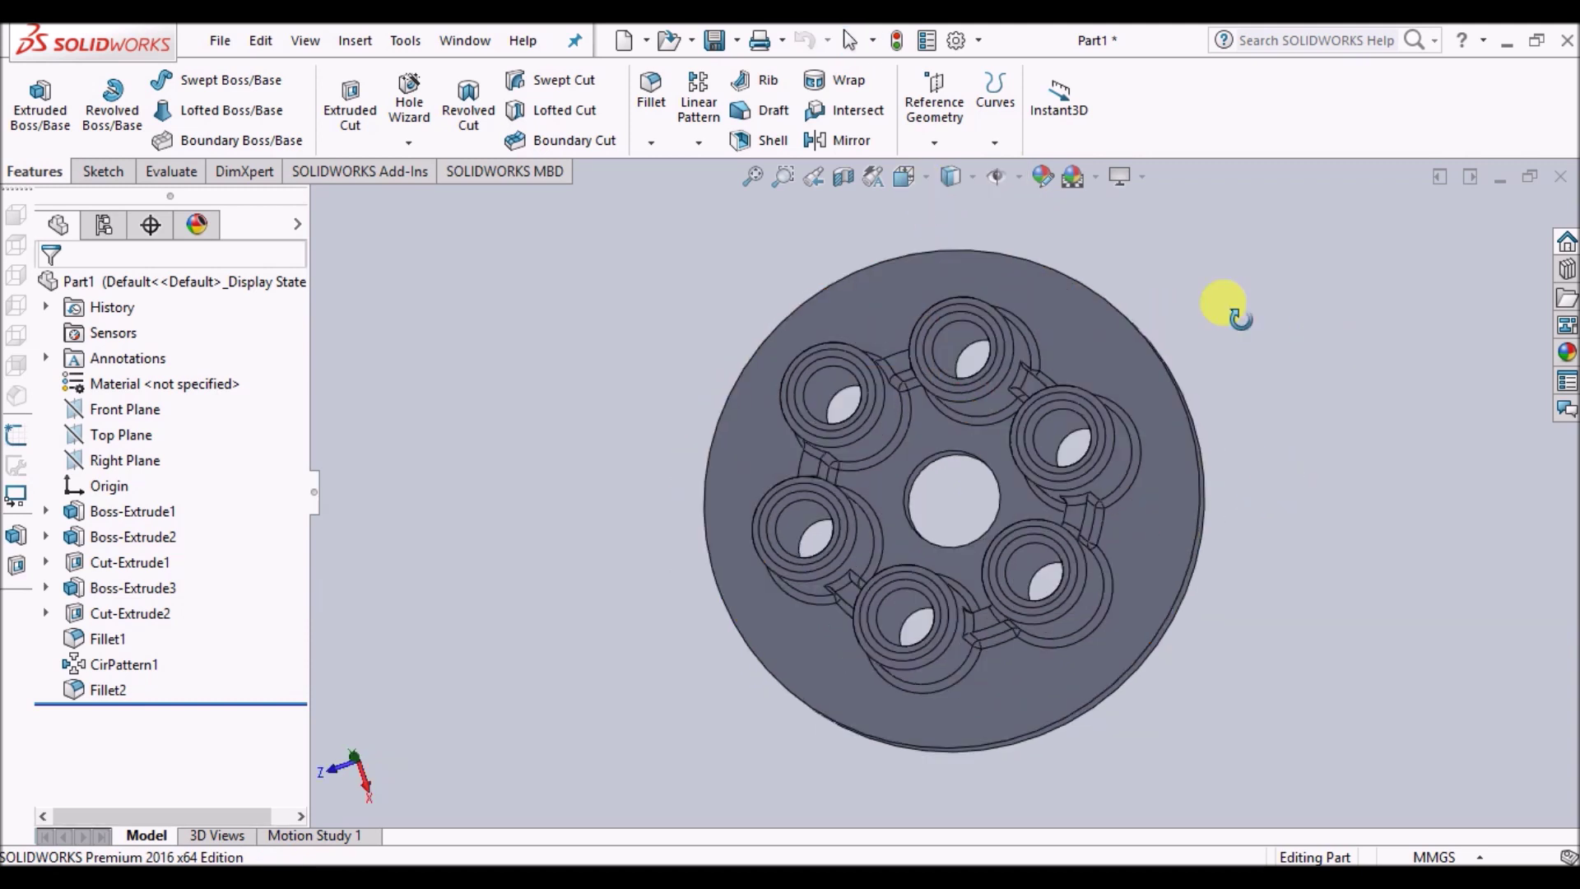